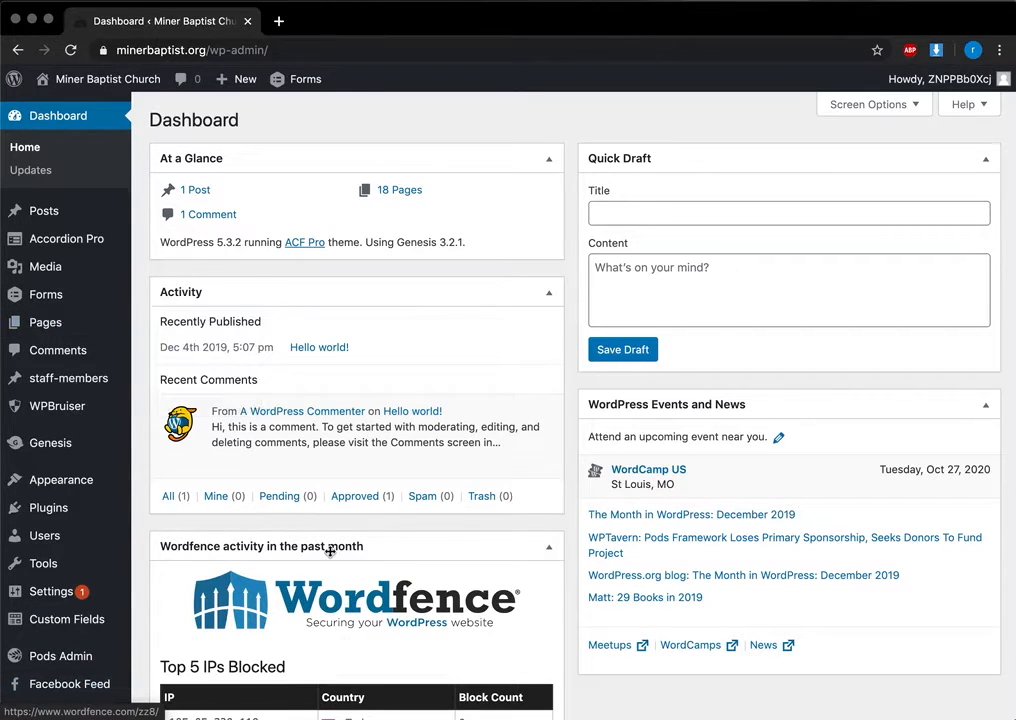
Step: Open the Updates page to confirm WordPress 5.3.2, plugins and themes are up to date
left_click(15, 176)
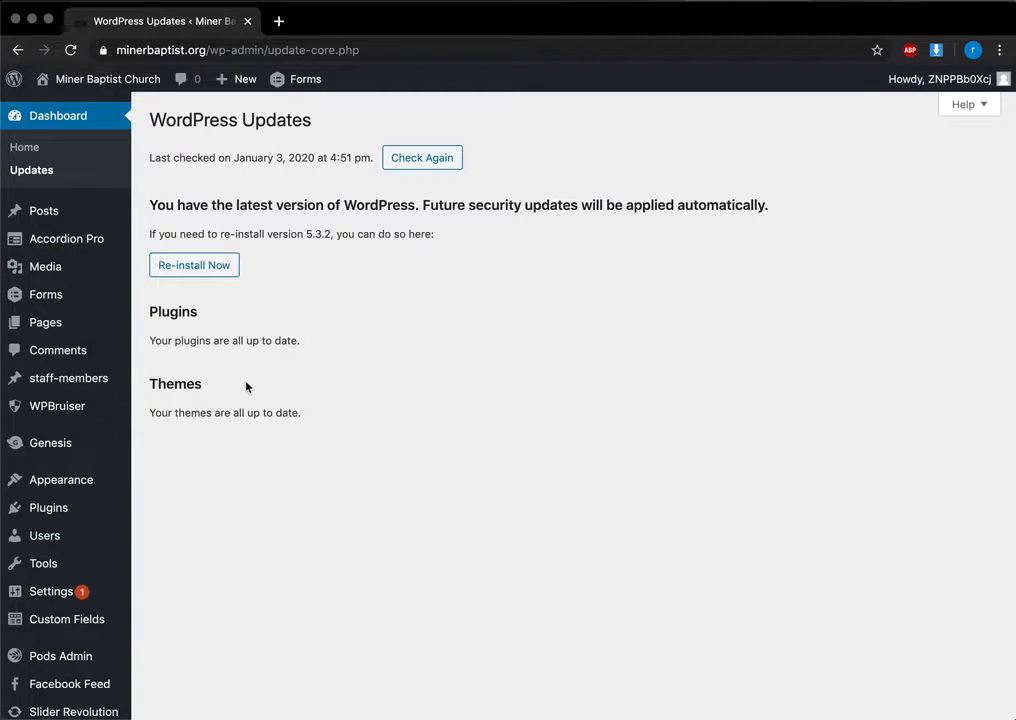
Step: Browse the Media Library images, show the upload panel, then go to the Forms list
left_click(66, 271)
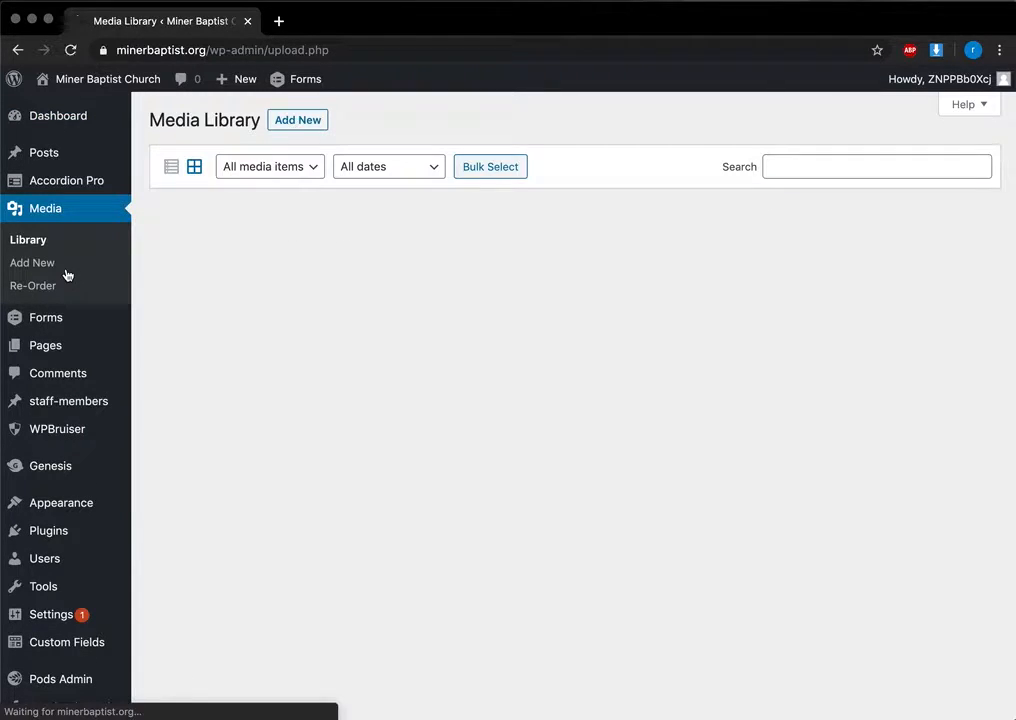
scroll(601, 588, "down", 3)
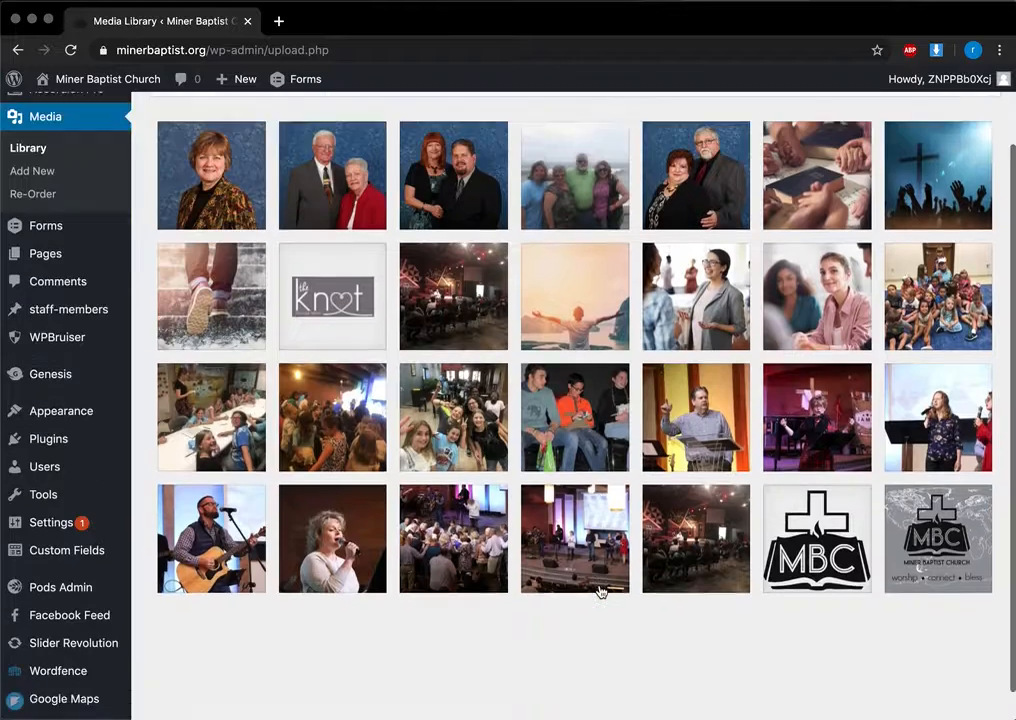
scroll(601, 592, "up", 3)
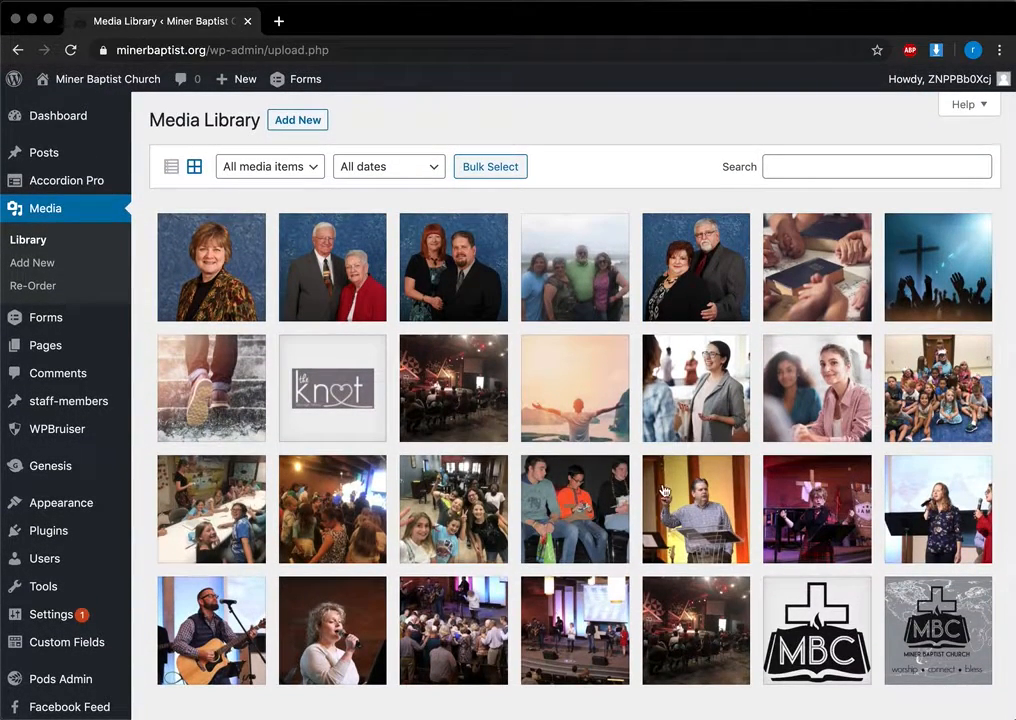
left_click(310, 127)
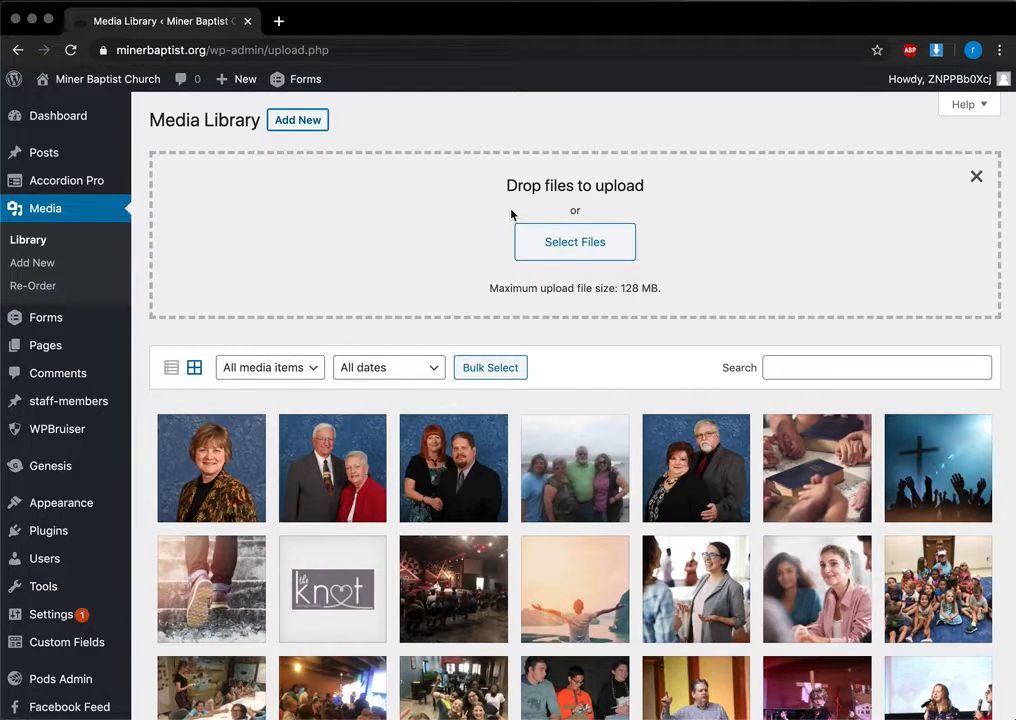
left_click(66, 320)
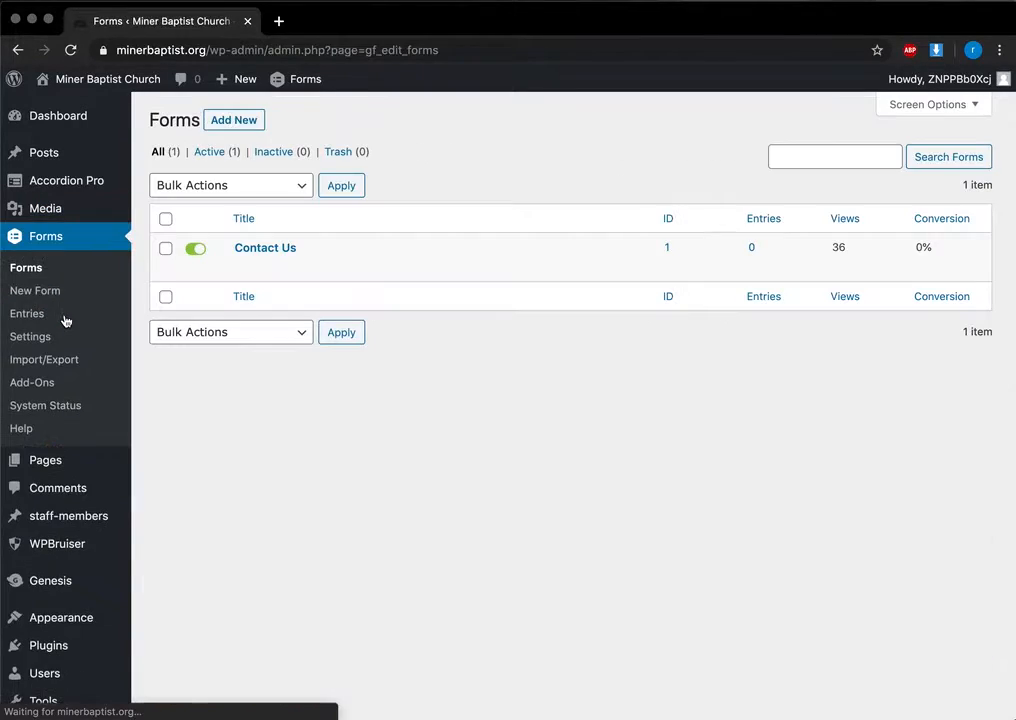
Step: Open the Contact Us form and briefly expand, then collapse, the Name field's settings
mouse_move(240, 272)
left_click(242, 247)
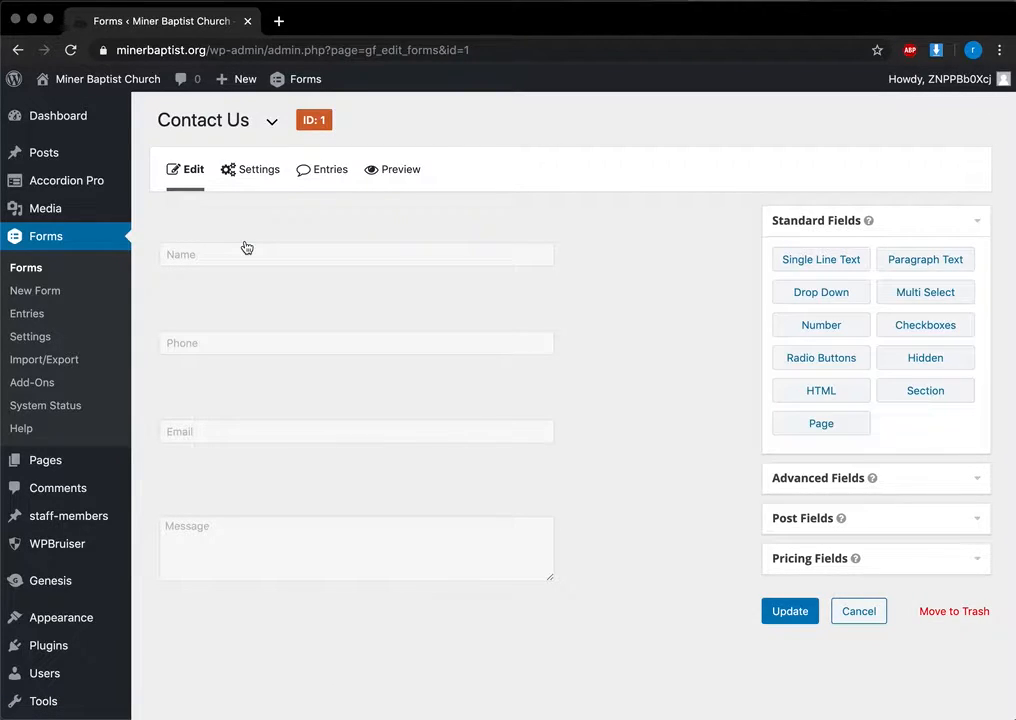
mouse_move(560, 274)
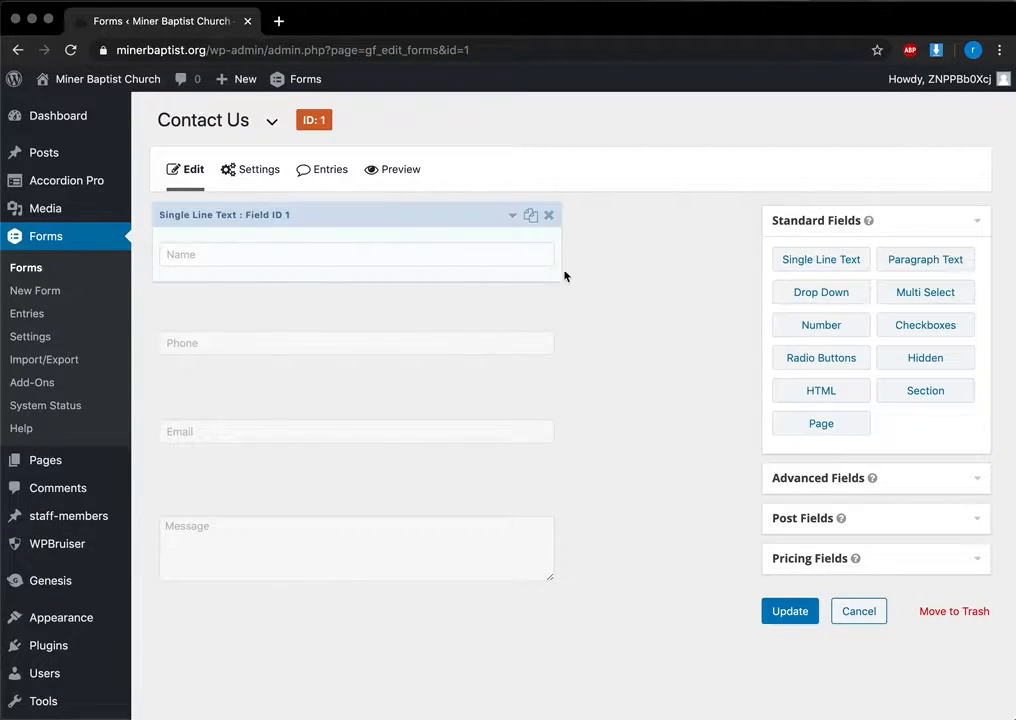
left_click(513, 217)
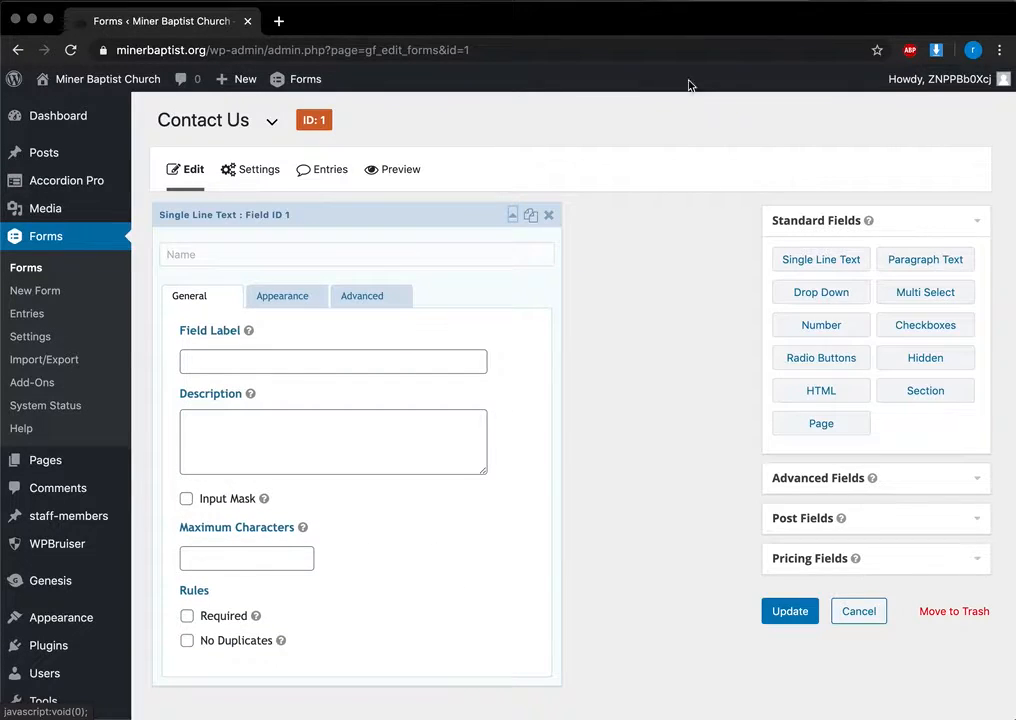
left_click(513, 214)
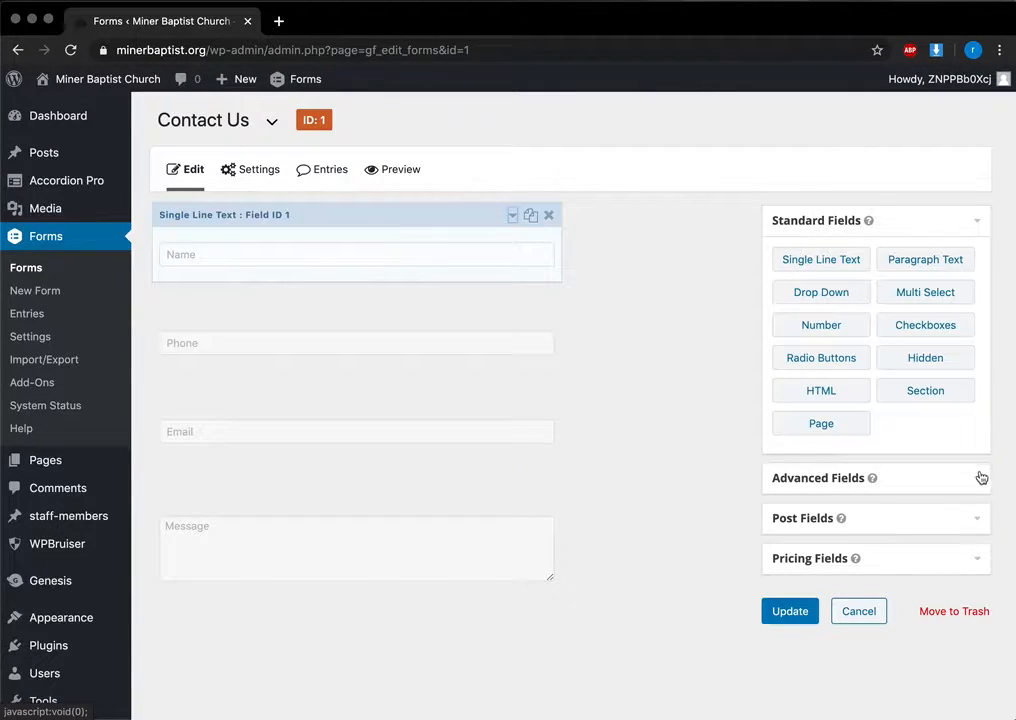
Step: Add an Advanced Address field and move it between Phone and Email
left_click(981, 478)
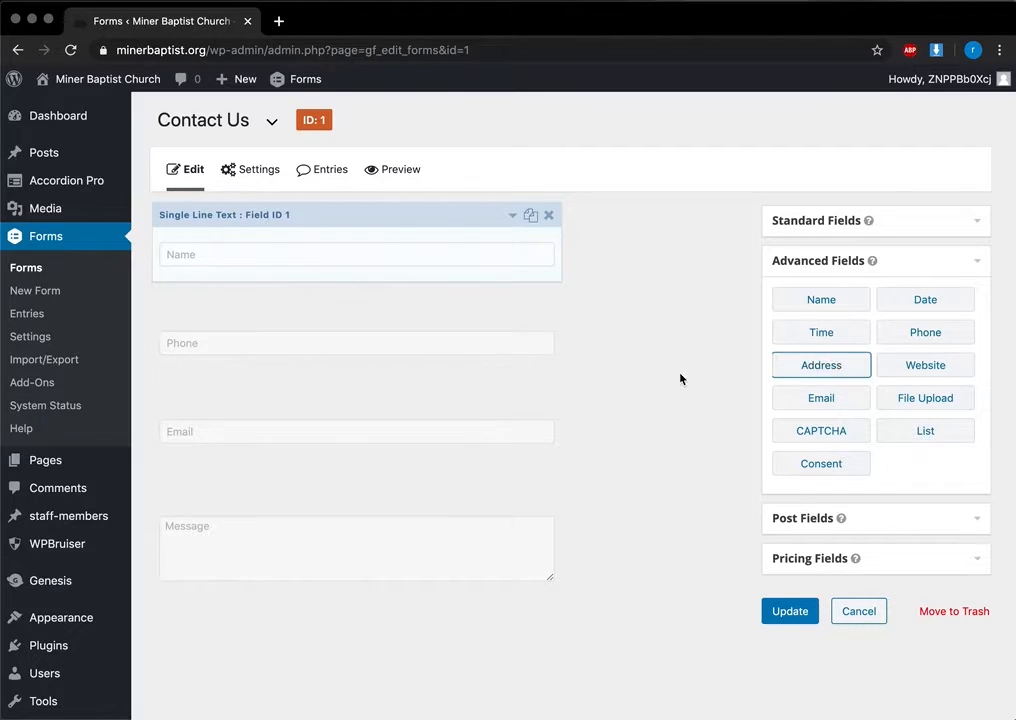
left_click(778, 366)
left_click_drag(273, 629, 300, 400)
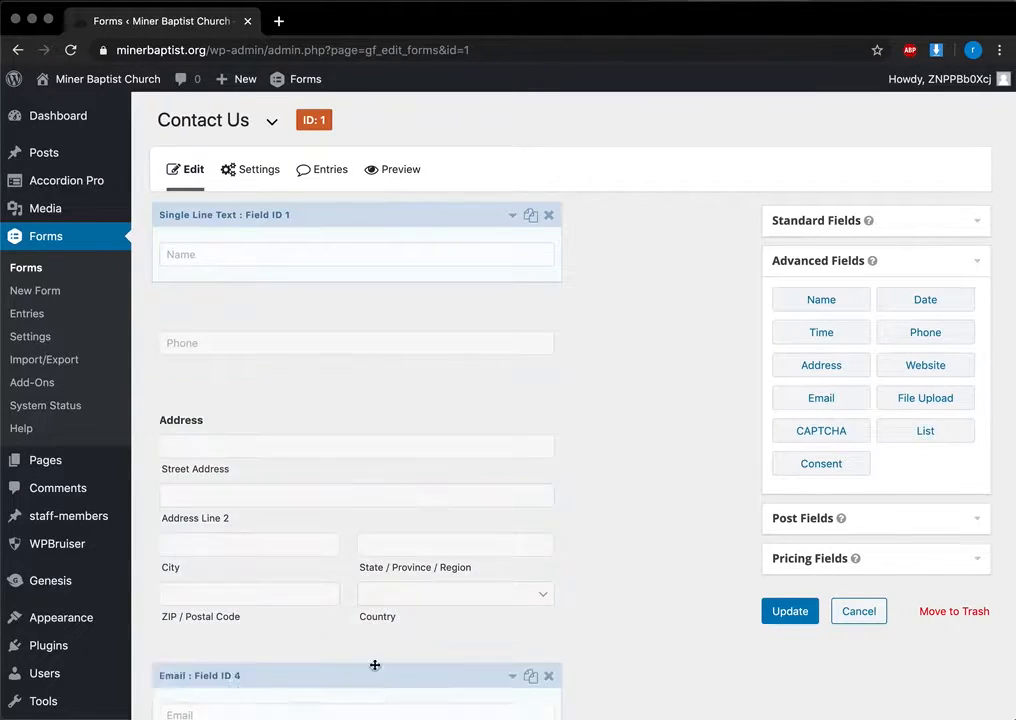
Step: Hide the Address field's Address Line 2, Country and ZIP / Postal Code inputs
left_click(512, 401)
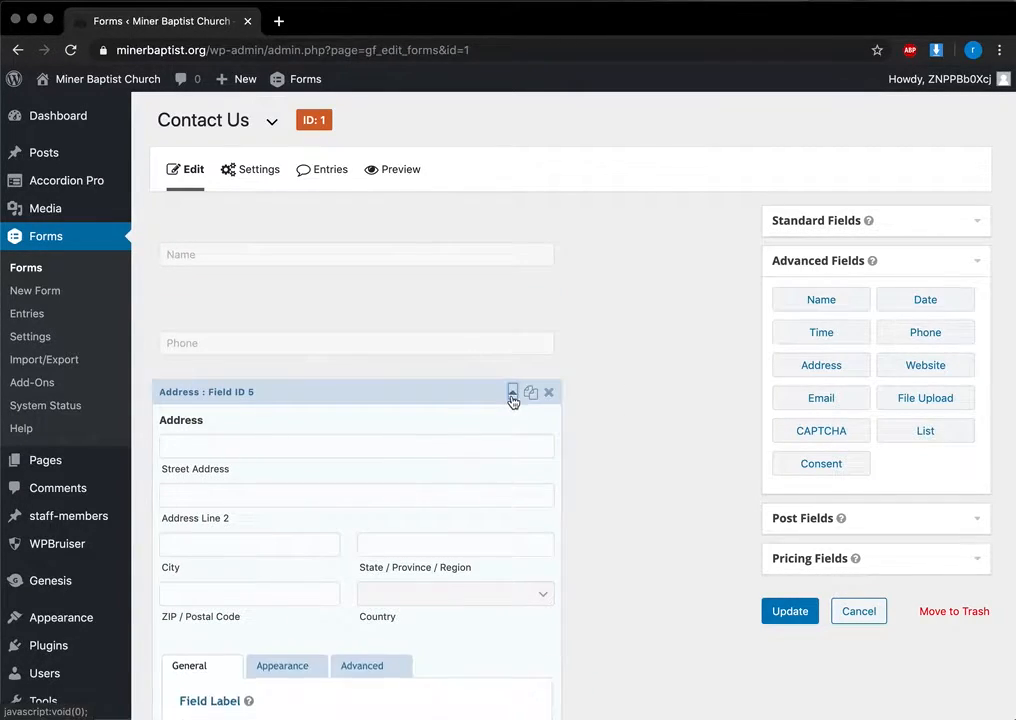
scroll(483, 492, "down", 5)
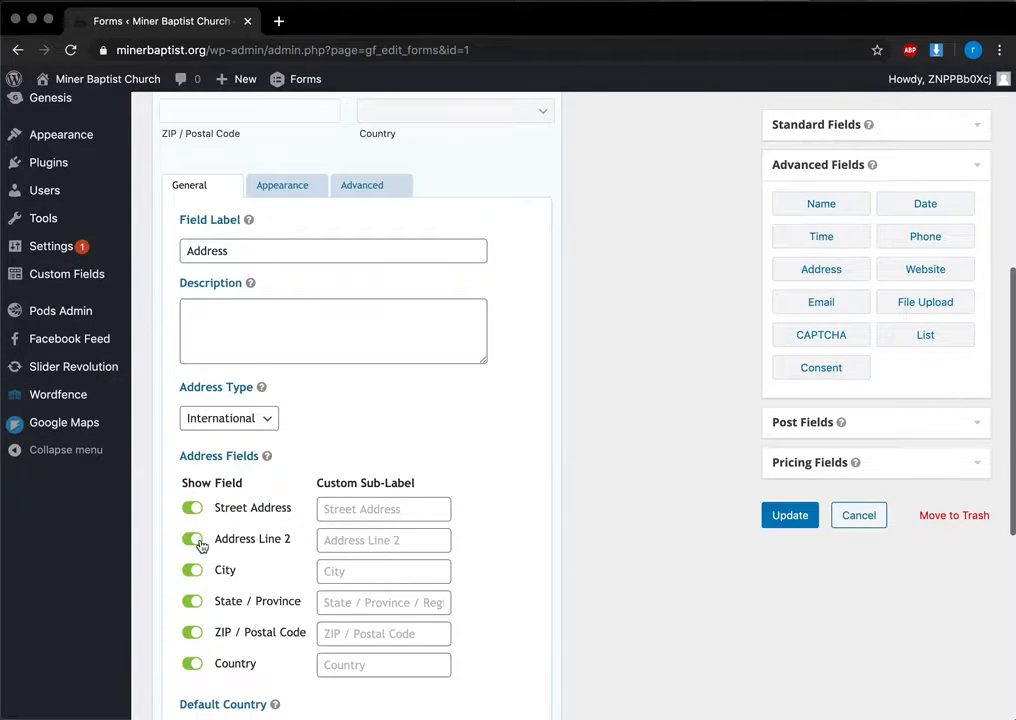
left_click(193, 540)
scroll(201, 545, "down", 1)
left_click(193, 614)
left_click(193, 584)
scroll(200, 585, "down", 1)
scroll(352, 197, "up", 6)
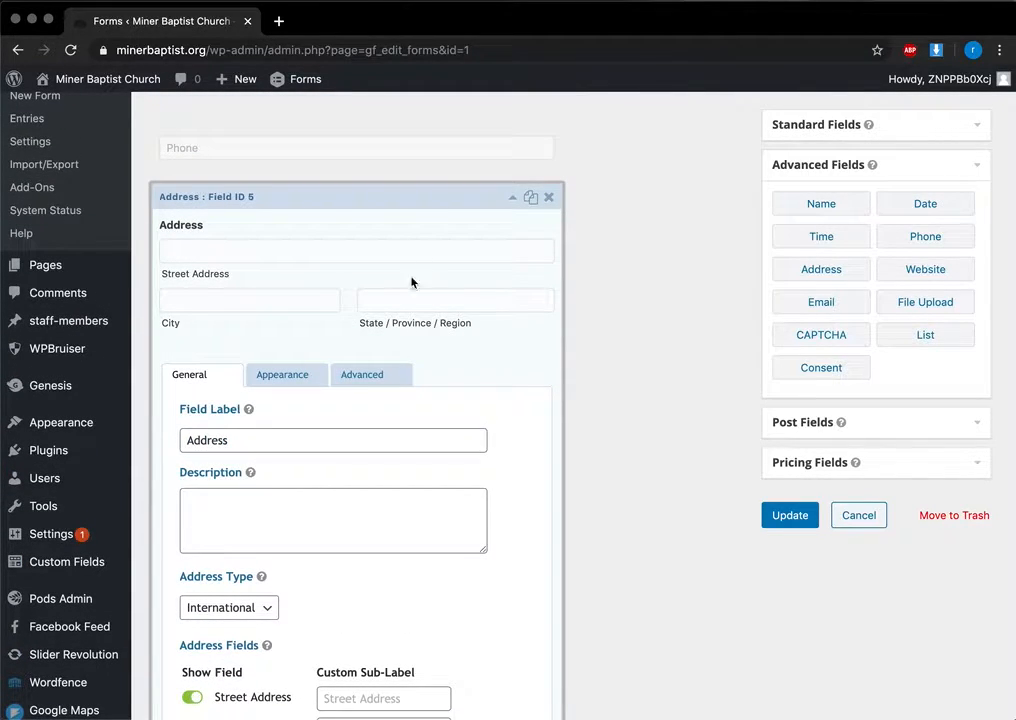
left_click(511, 200)
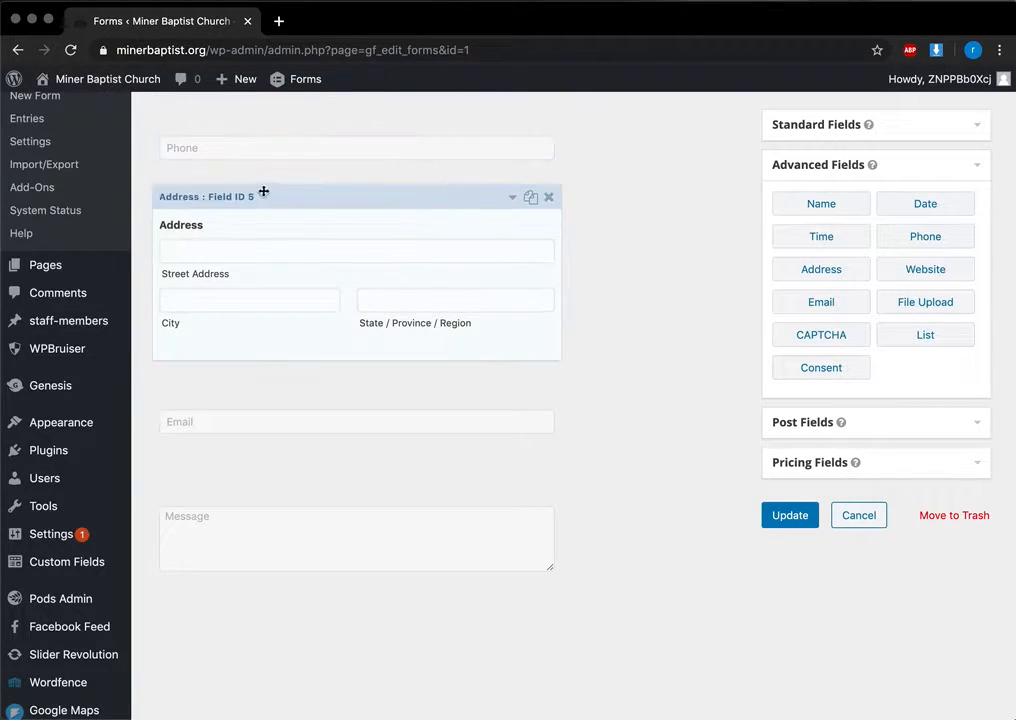
Step: Reopen the Address field settings and switch between its General and Appearance tabs
scroll(270, 191, "up", 2)
left_click(184, 225)
left_click(182, 147)
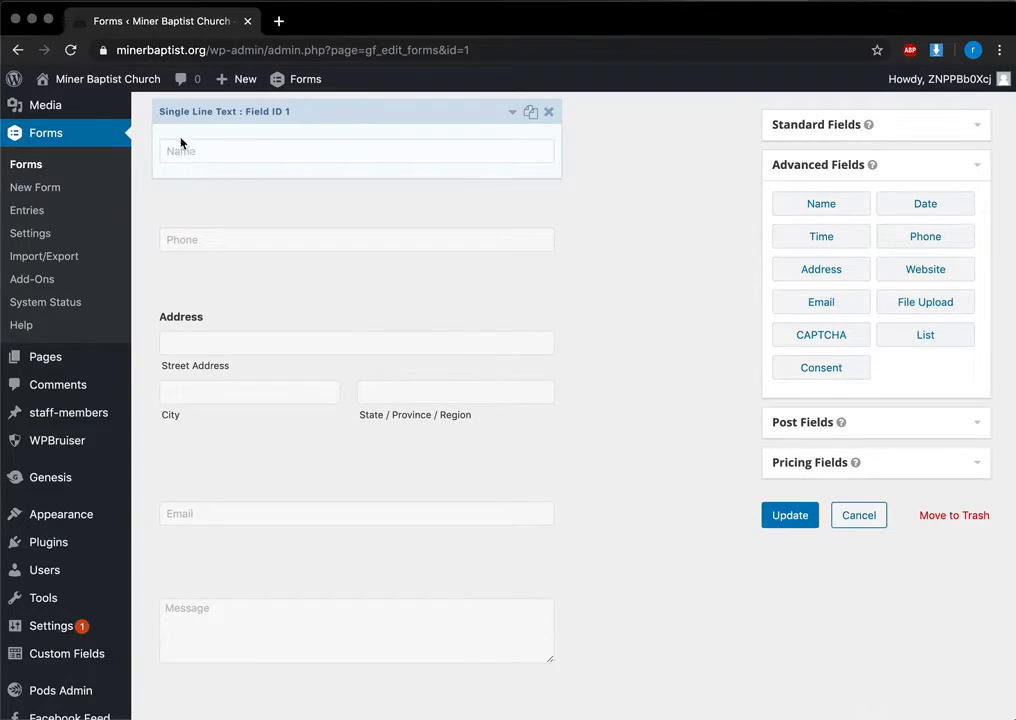
left_click(512, 290)
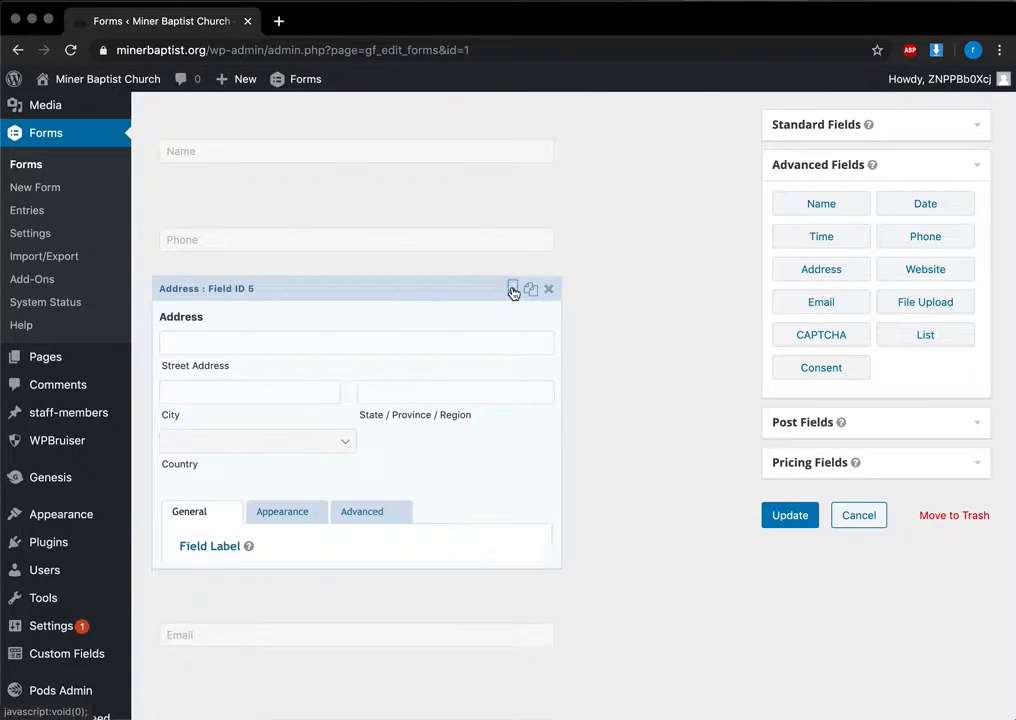
scroll(229, 522, "down", 3)
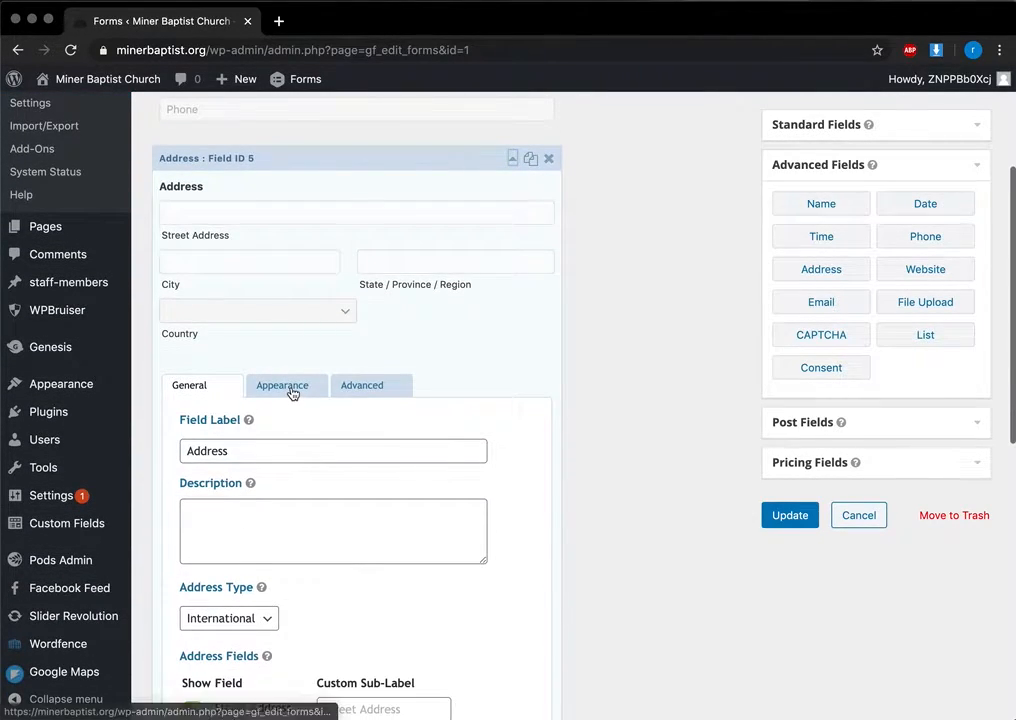
left_click(290, 390)
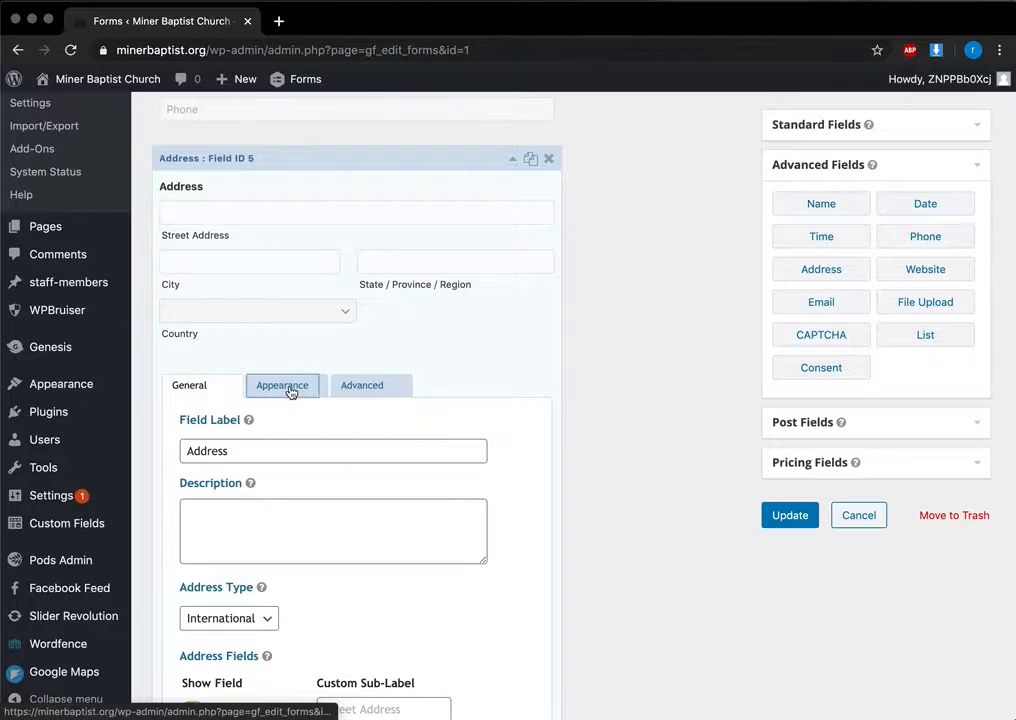
left_click(205, 391)
scroll(238, 445, "down", 3)
left_click(281, 205)
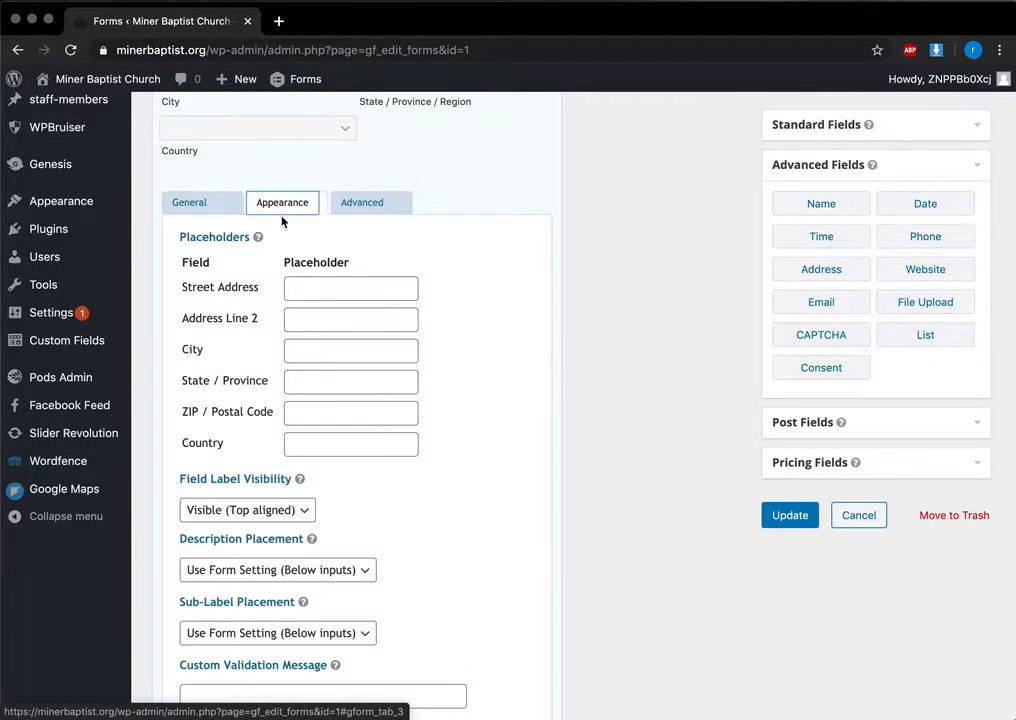
scroll(283, 260, "down", 2)
Step: Hide the Address label, add 'street address' placeholder, and hide sub-labels
left_click(248, 418)
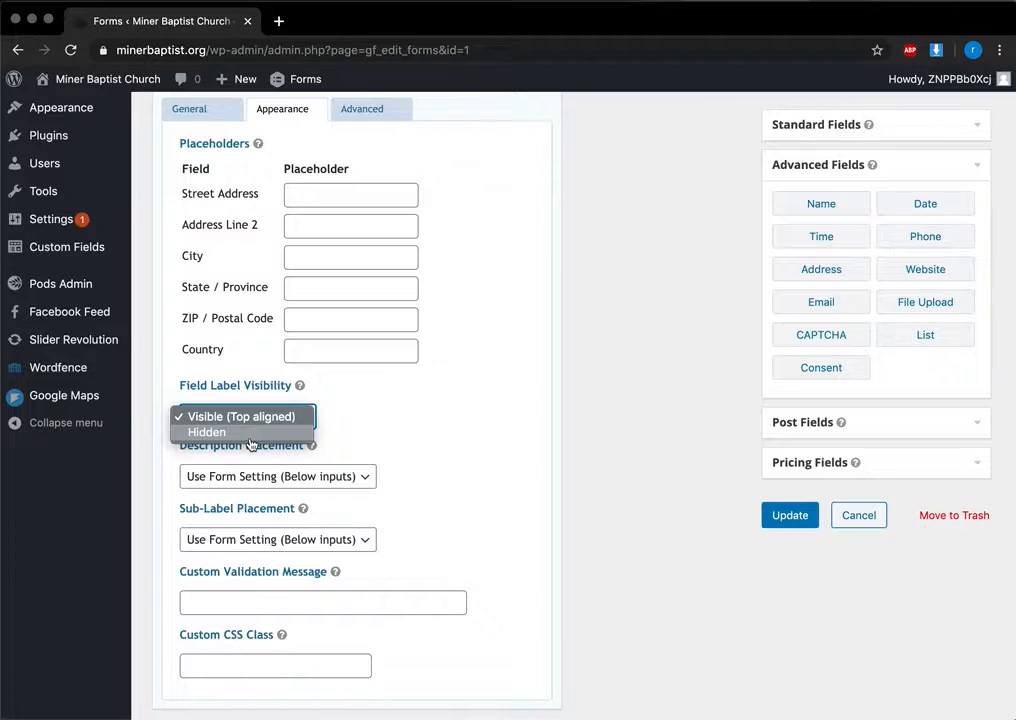
left_click(249, 436)
scroll(230, 450, "up", 5)
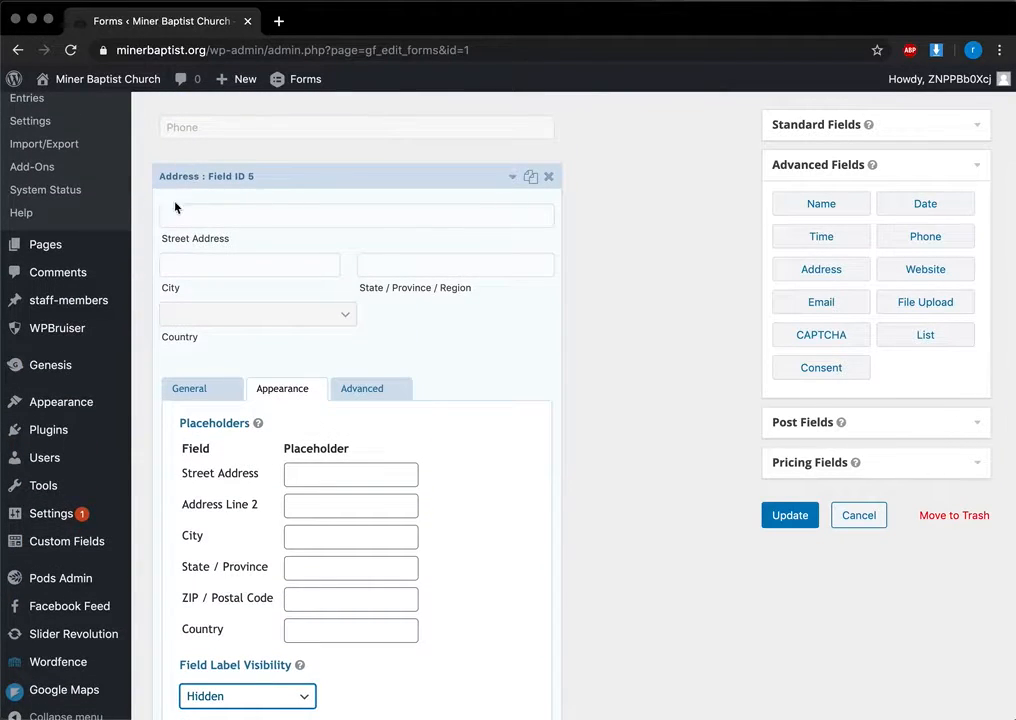
mouse_move(257, 423)
left_click(379, 474)
type("st")
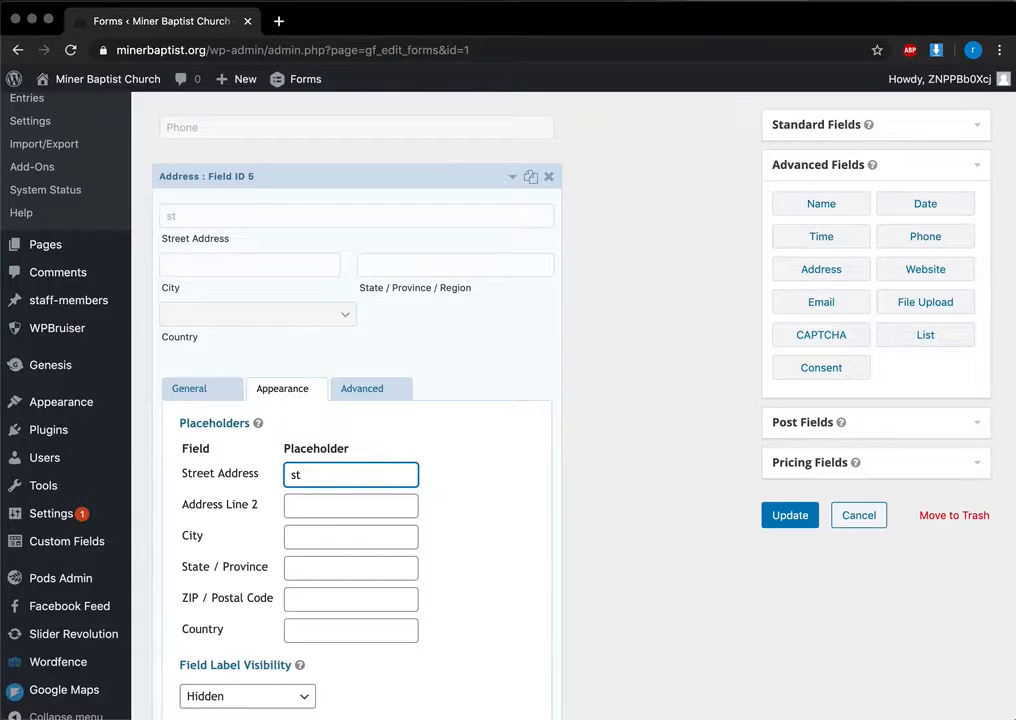
type("reet address")
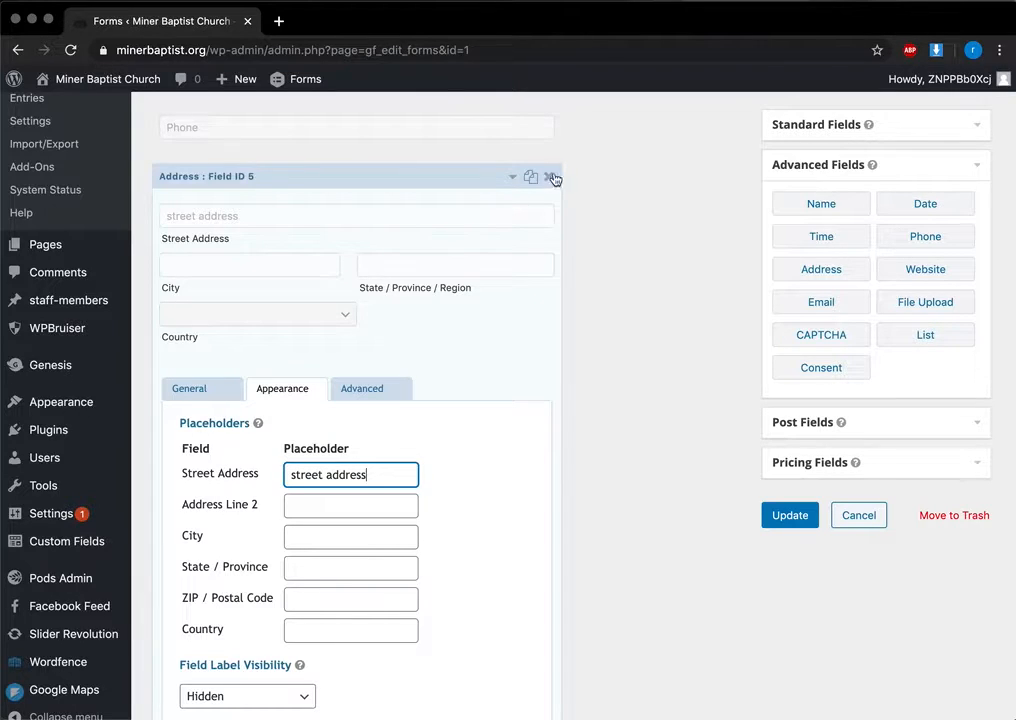
scroll(202, 435, "down", 5)
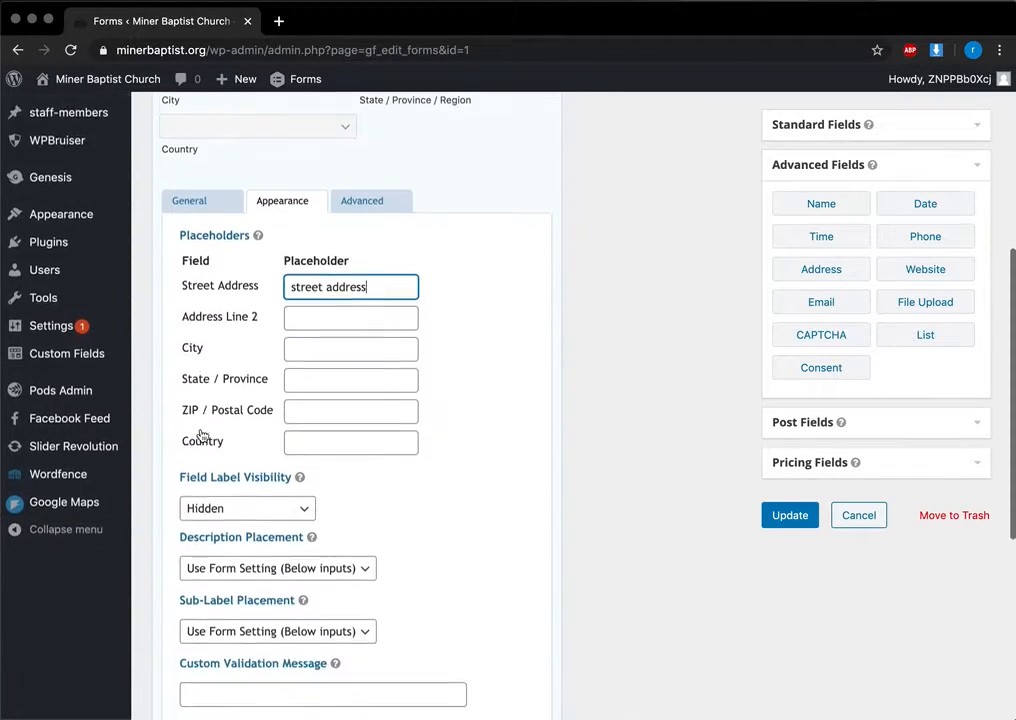
left_click(236, 576)
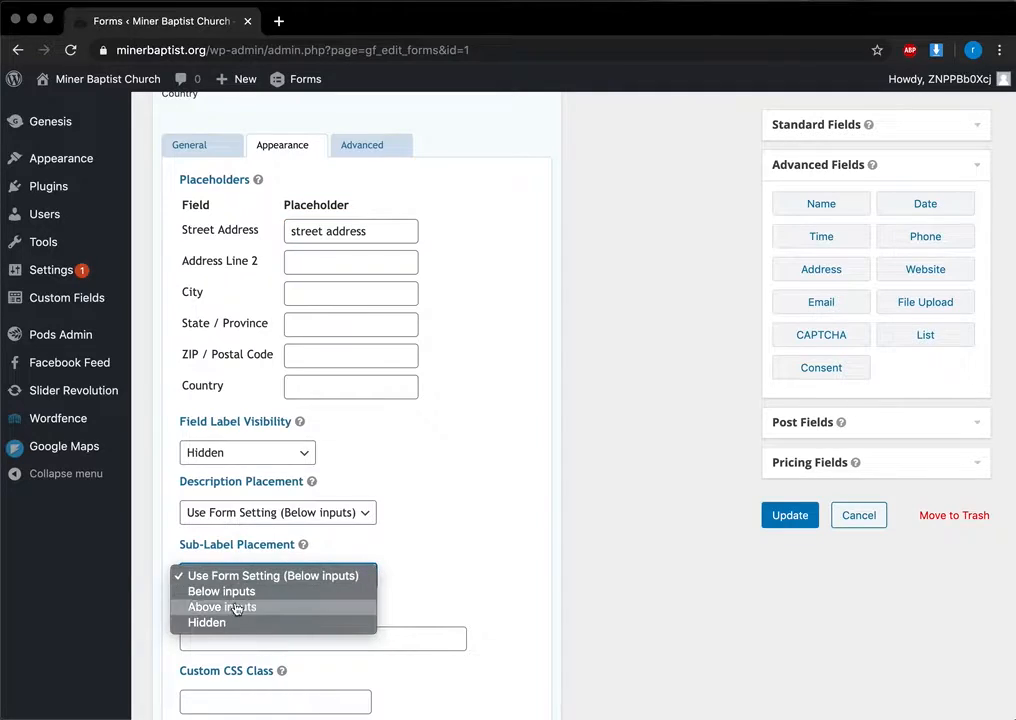
left_click(233, 623)
Step: Delete the Address field from the Contact Us form and confirm
scroll(394, 507, "up", 5)
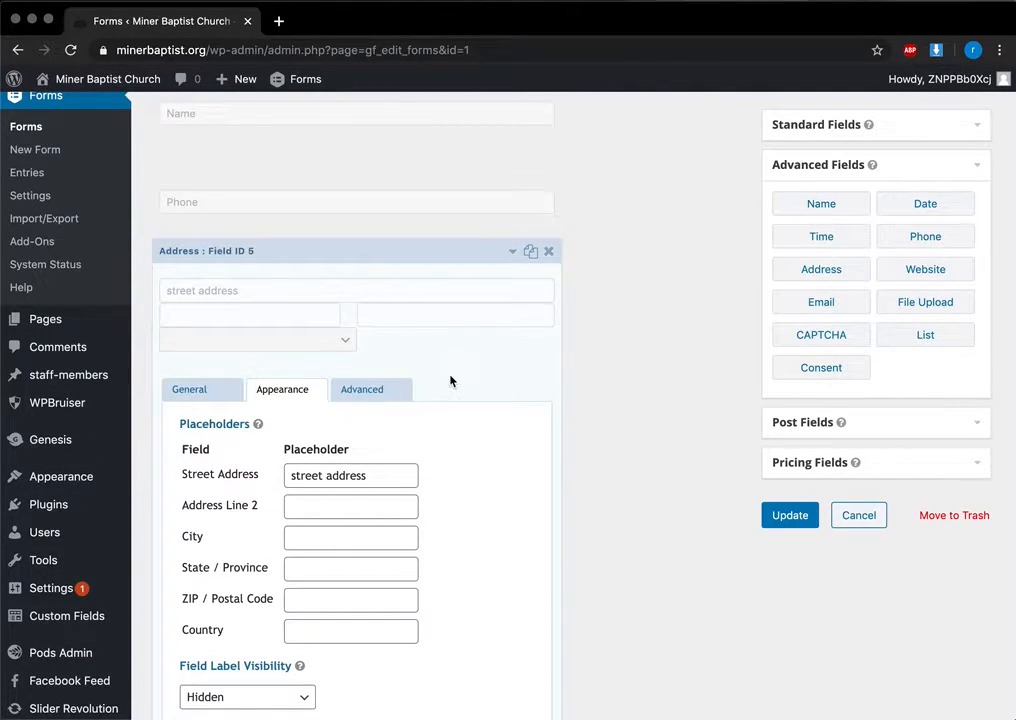
scroll(469, 413, "down", 1)
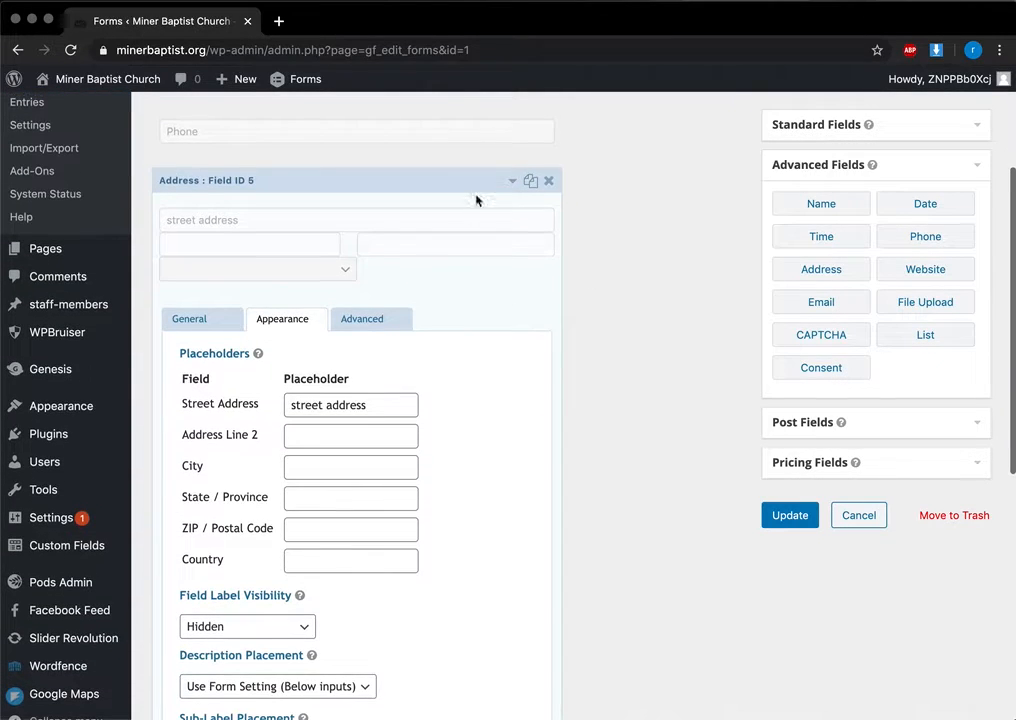
scroll(472, 481, "down", 2)
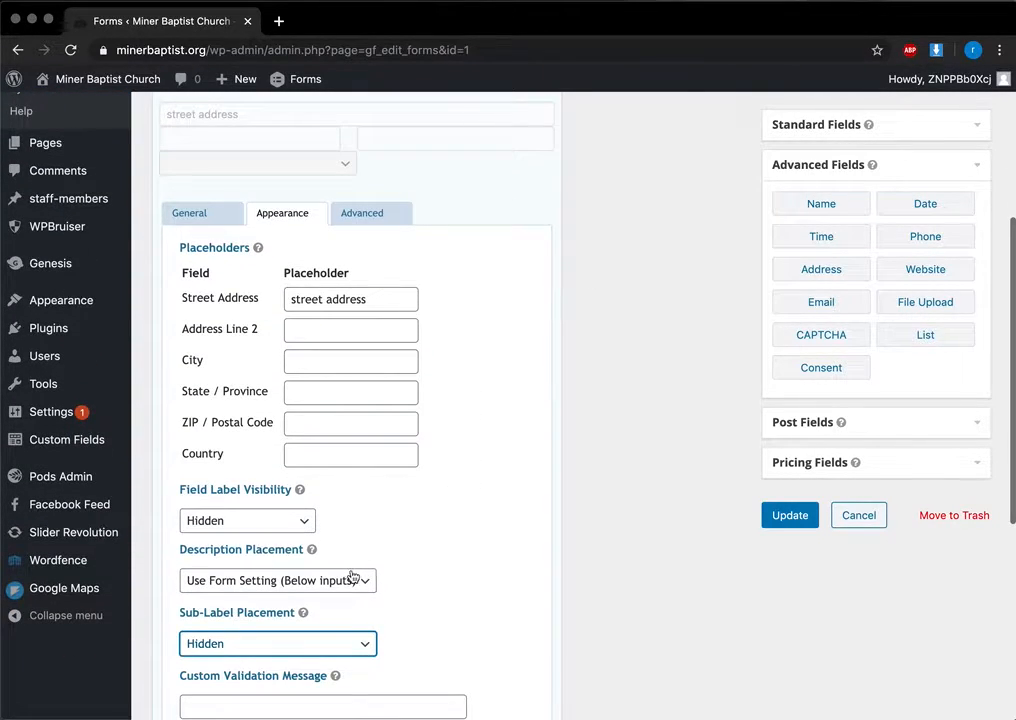
scroll(527, 148, "up", 2)
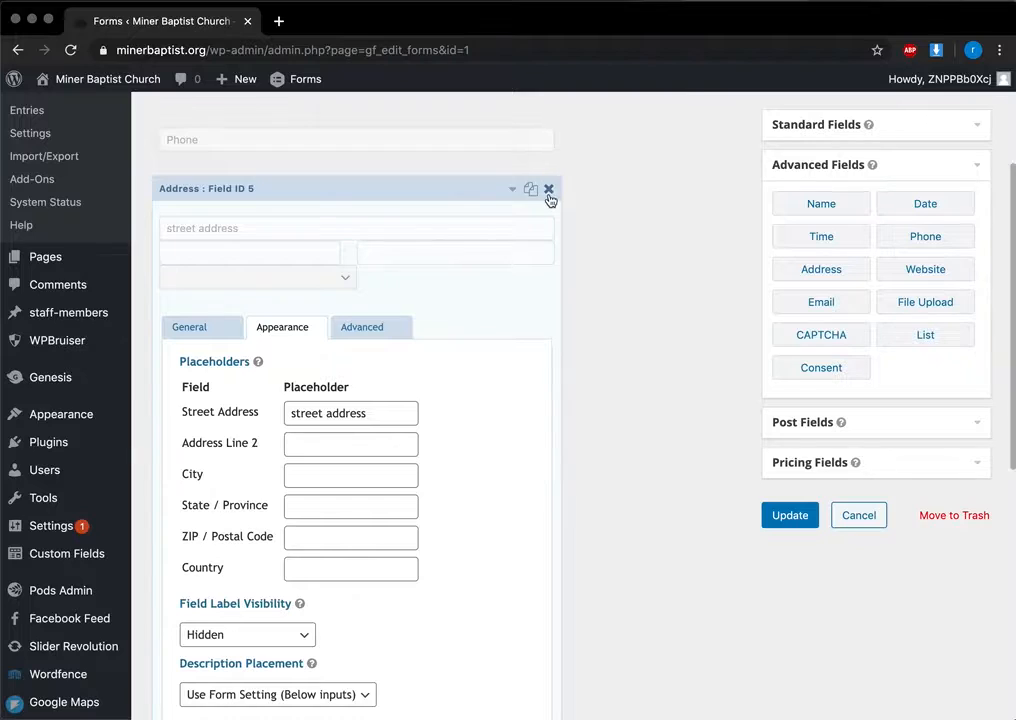
left_click(548, 190)
left_click(650, 161)
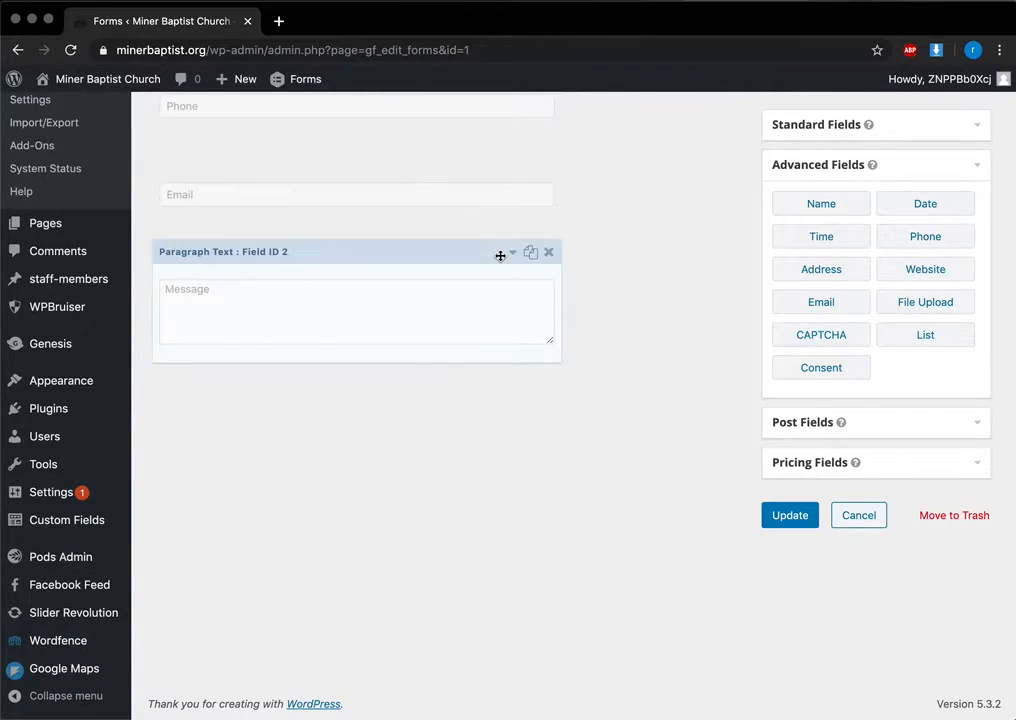
Step: Leave the Contact Us form without saving and go to the Pages list
scroll(502, 261, "up", 3)
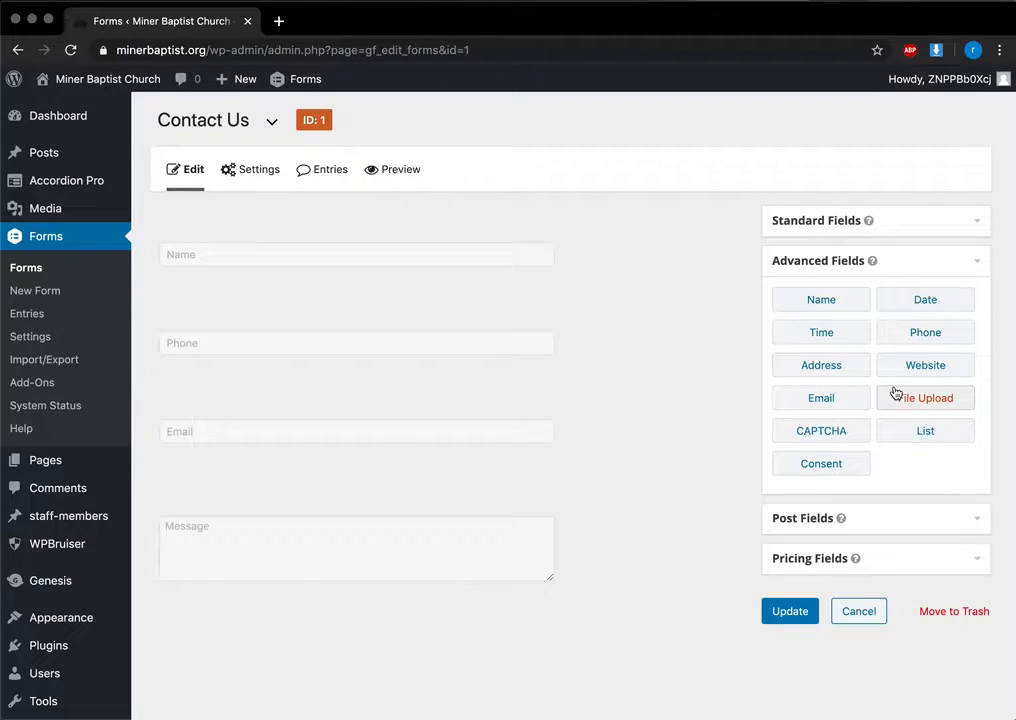
left_click(52, 468)
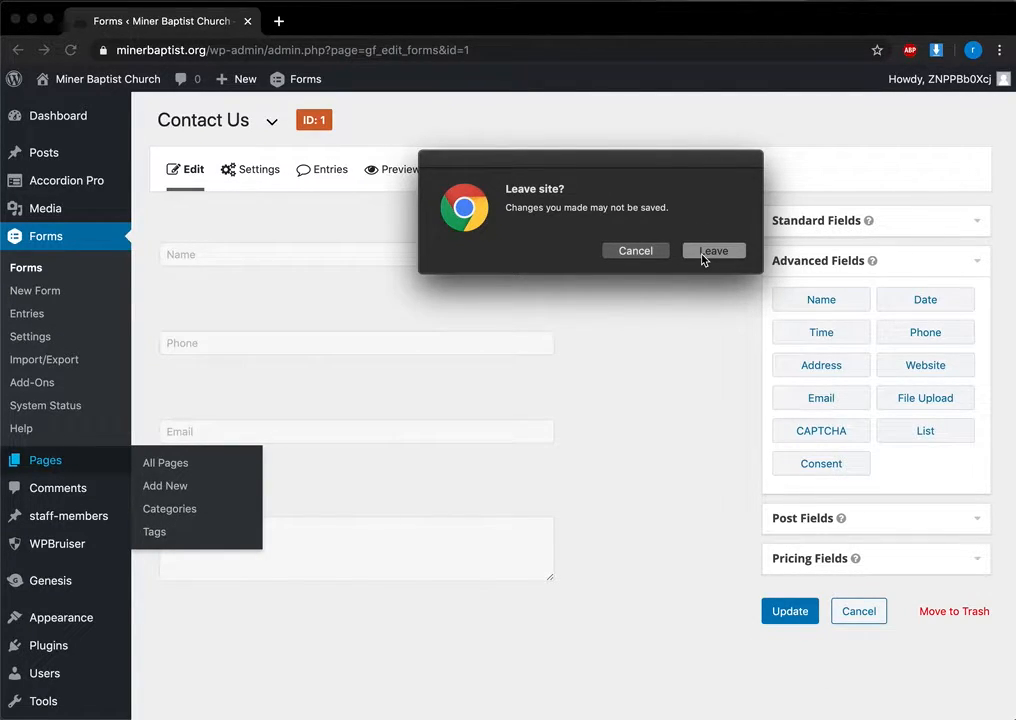
left_click(703, 258)
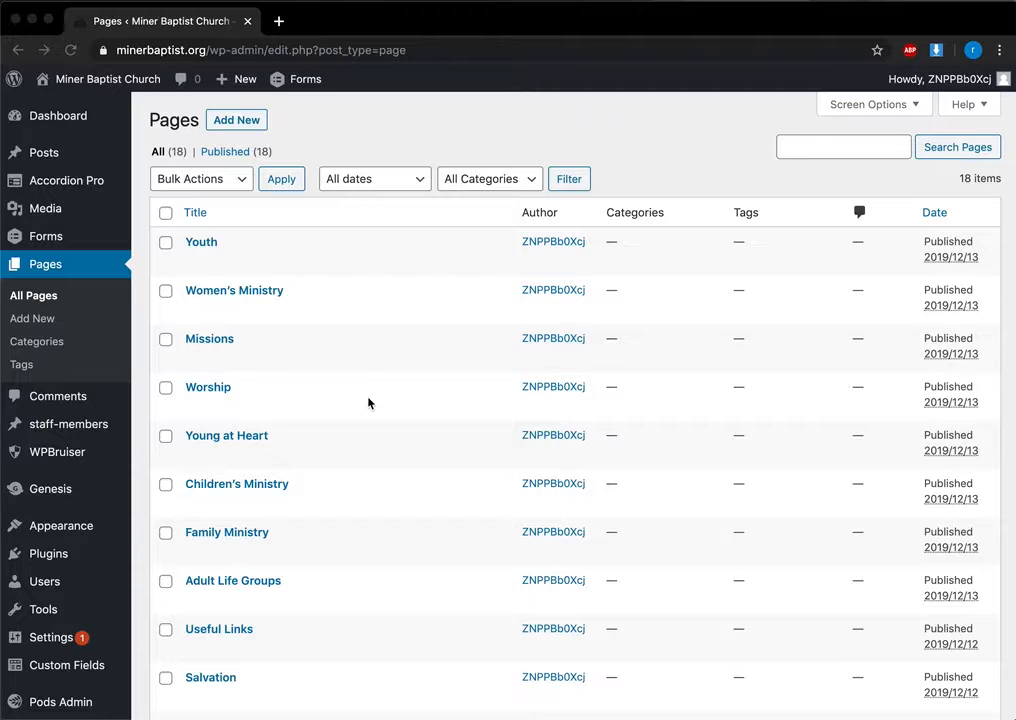
Step: Scroll through the 18 pages and open Women's Ministry for editing
scroll(364, 533, "down", 3)
scroll(364, 529, "up", 4)
scroll(325, 479, "down", 5)
scroll(325, 479, "up", 3)
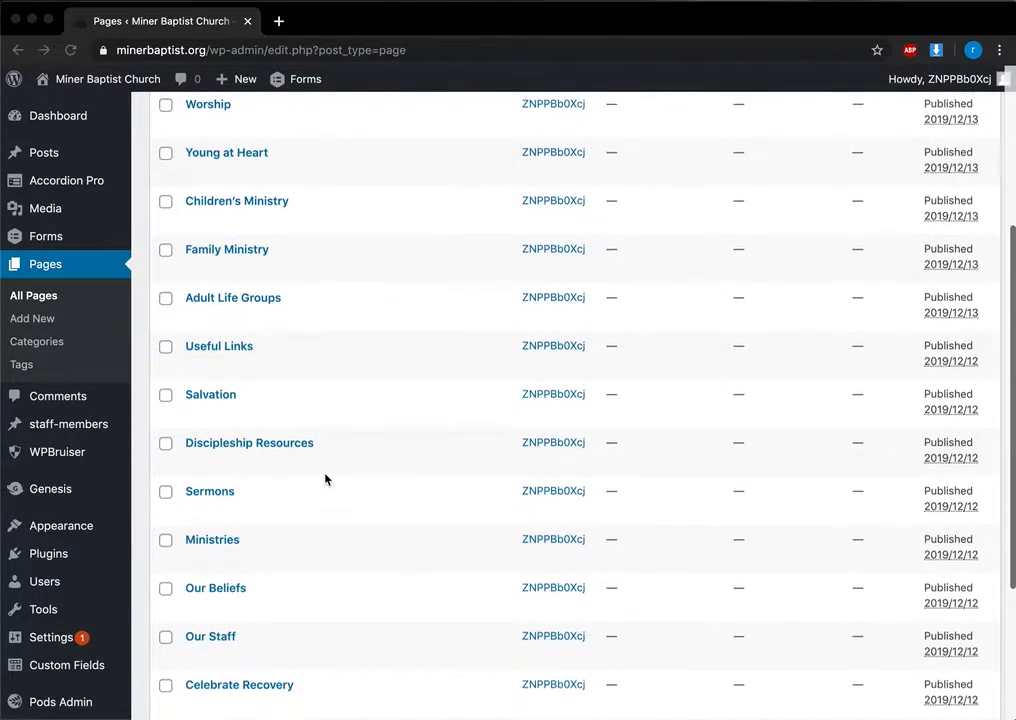
scroll(325, 479, "up", 1)
scroll(254, 336, "up", 4)
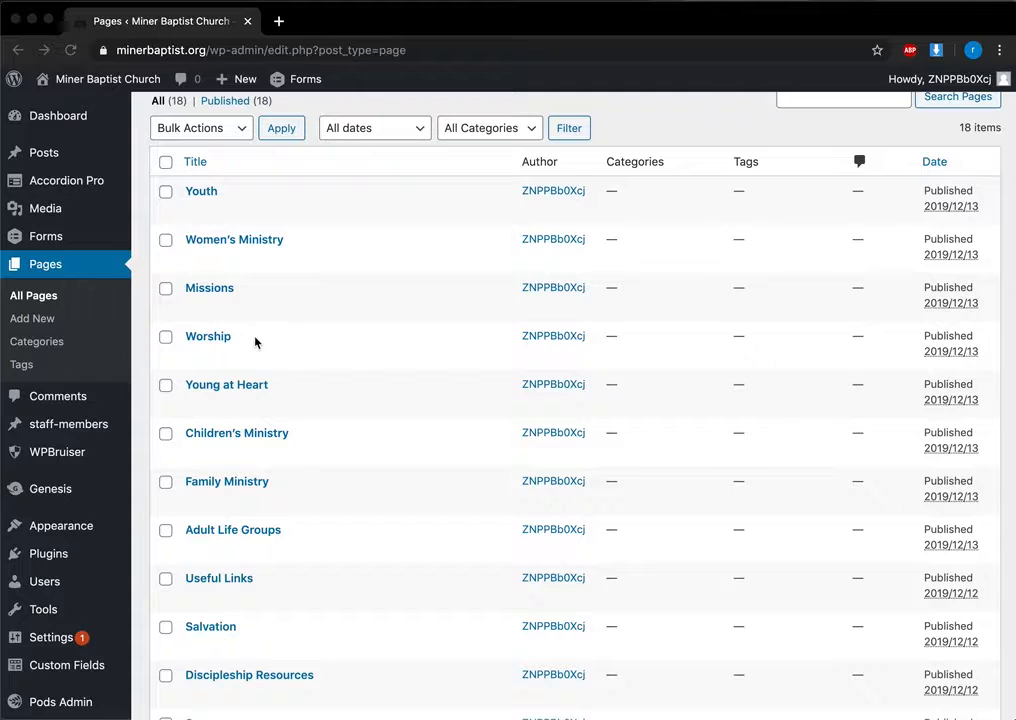
left_click(225, 244)
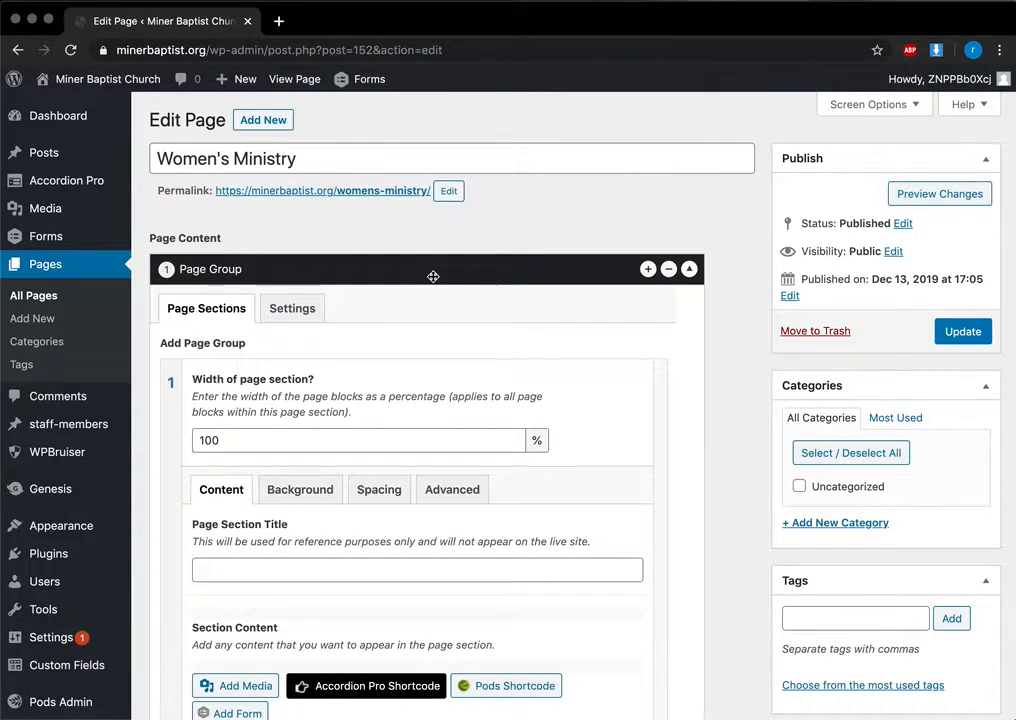
Step: Select the 'More content coming soon!' section text and place the cursor after it
scroll(433, 276, "down", 5)
left_click_drag(210, 356, 390, 347)
left_click(385, 348)
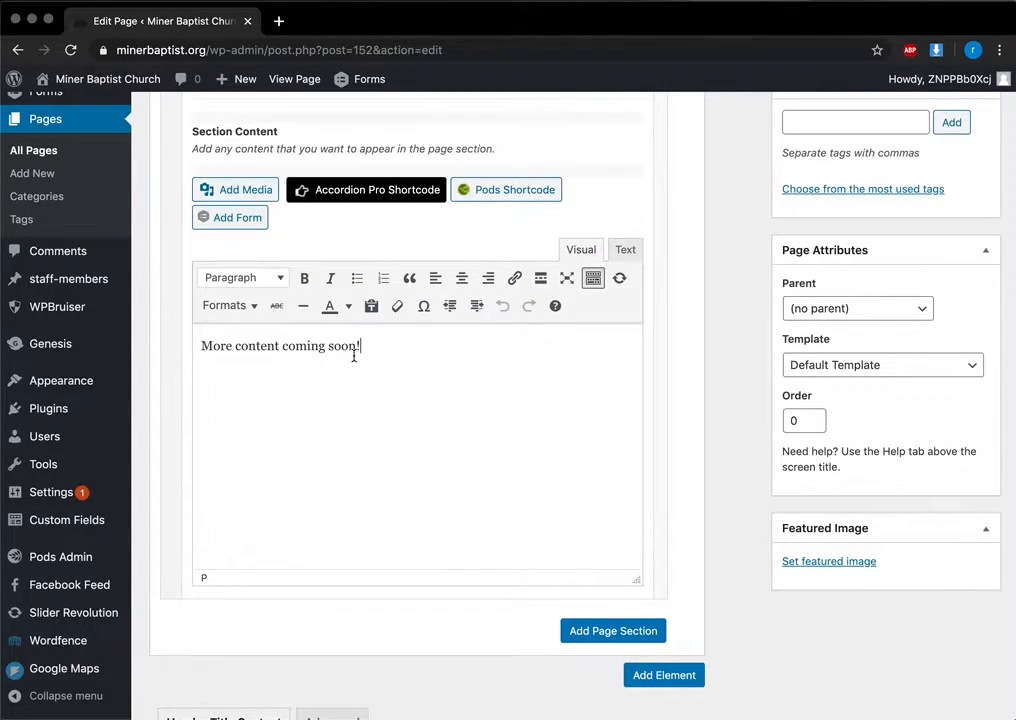
scroll(354, 356, "up", 1)
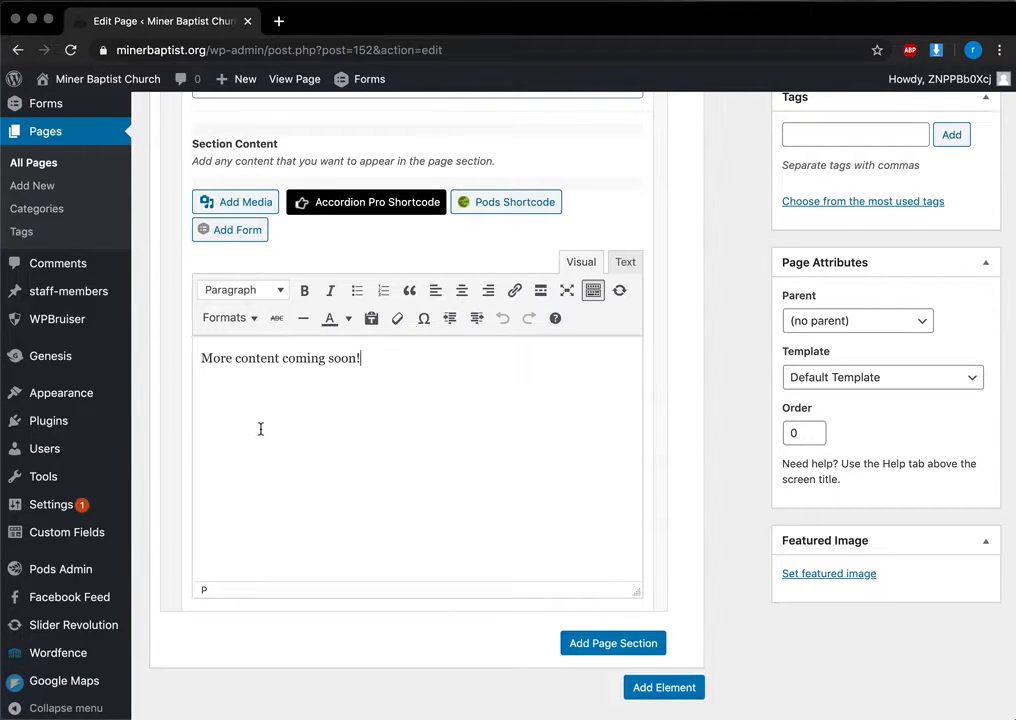
left_click(240, 205)
Step: Insert the cross and raised hands image, left-aligned, at Medium 300 × 199 size
left_click(556, 436)
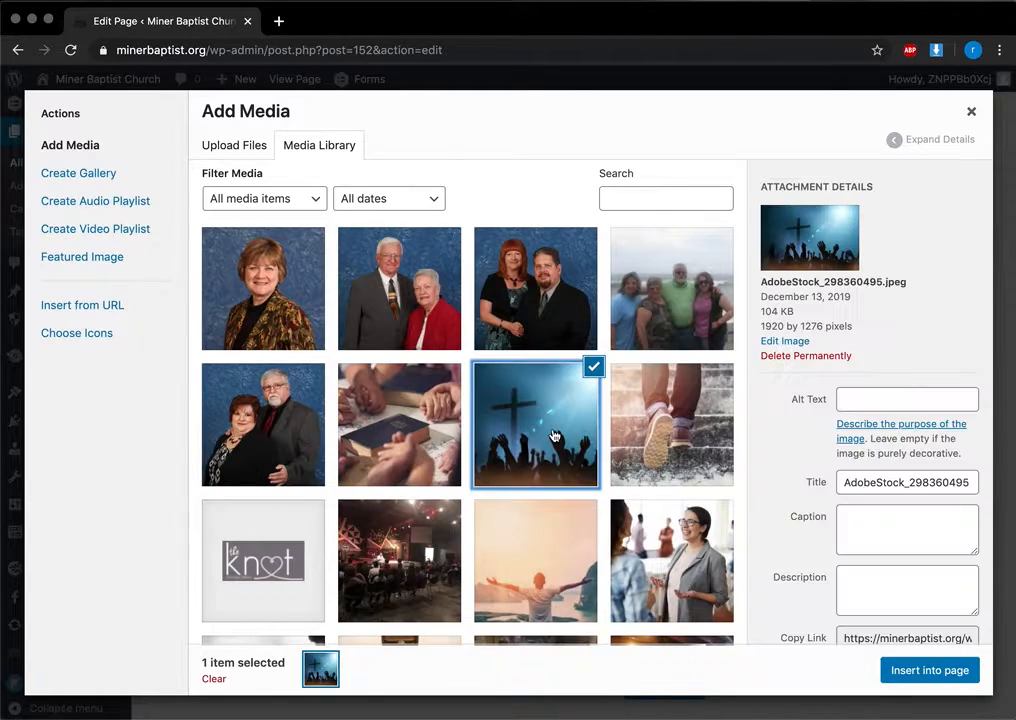
left_click(905, 668)
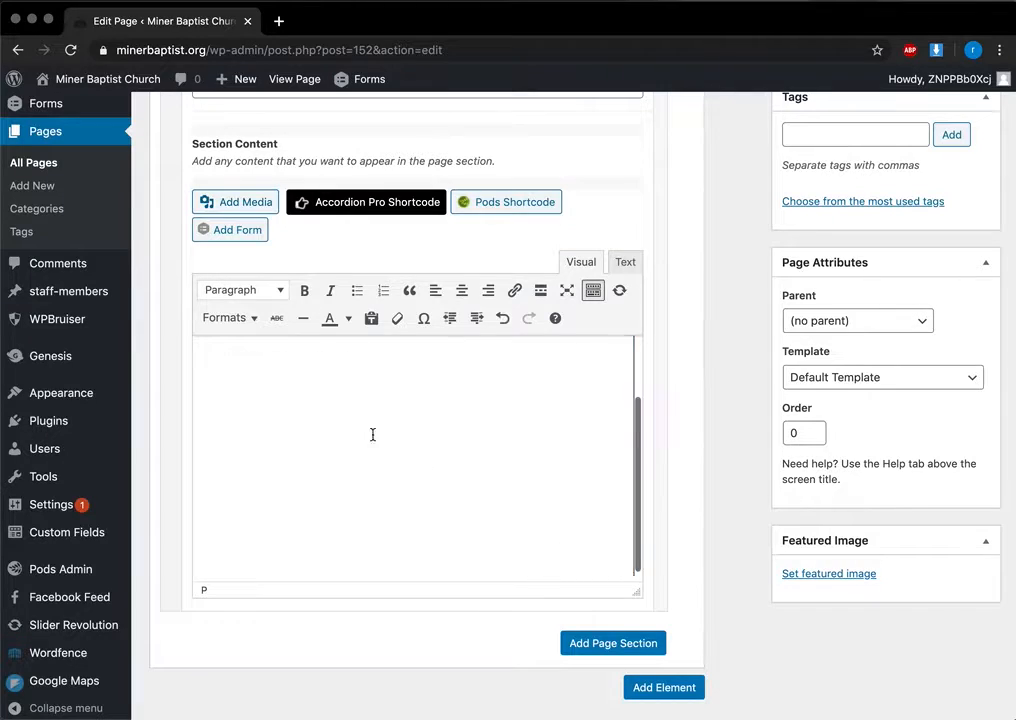
left_click(438, 420)
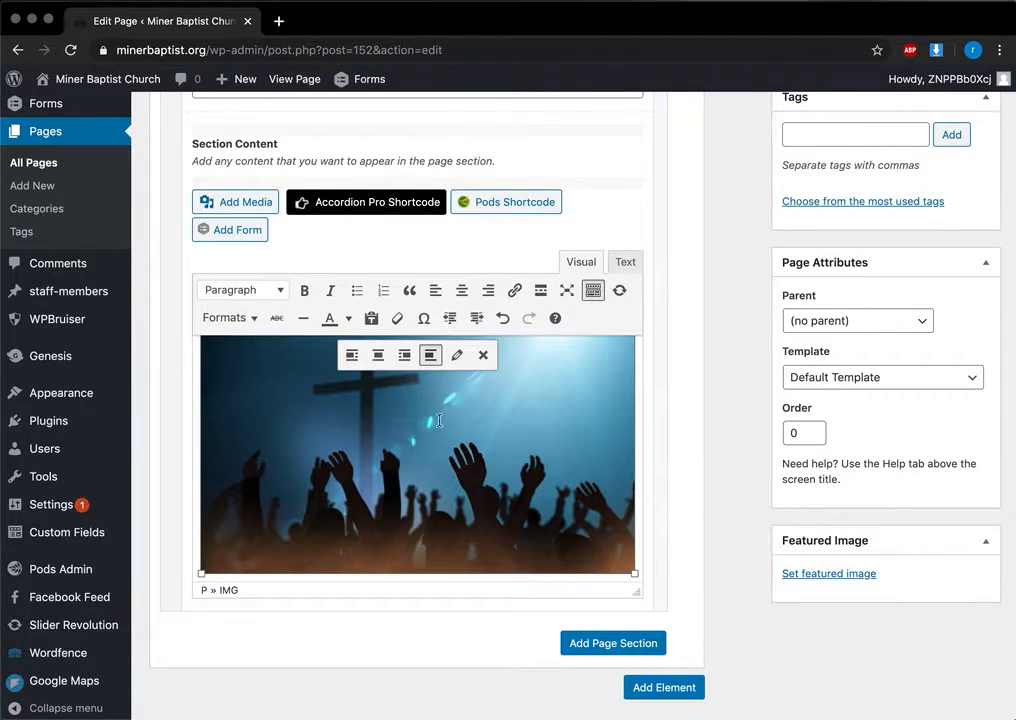
left_click(352, 356)
left_click(457, 355)
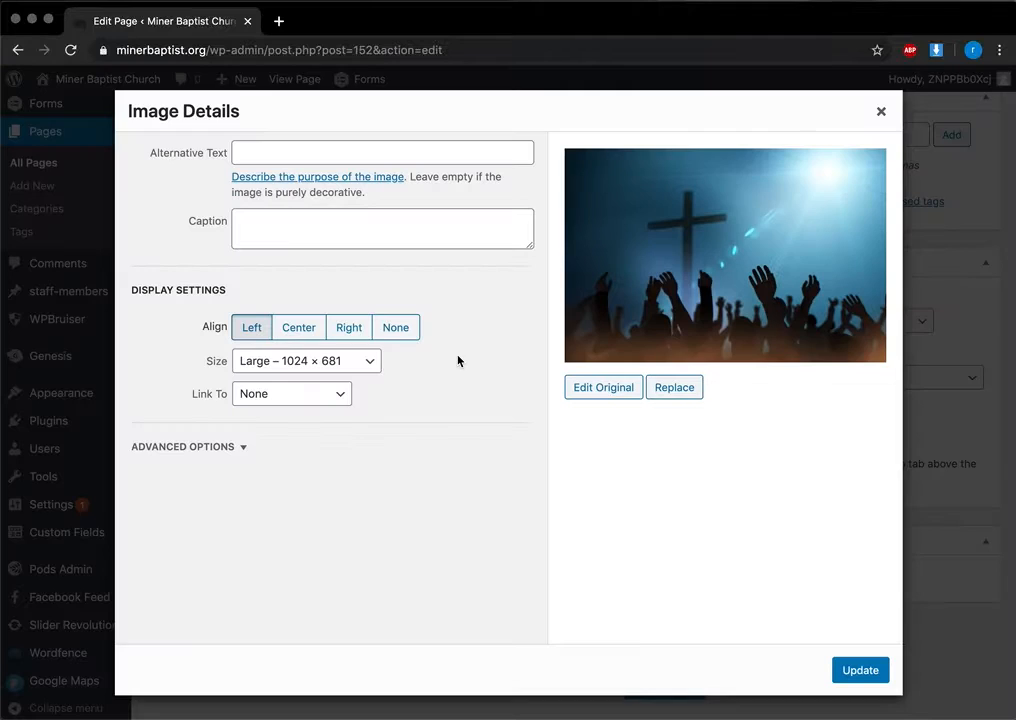
left_click(286, 360)
left_click(288, 345)
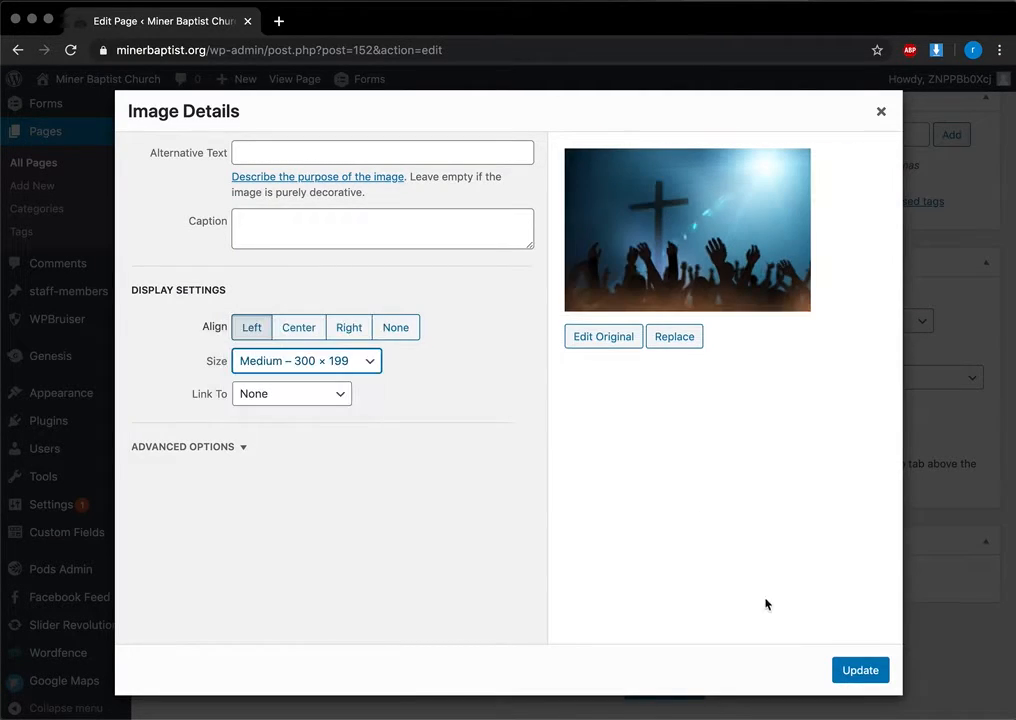
left_click(858, 670)
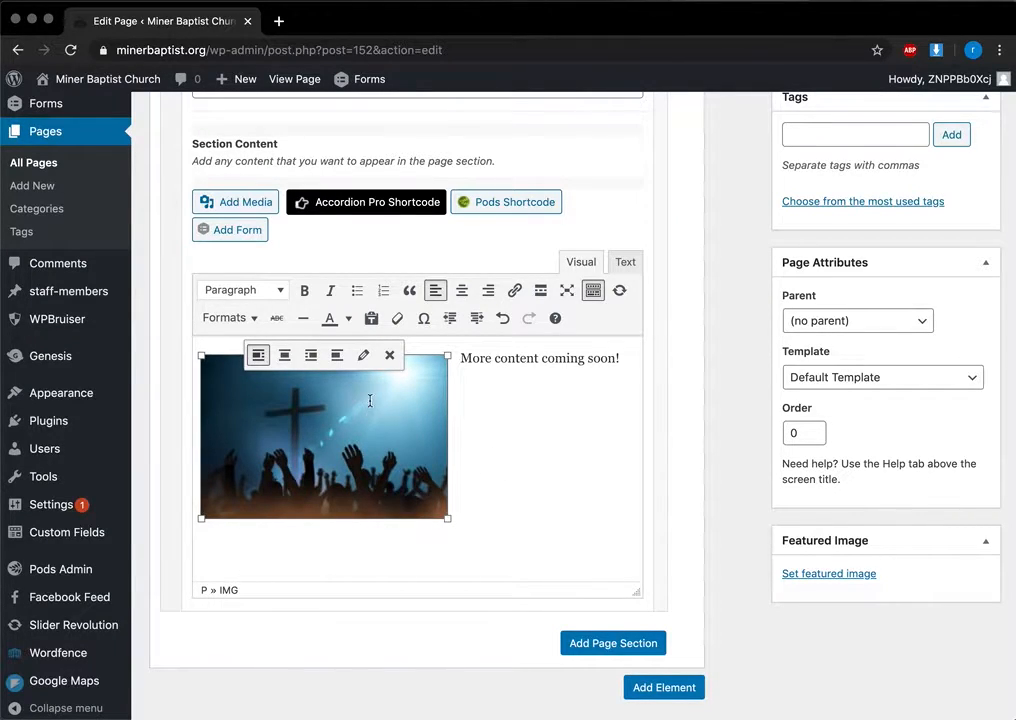
Step: Try right, centre and left alignments, remove the image, and head back to Pages
left_click(312, 356)
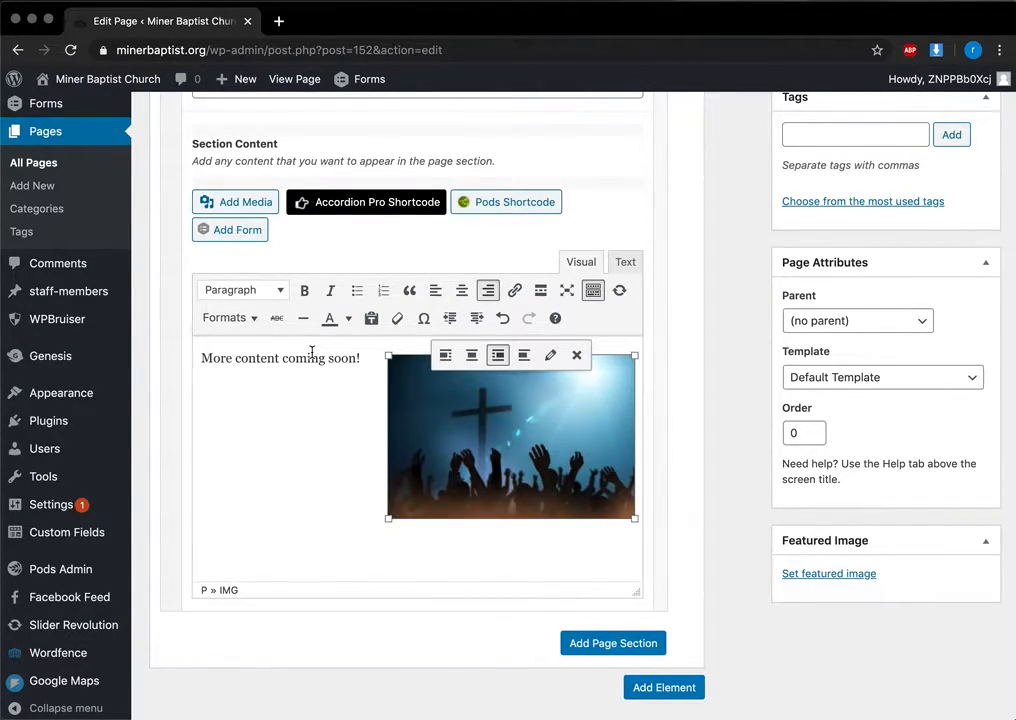
left_click(471, 356)
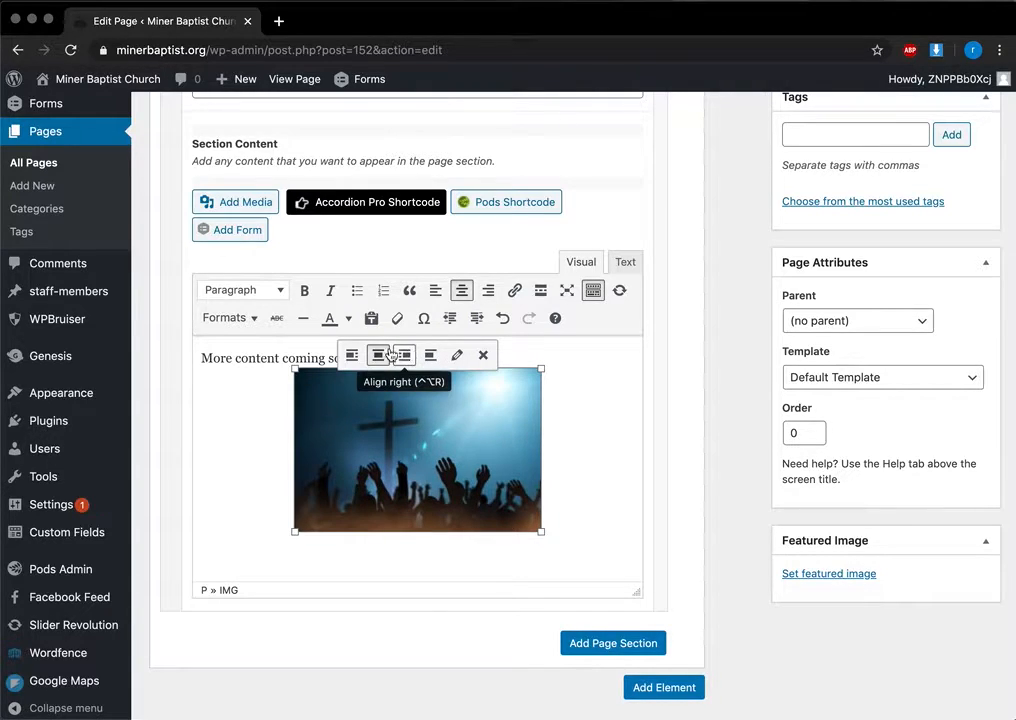
left_click(351, 355)
left_click(389, 358)
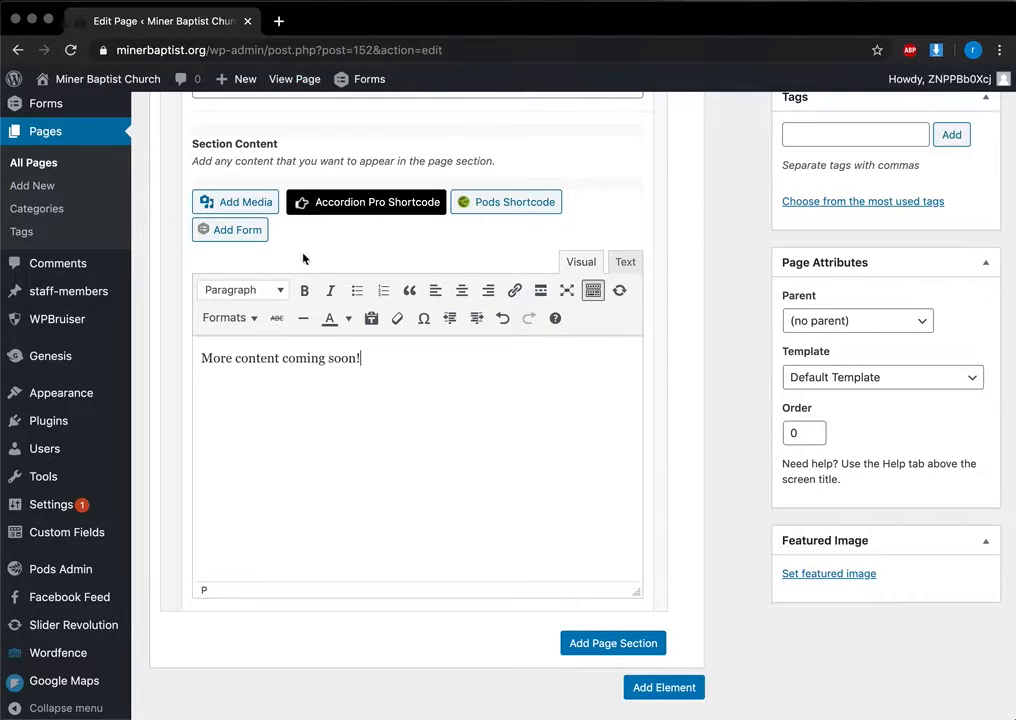
scroll(410, 377, "down", 5)
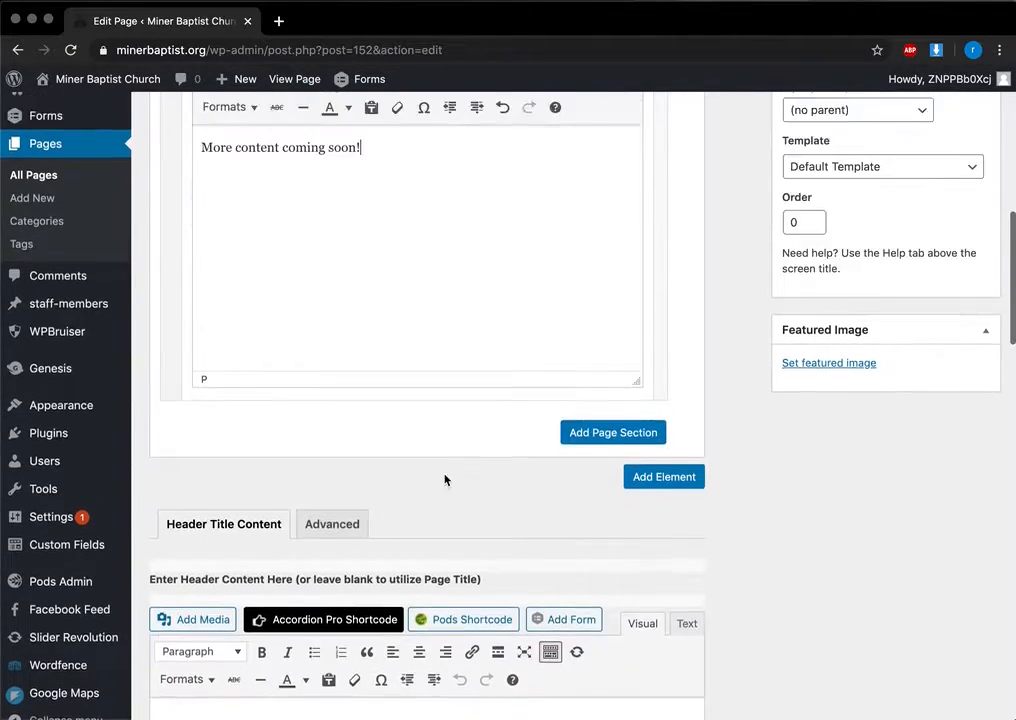
scroll(444, 479, "up", 10)
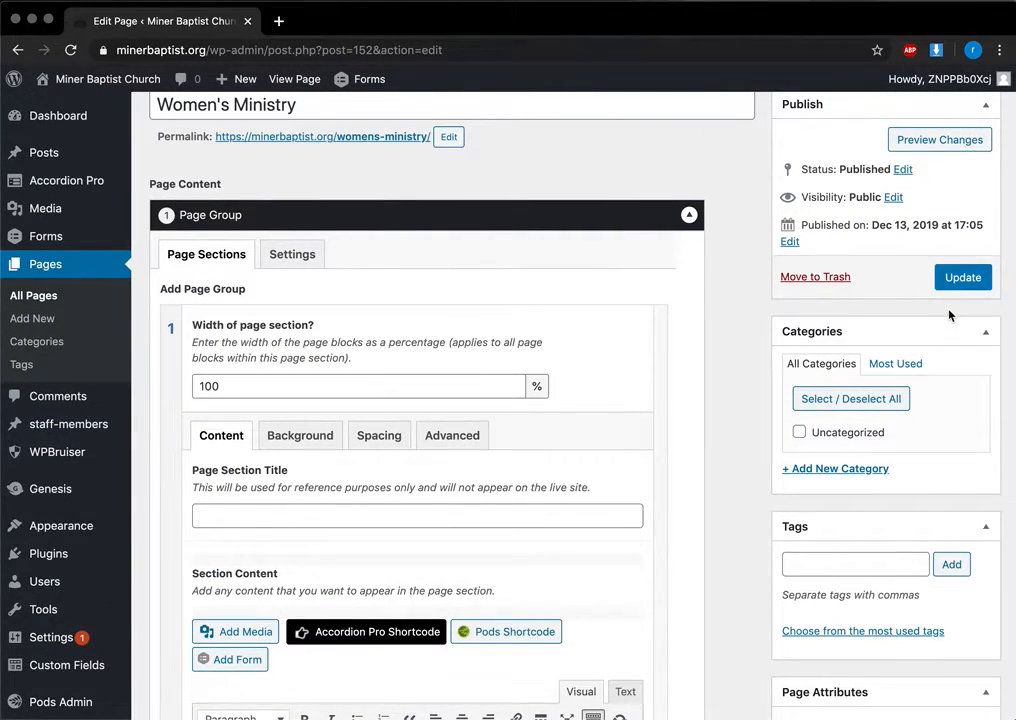
scroll(805, 370, "up", 2)
scroll(805, 370, "down", 2)
scroll(804, 375, "up", 3)
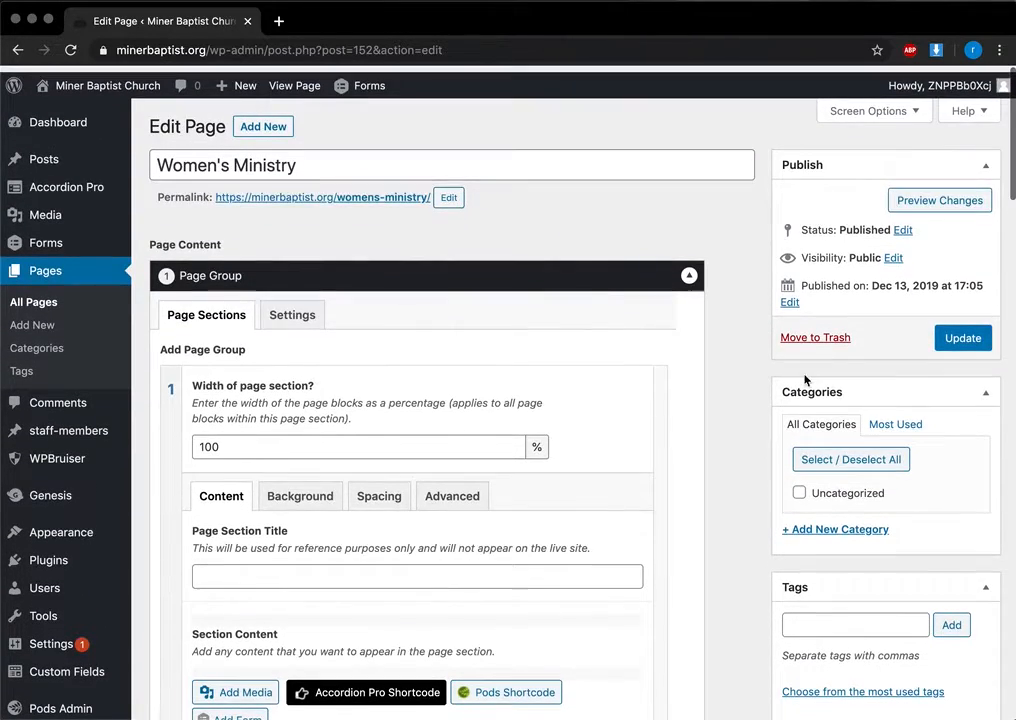
left_click(22, 272)
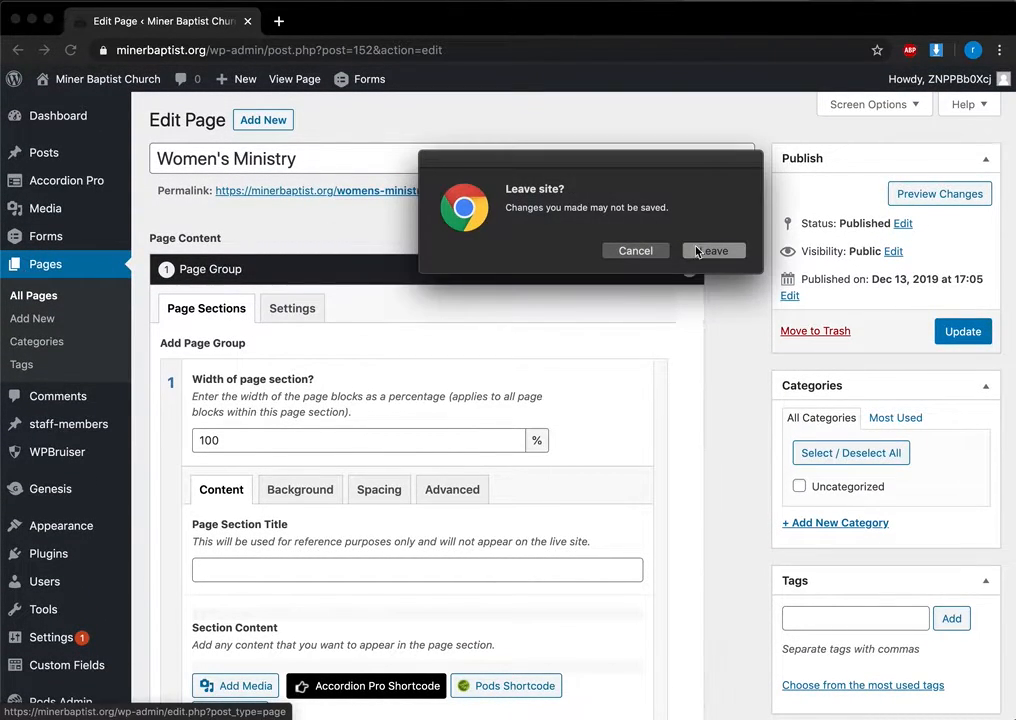
Step: Leave the editor unsaved and load the minerbaptist.org church site in a new tab
left_click(716, 251)
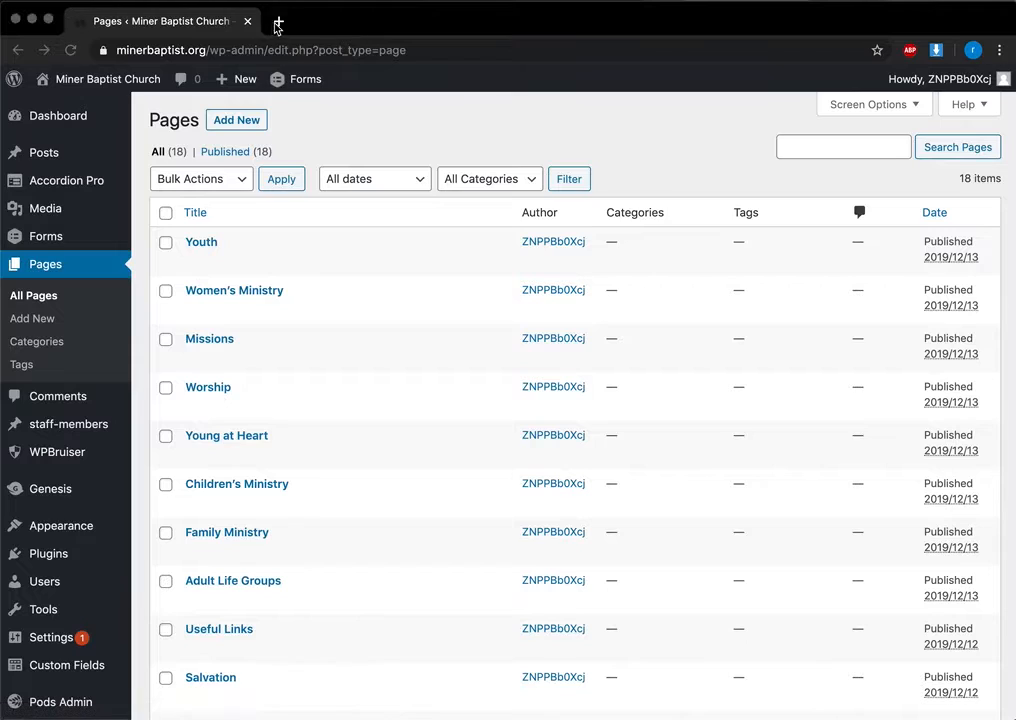
left_click(278, 25)
type("miner")
key("Return")
Step: Open the Homepage page for editing, then view the live homepage's Service Times section
left_click(190, 25)
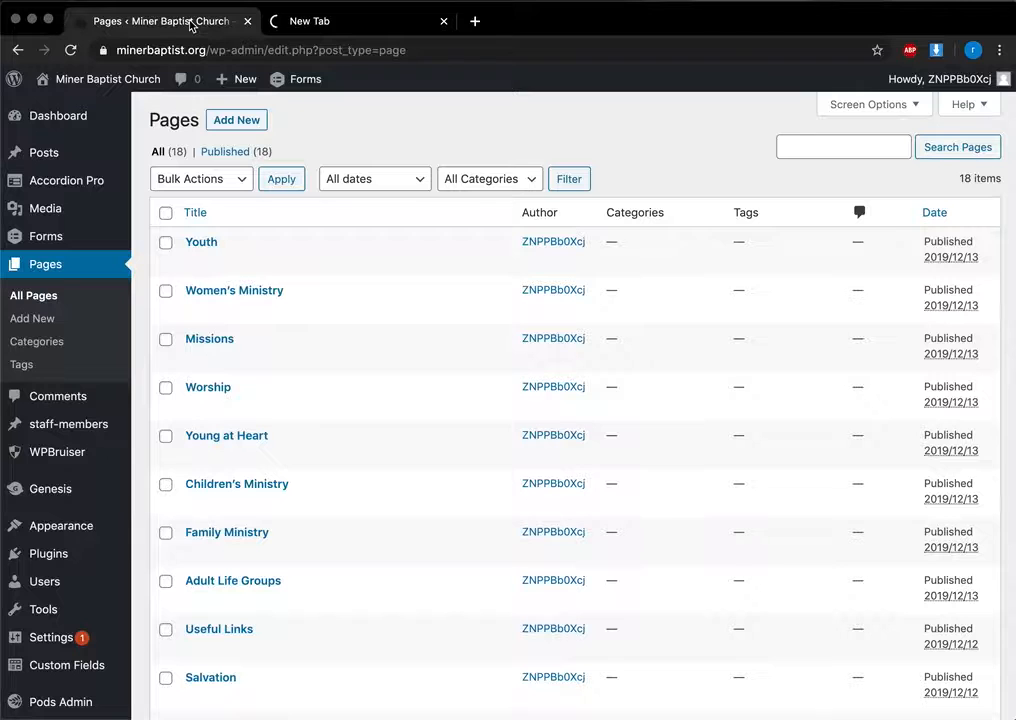
scroll(245, 510, "down", 5)
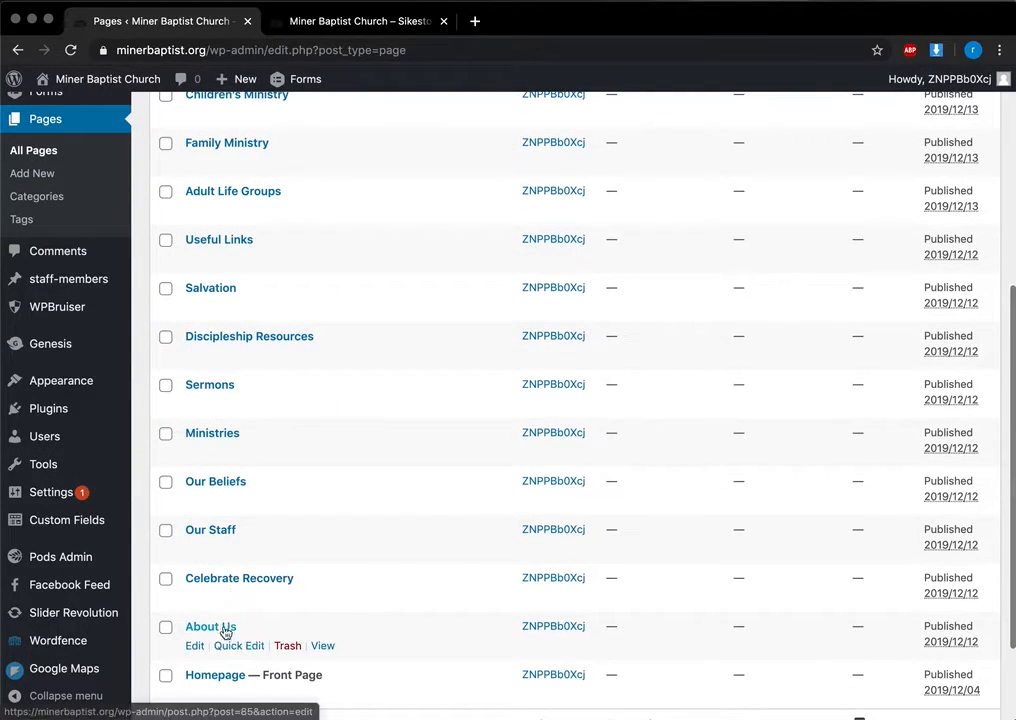
left_click(215, 675)
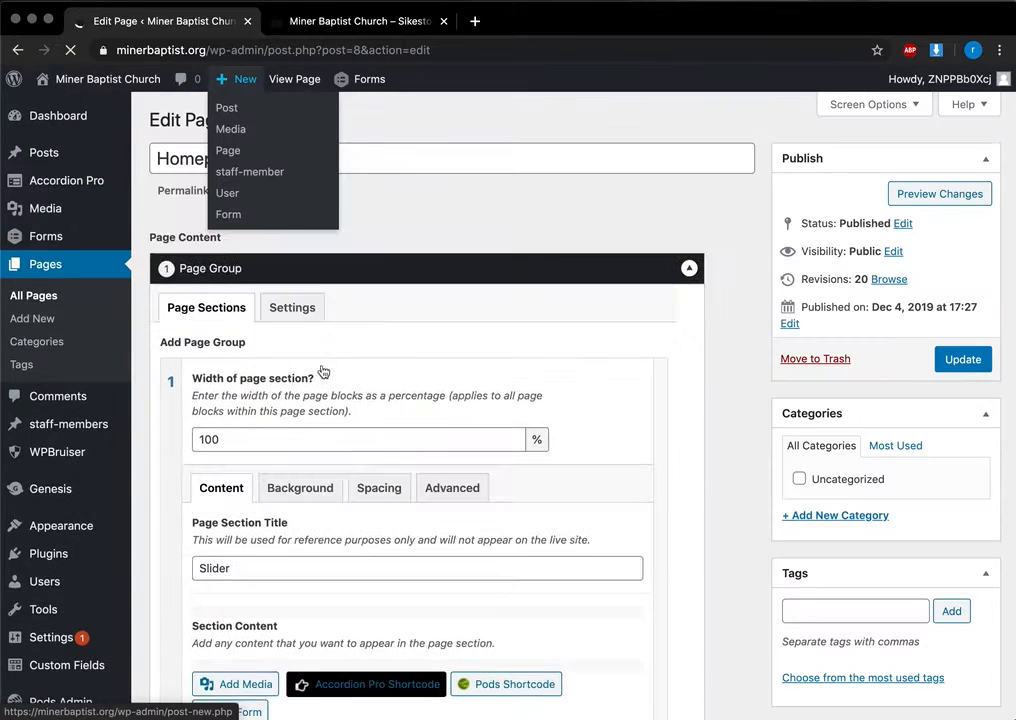
scroll(742, 401, "down", 7)
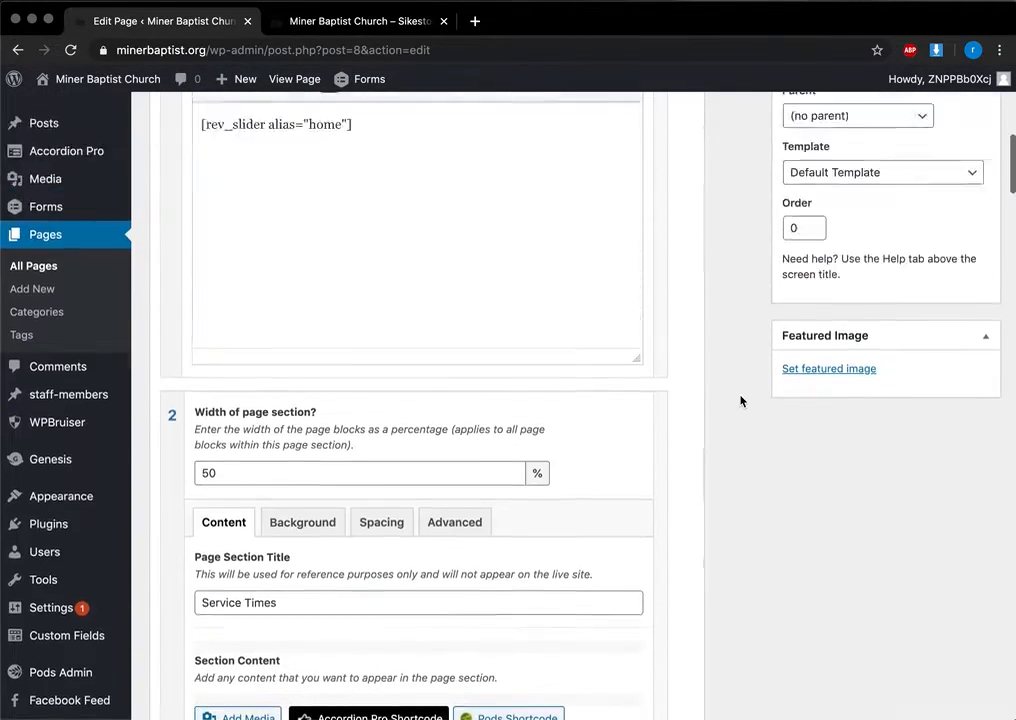
scroll(740, 401, "down", 8)
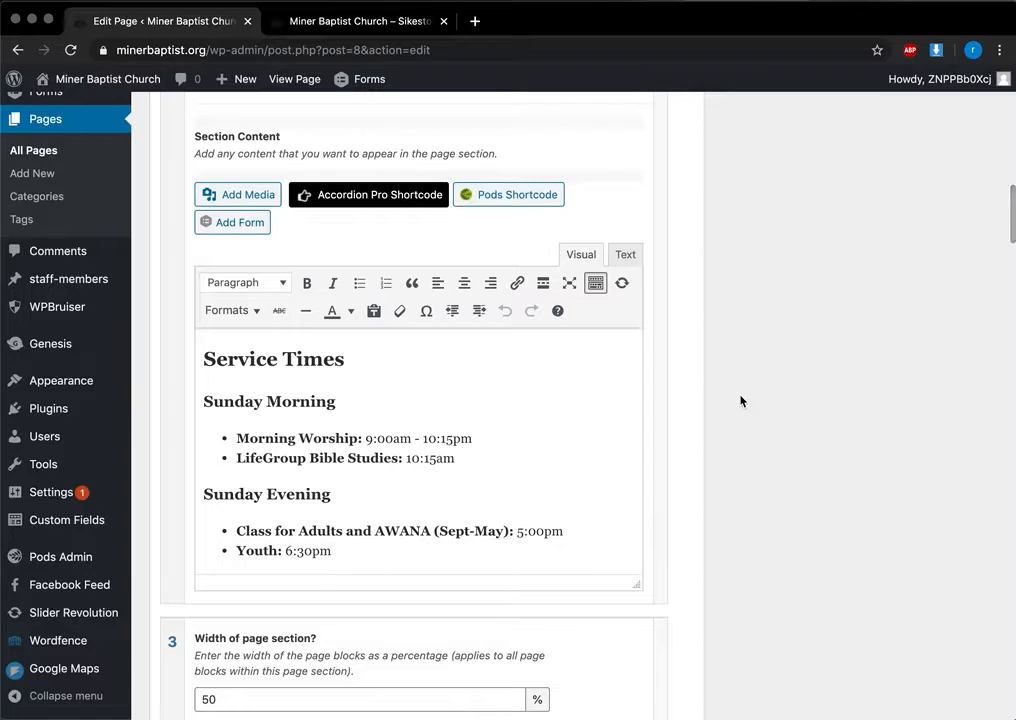
left_click(404, 18)
scroll(442, 305, "down", 3)
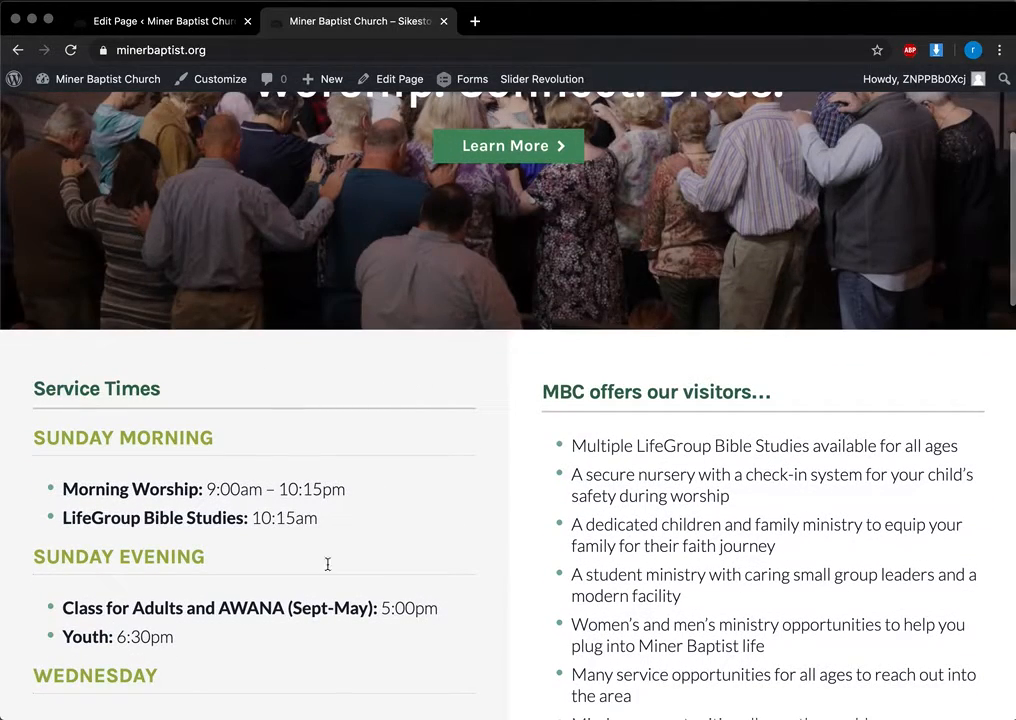
Step: Scroll the live homepage down to the map, then return to the Homepage editor's Slider section
scroll(657, 498, "up", 3)
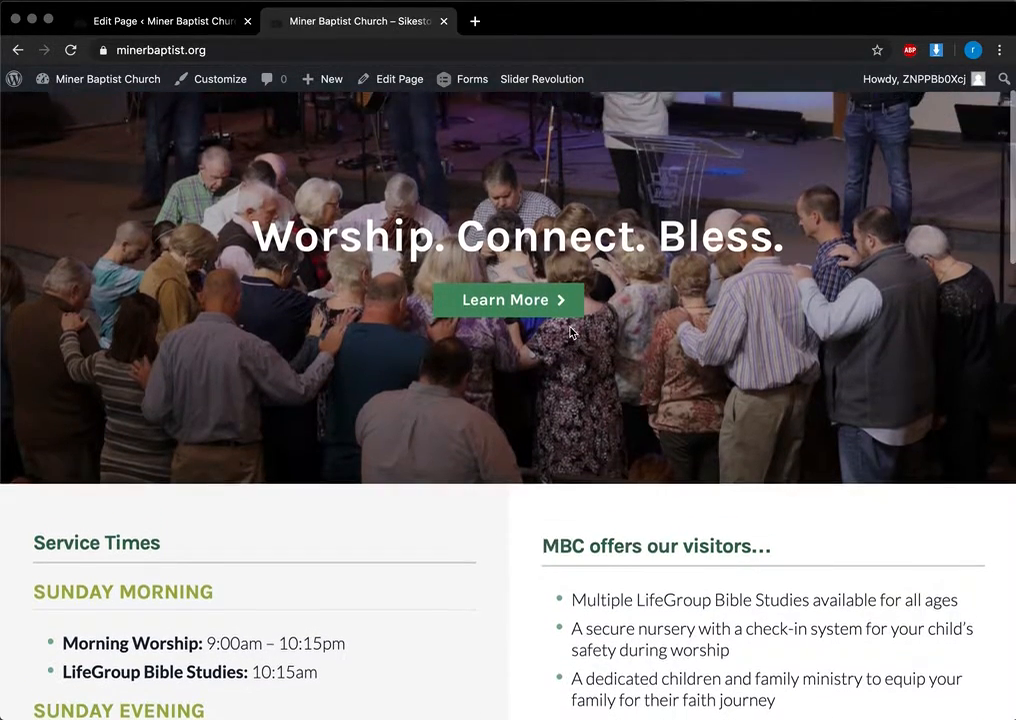
scroll(578, 335, "down", 3)
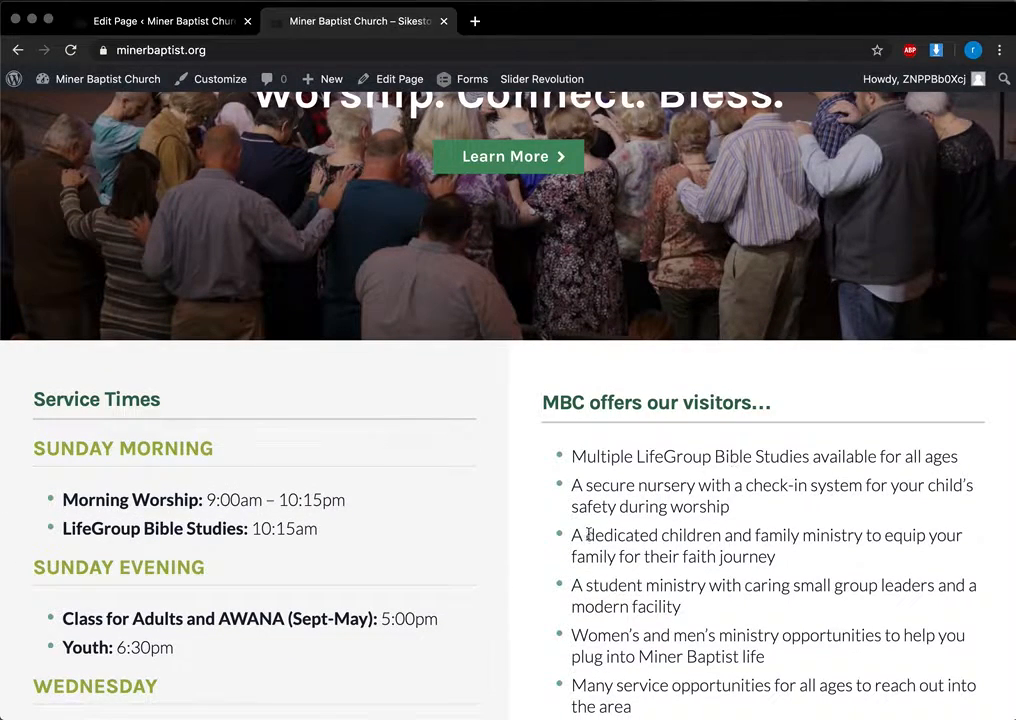
scroll(870, 550, "down", 15)
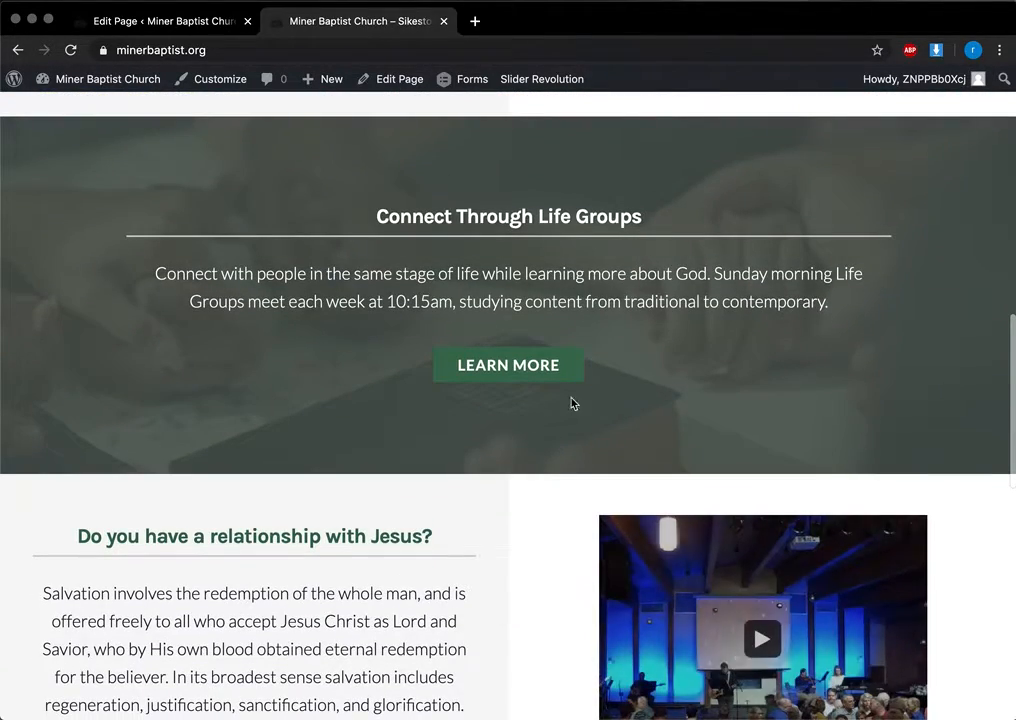
scroll(206, 654, "down", 8)
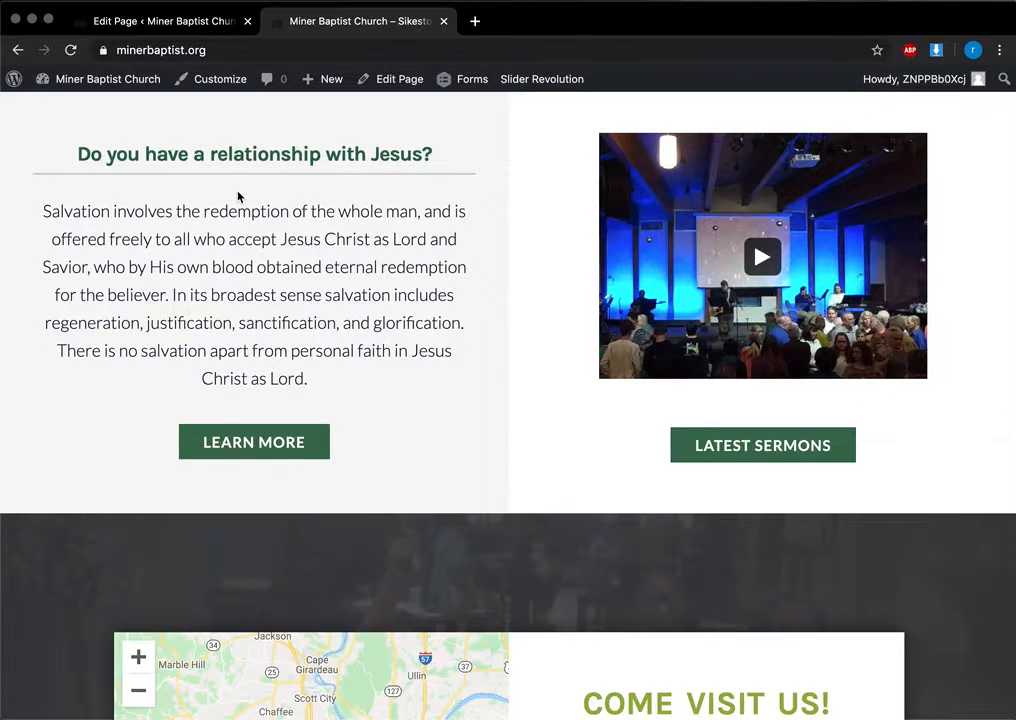
scroll(653, 414, "down", 5)
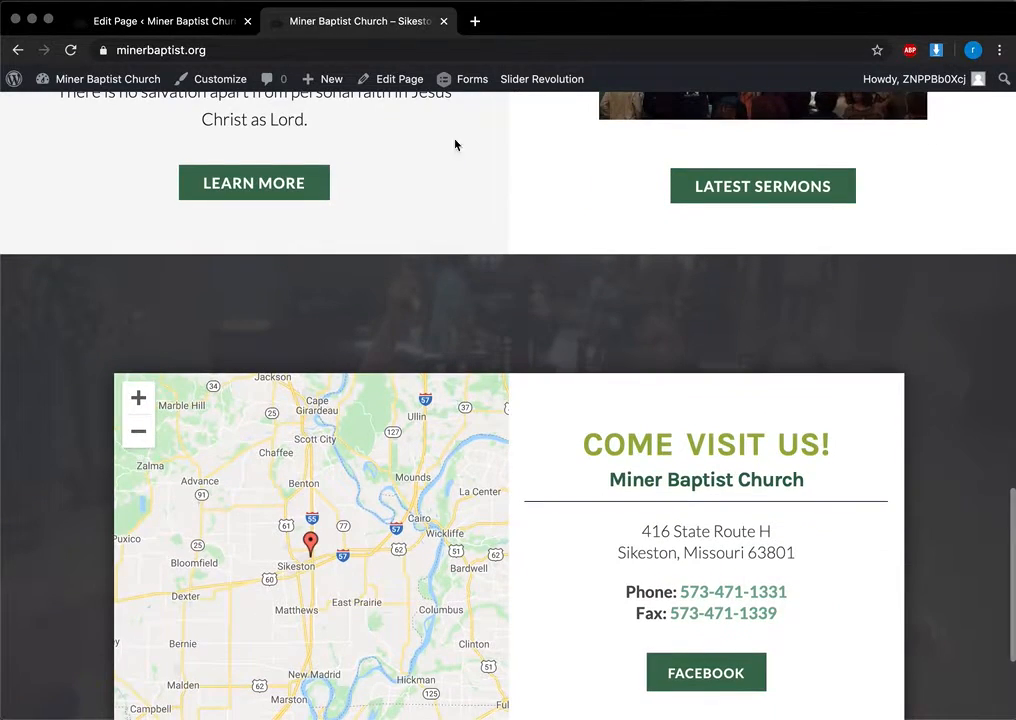
left_click(222, 22)
scroll(416, 363, "up", 15)
scroll(438, 417, "down", 8)
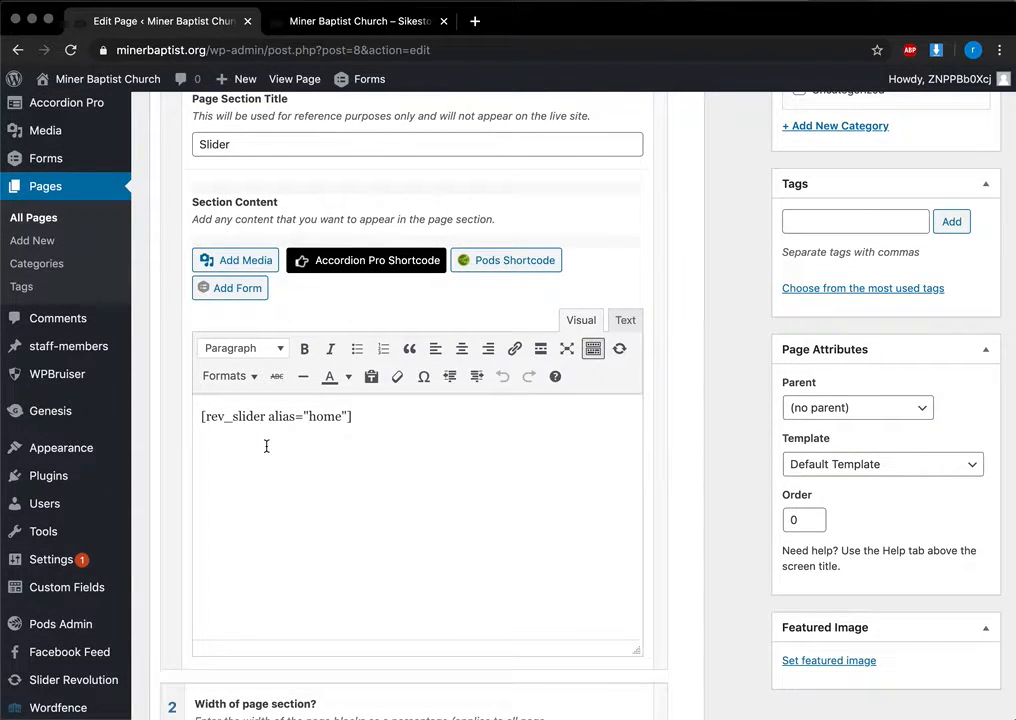
Step: Scroll the Homepage editor to the Service Times section content
scroll(68, 644, "down", 5)
mouse_move(76, 614)
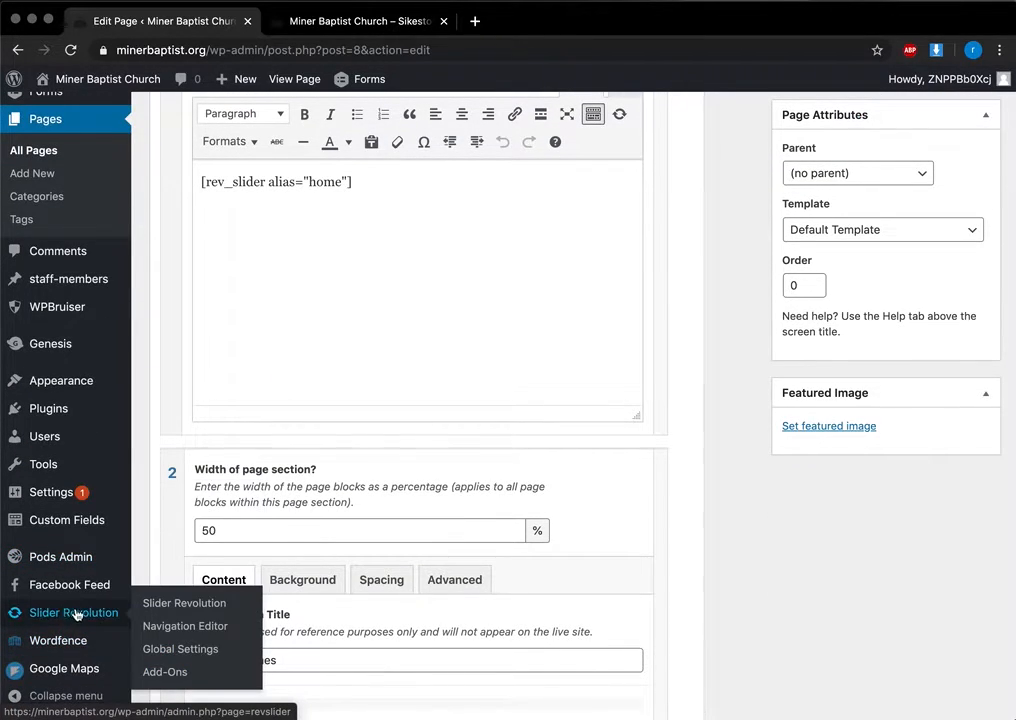
scroll(203, 292, "up", 3)
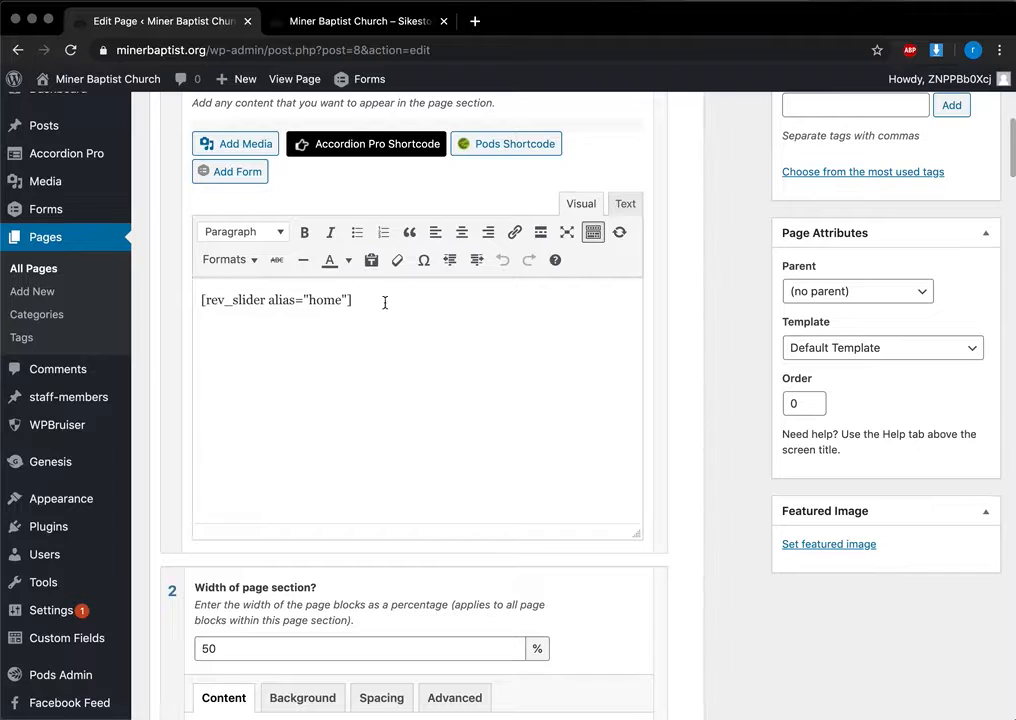
scroll(267, 445, "down", 10)
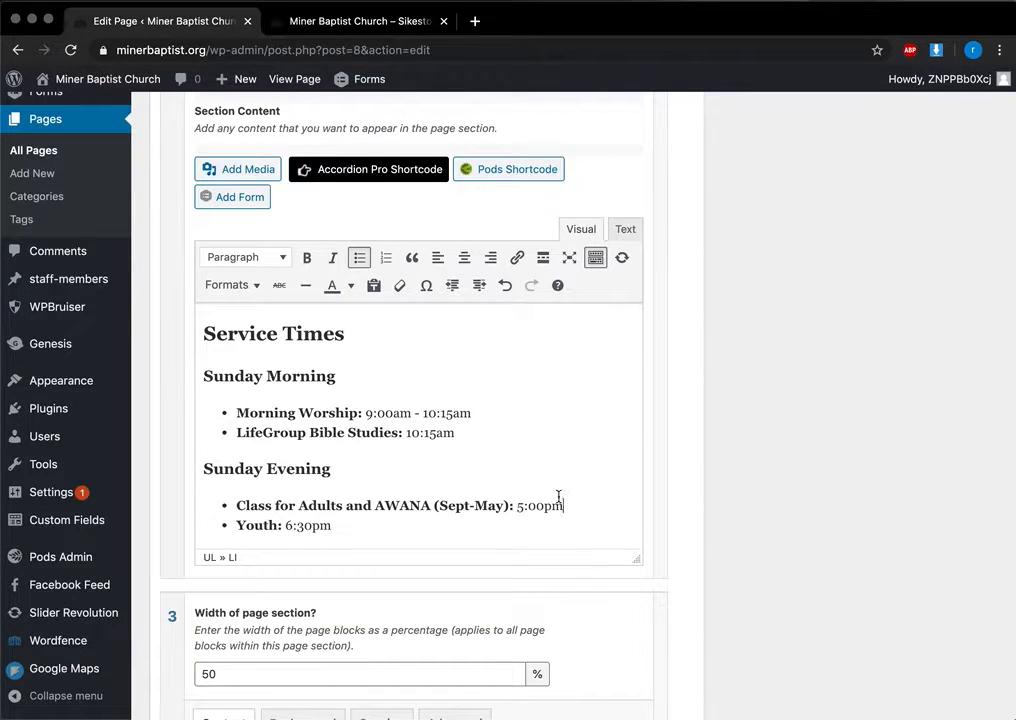
scroll(462, 458, "down", 3)
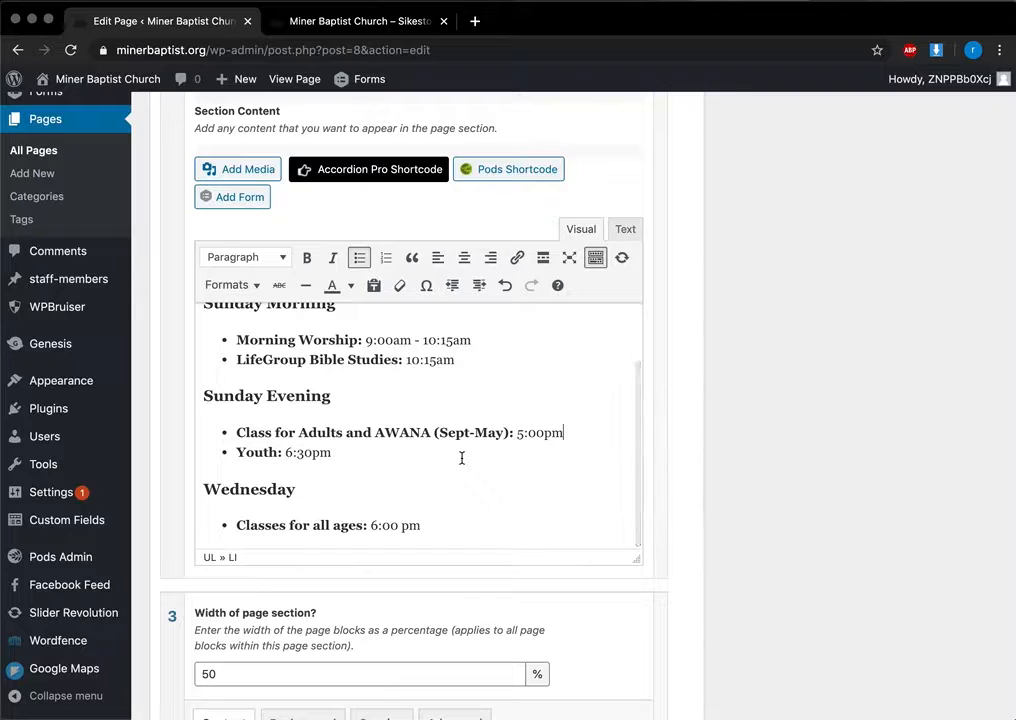
scroll(462, 458, "up", 3)
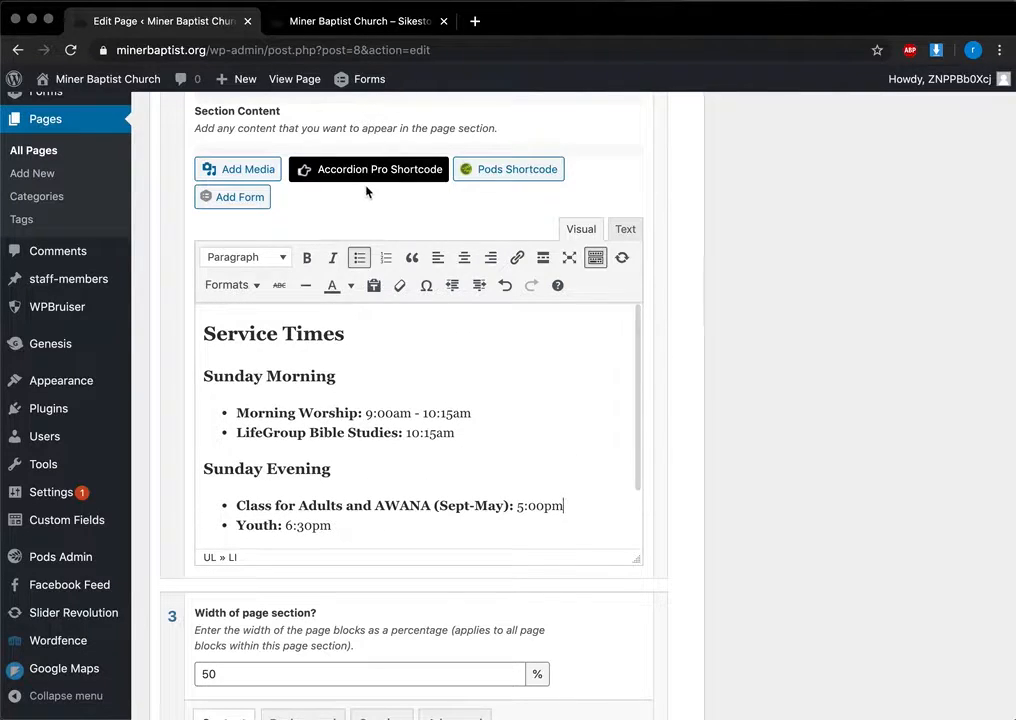
scroll(370, 225, "up", 1)
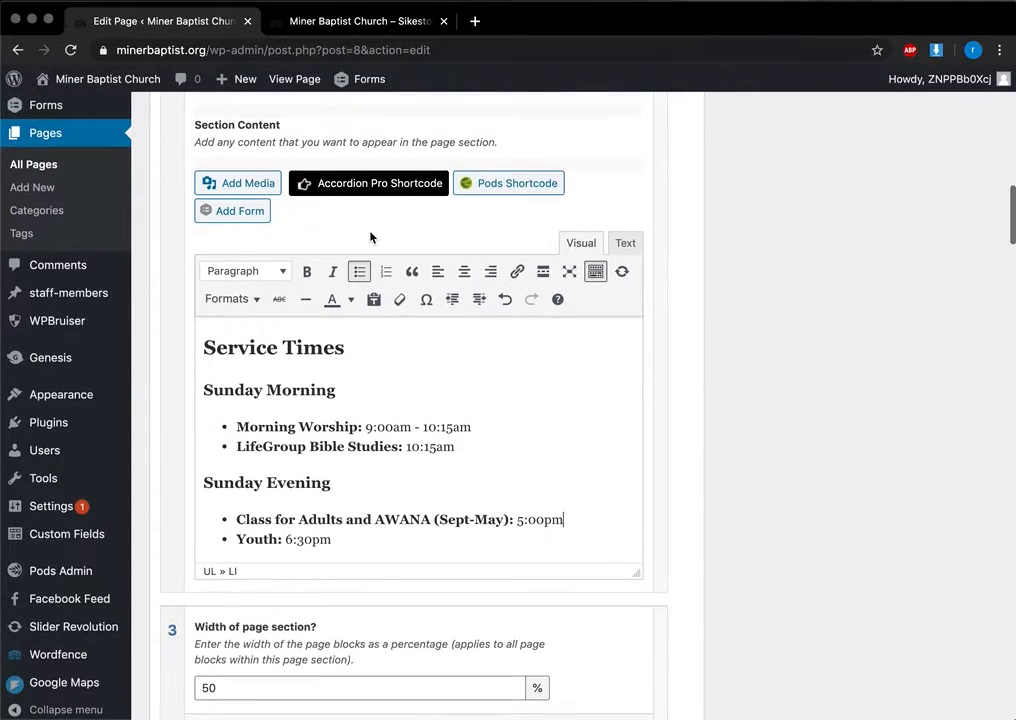
Step: Click into the Morning Worship 9:00am line, then bring the live homepage back up
left_click(291, 427)
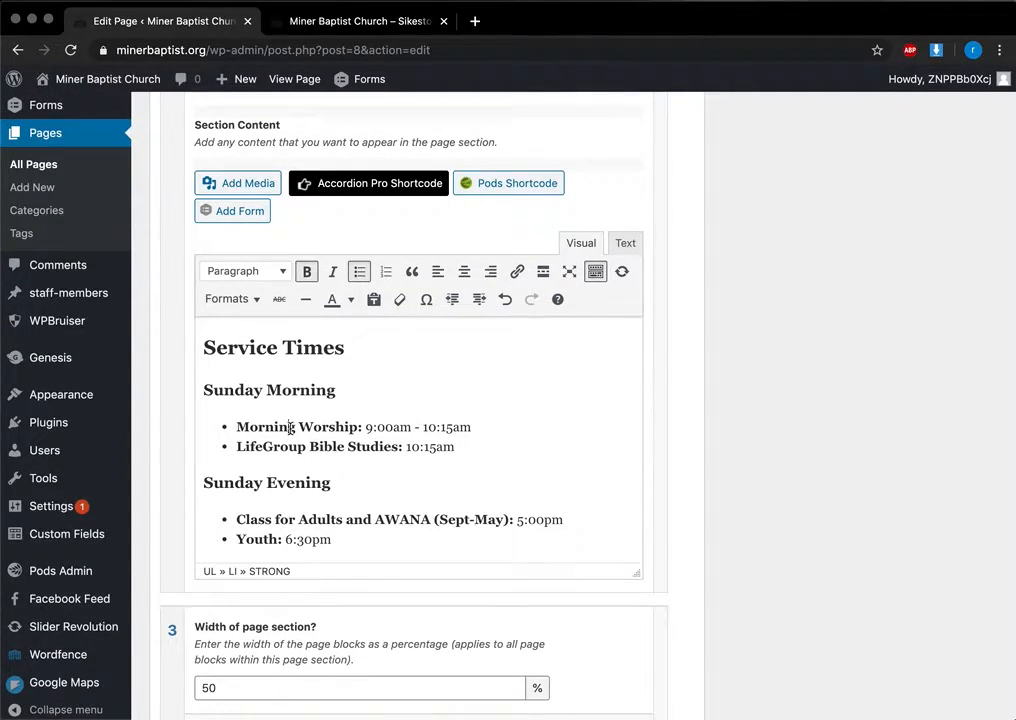
left_click(392, 428)
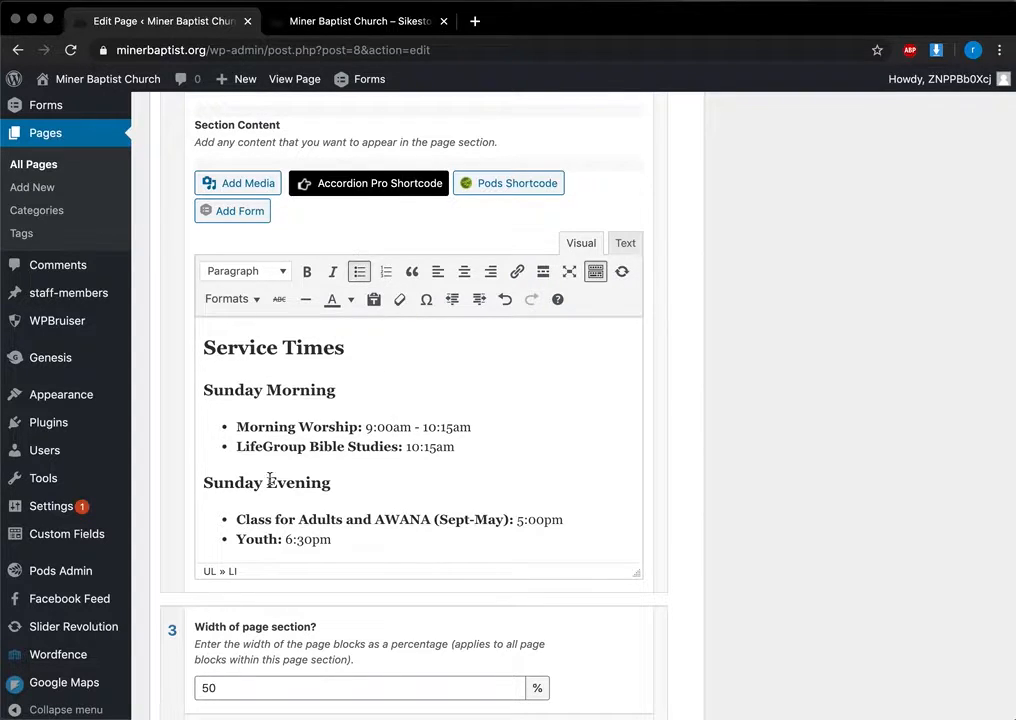
scroll(361, 444, "up", 3)
scroll(313, 190, "up", 2)
left_click(356, 26)
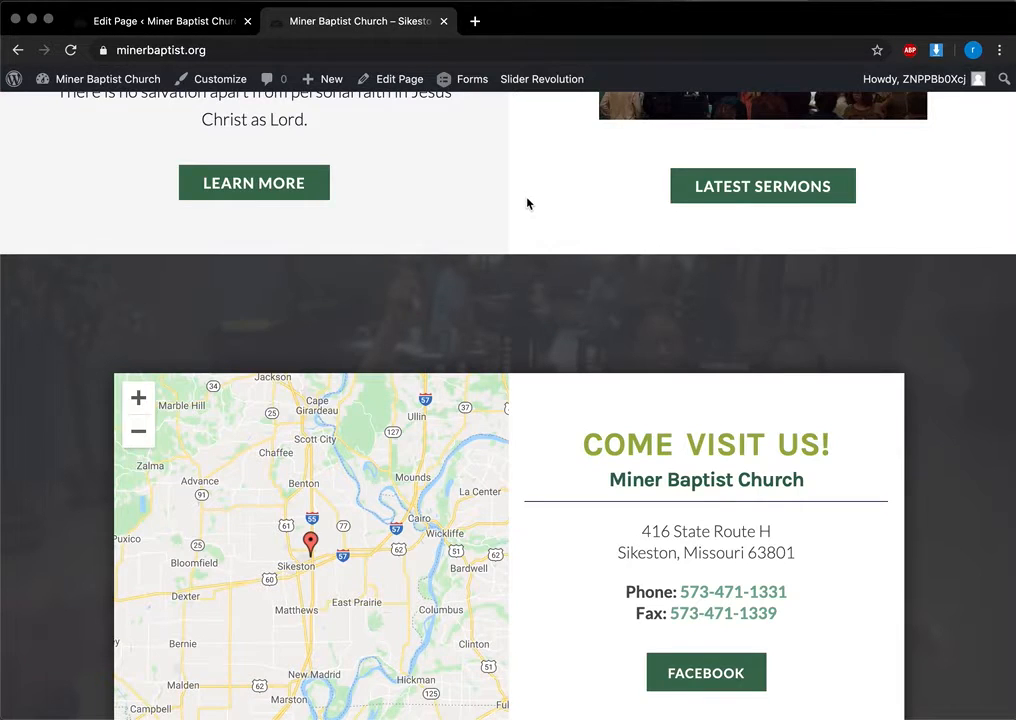
Step: Return to the Homepage editor and scroll down to section 4, Connect Through Life Groups
scroll(528, 210, "up", 12)
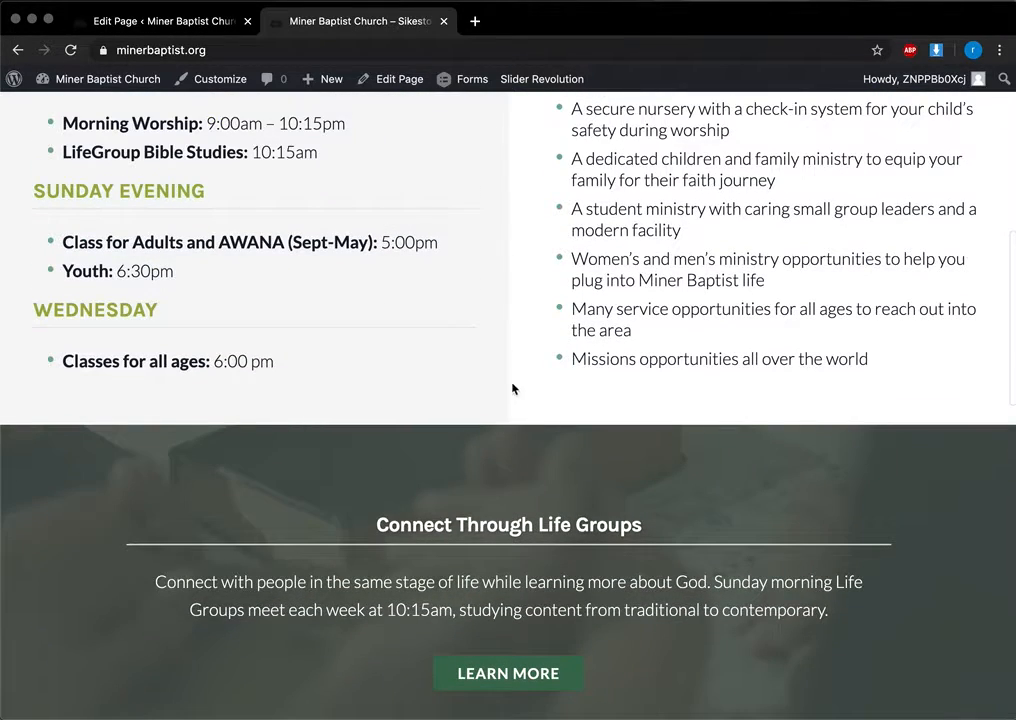
left_click(165, 21)
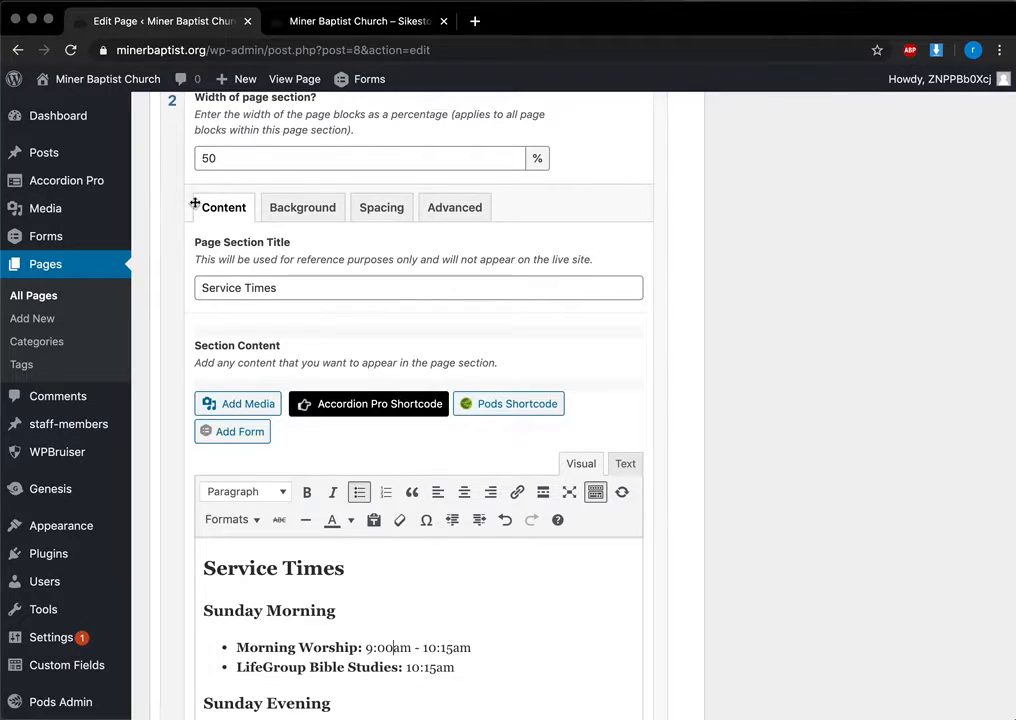
scroll(173, 196, "up", 1)
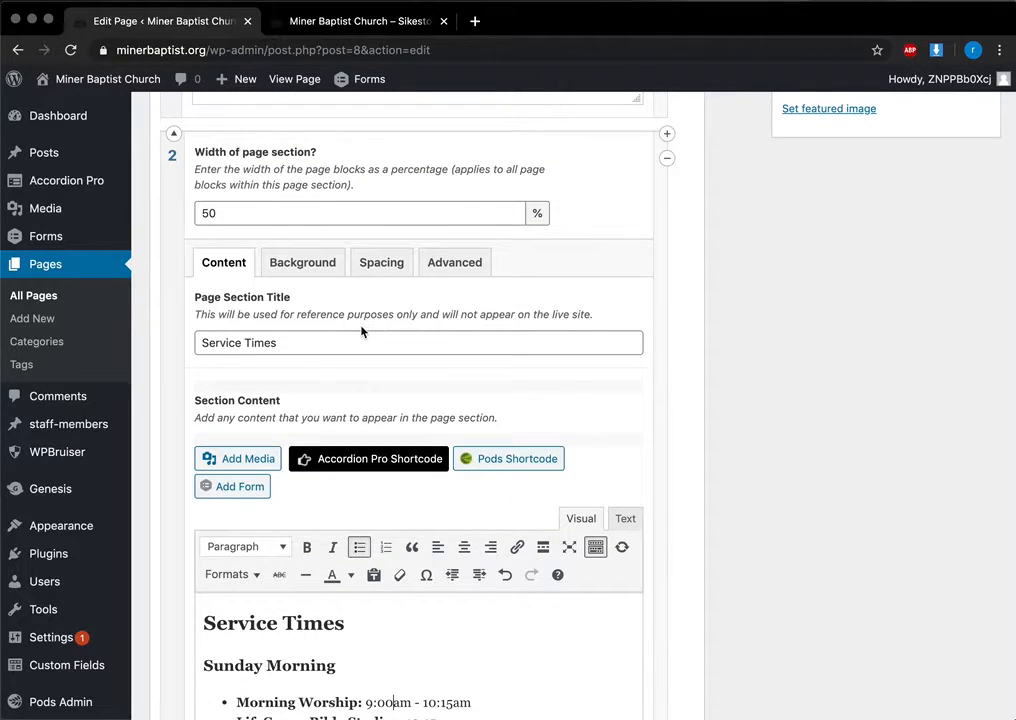
scroll(362, 331, "down", 15)
scroll(759, 387, "down", 3)
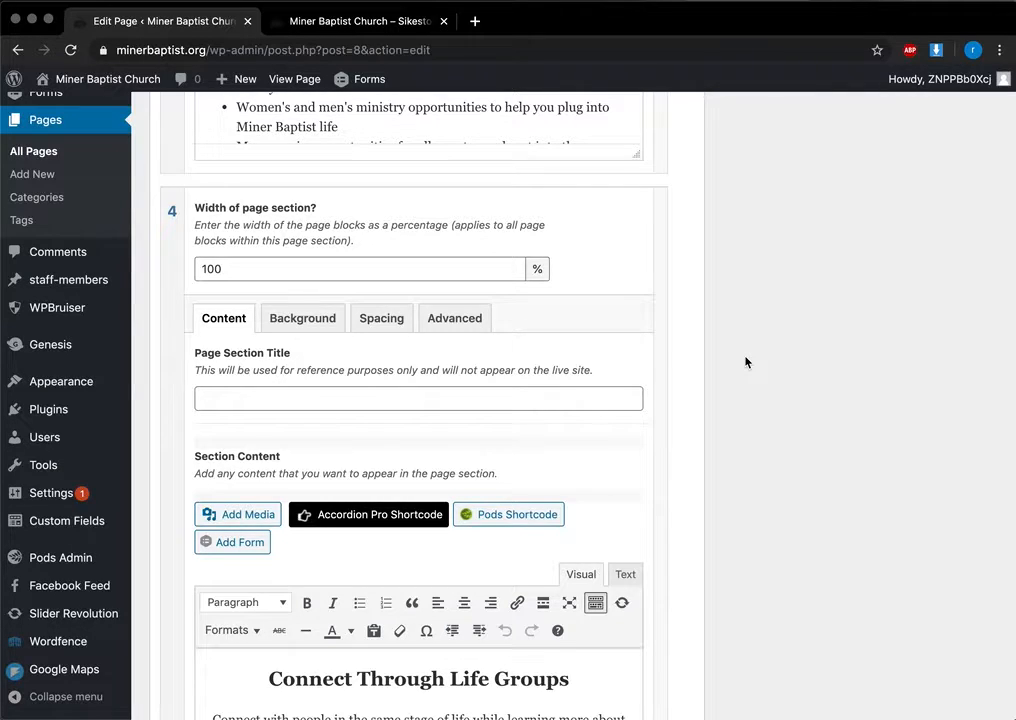
scroll(746, 360, "down", 1)
scroll(744, 356, "down", 3)
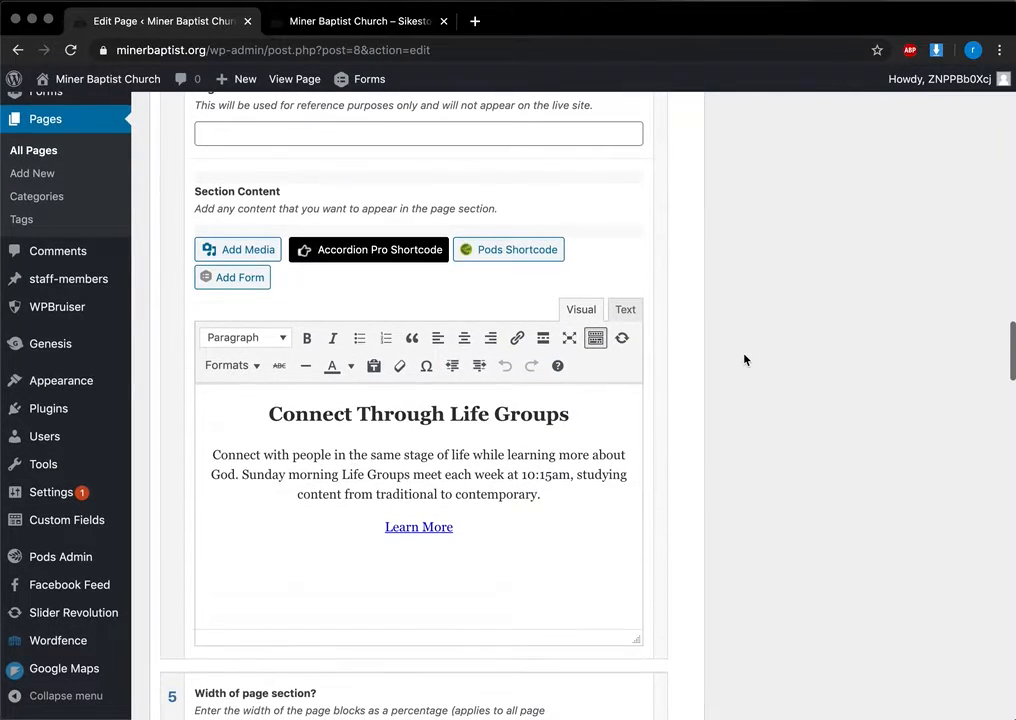
scroll(744, 356, "up", 4)
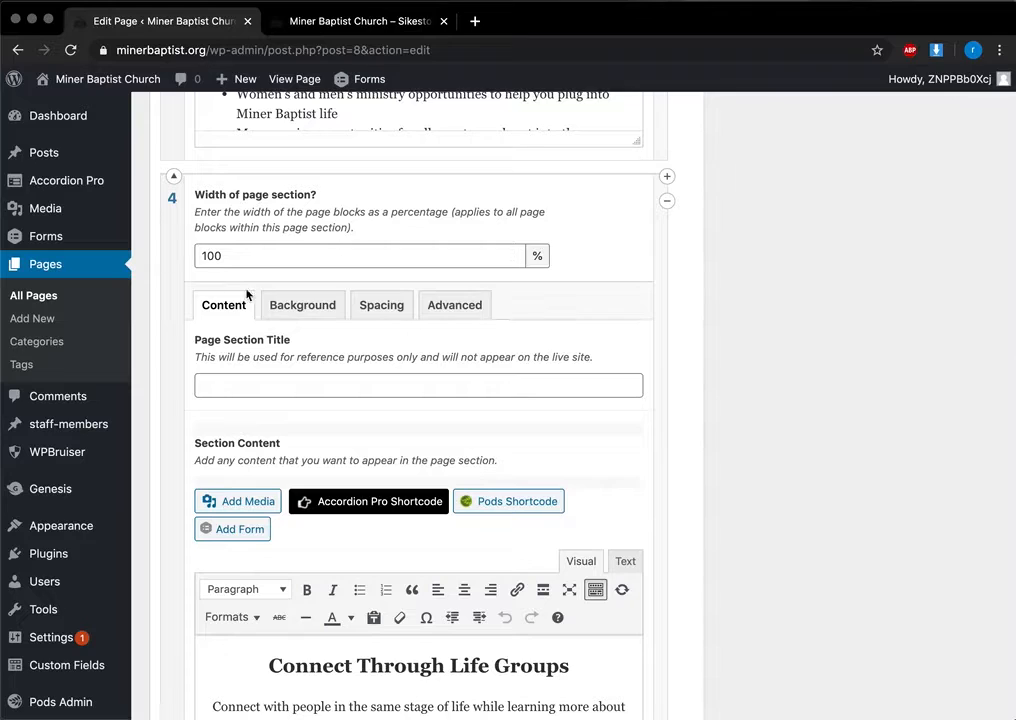
scroll(250, 305, "down", 4)
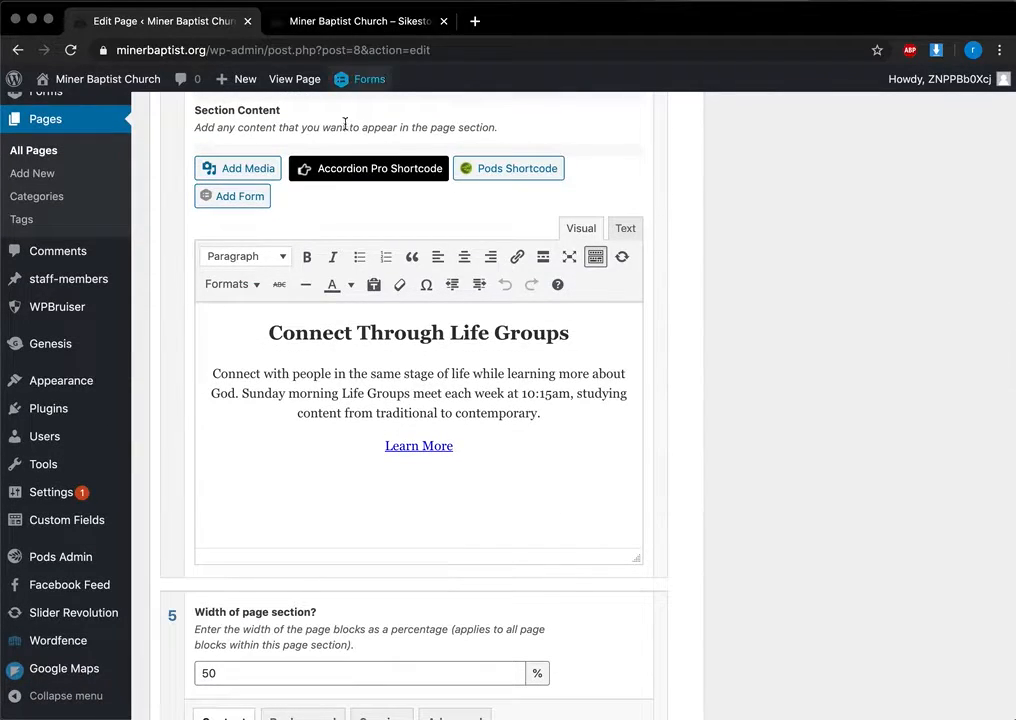
Step: Compare the live homepage against the editor, then return to the Life Groups section
left_click(316, 28)
scroll(420, 449, "up", 2)
scroll(420, 449, "down", 3)
left_click(215, 36)
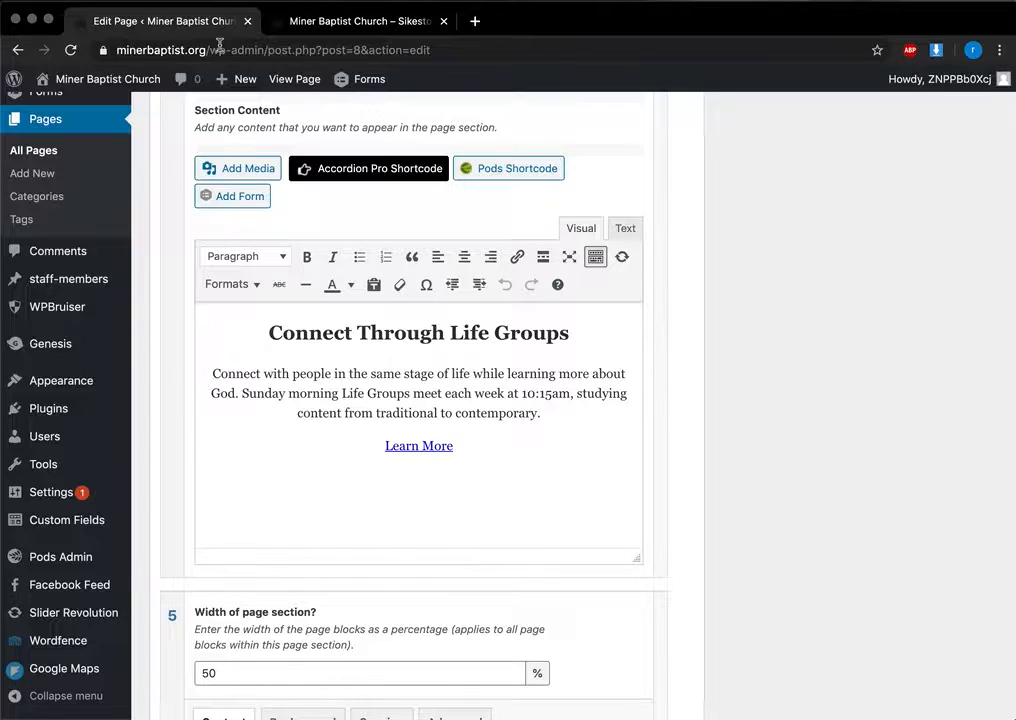
scroll(478, 366, "up", 2)
Step: Switch section 4 between its background image settings and its content settings
left_click(268, 132)
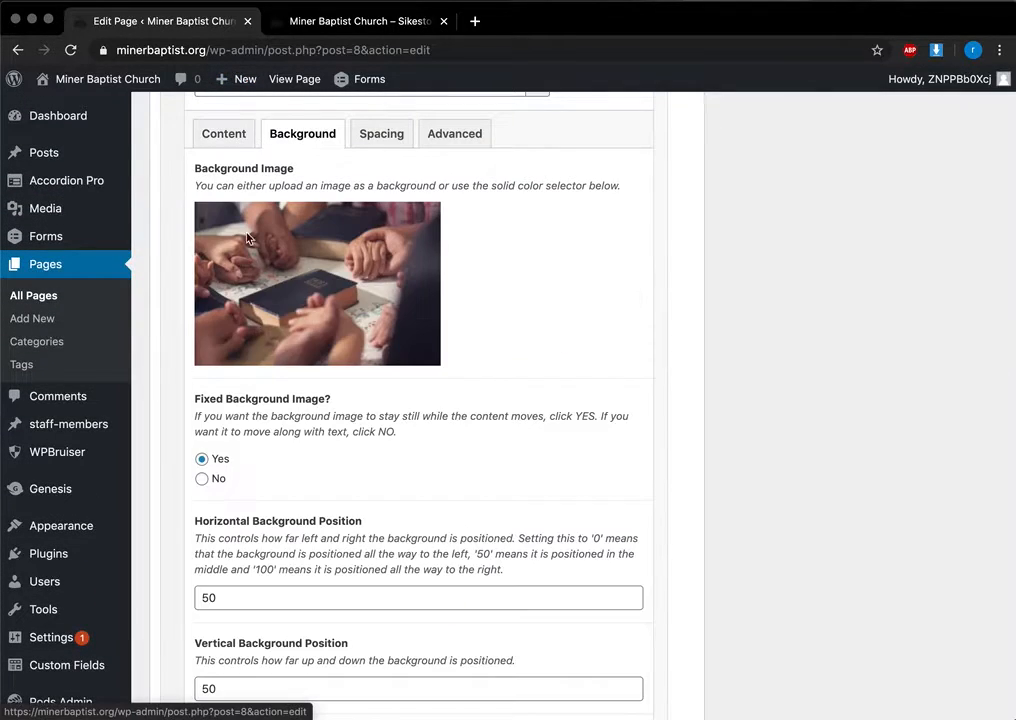
scroll(270, 131, "up", 8)
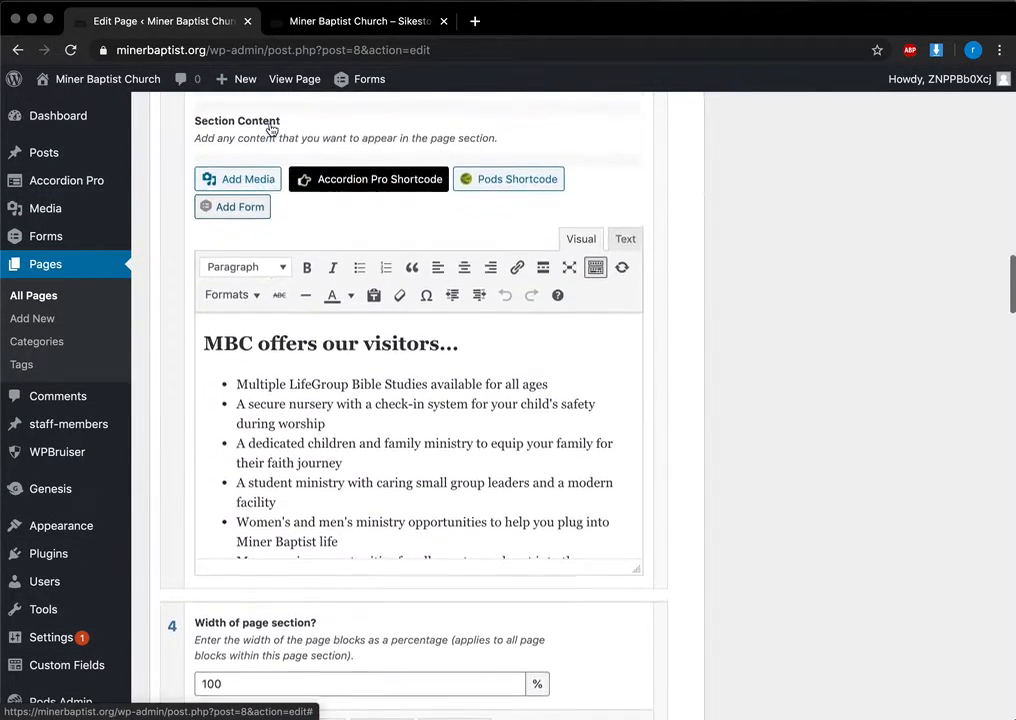
left_click(286, 192)
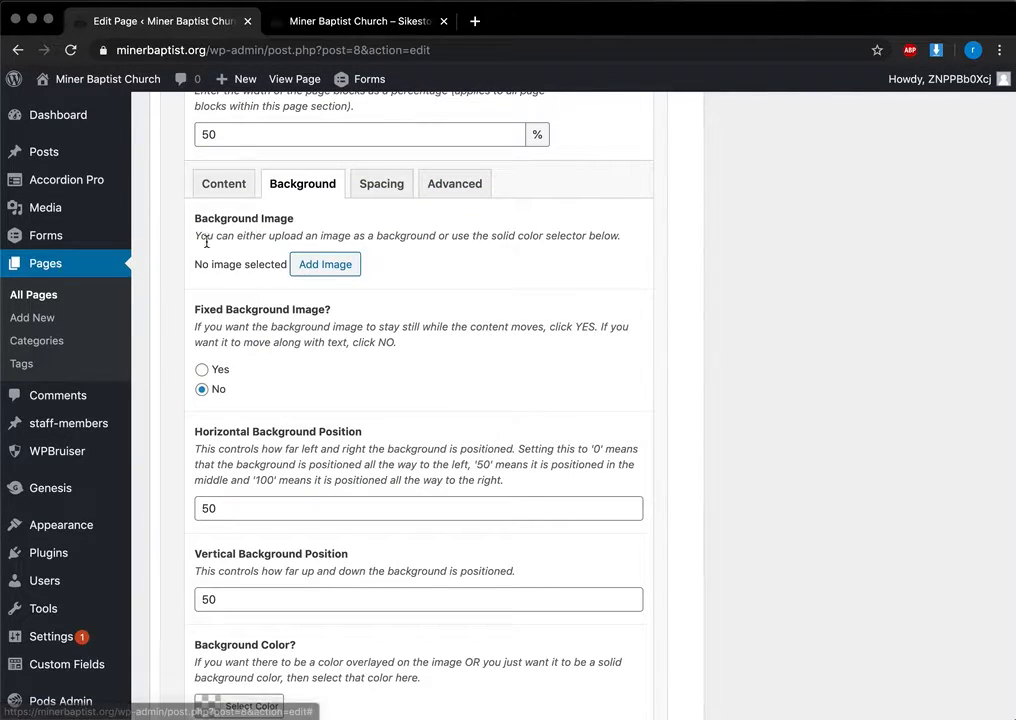
left_click(234, 193)
Step: Look over the live homepage, then come back to the Homepage editor
left_click(360, 20)
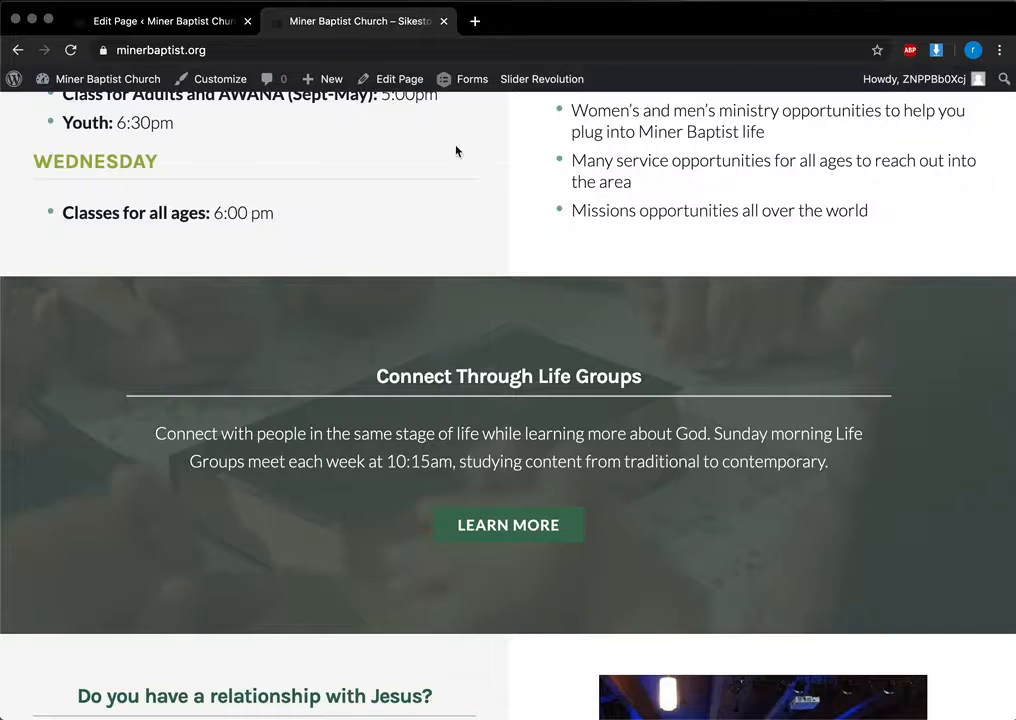
scroll(541, 240, "up", 5)
scroll(540, 485, "down", 12)
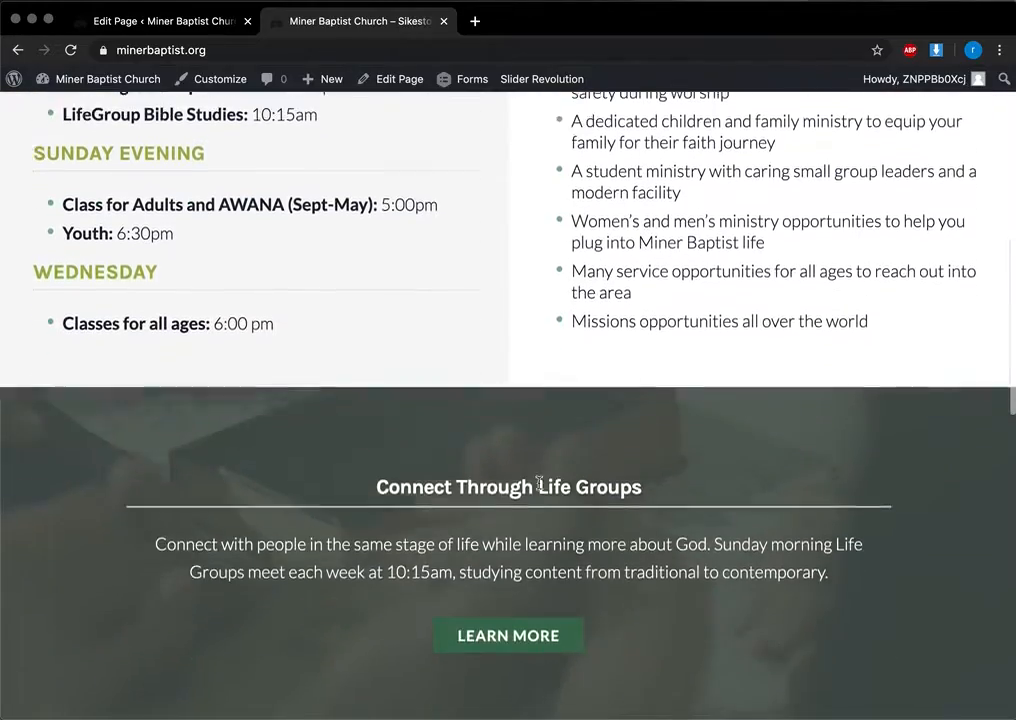
scroll(585, 417, "up", 10)
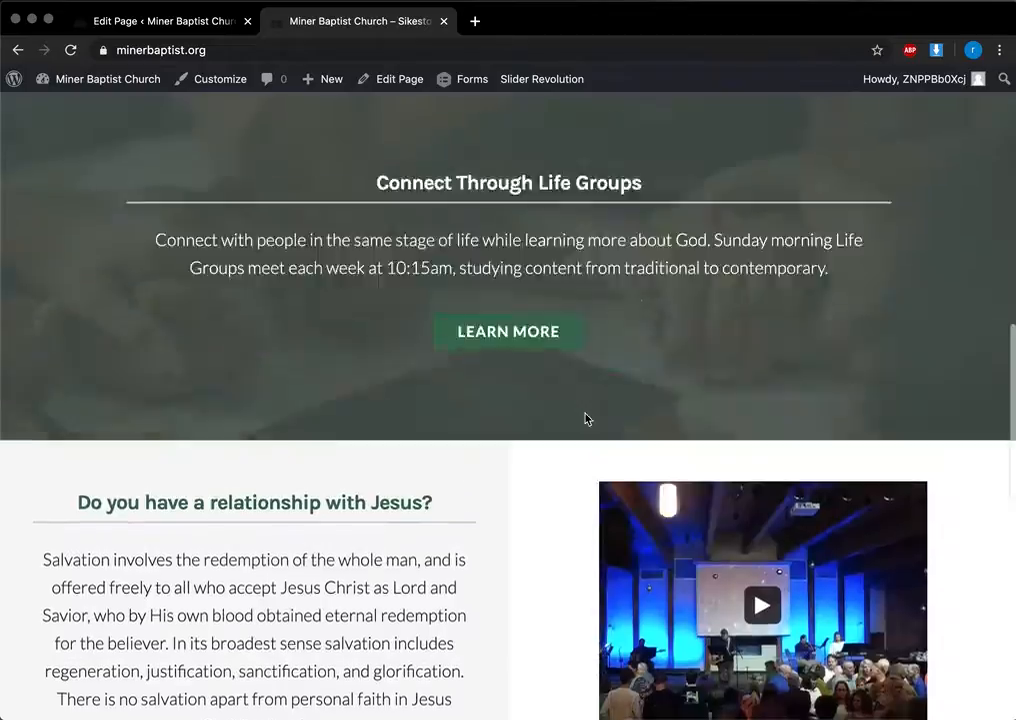
left_click(205, 24)
Step: Show section 4's content settings and scroll back to the top of the editor
scroll(499, 542, "down", 1)
scroll(500, 490, "down", 10)
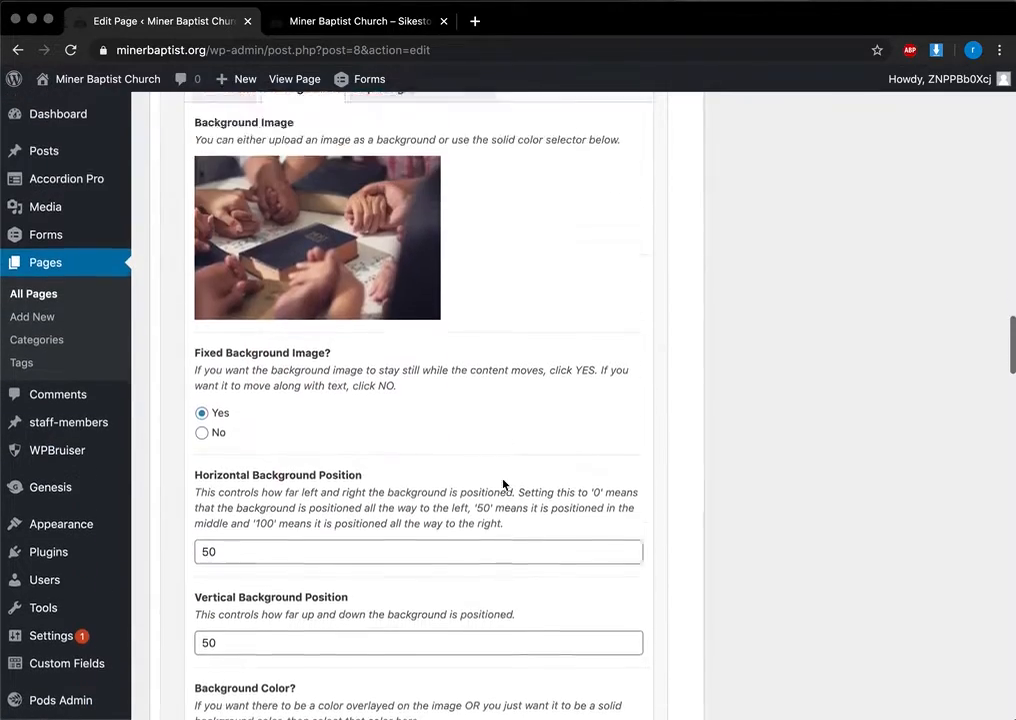
scroll(231, 355, "up", 3)
left_click(226, 312)
scroll(334, 490, "down", 12)
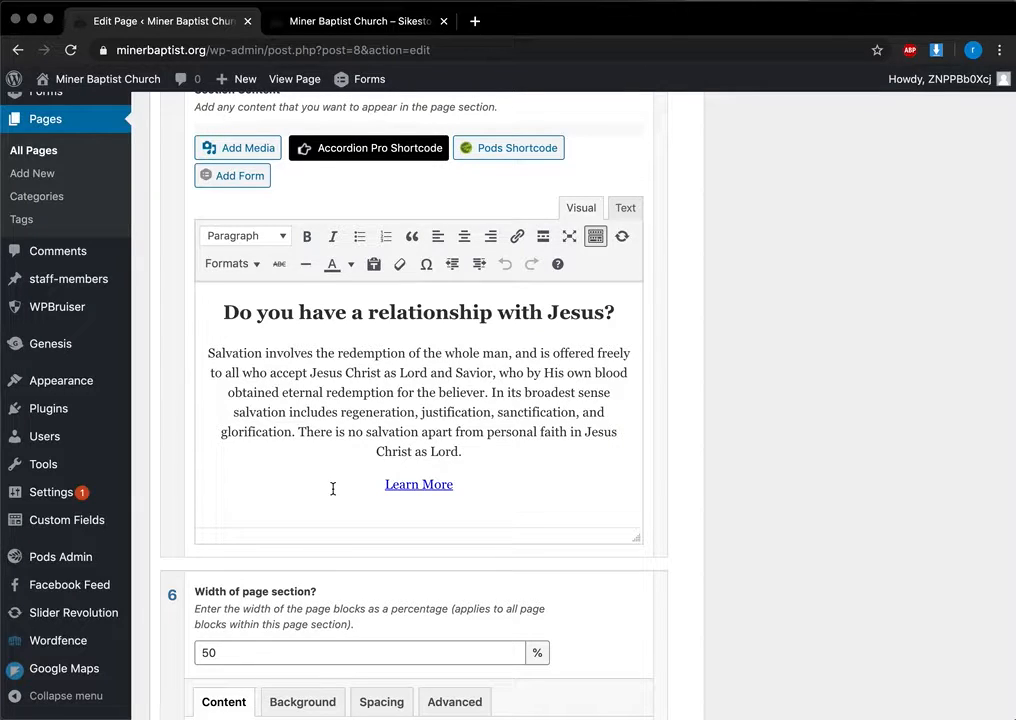
scroll(594, 358, "up", 2)
scroll(400, 300, "down", 2)
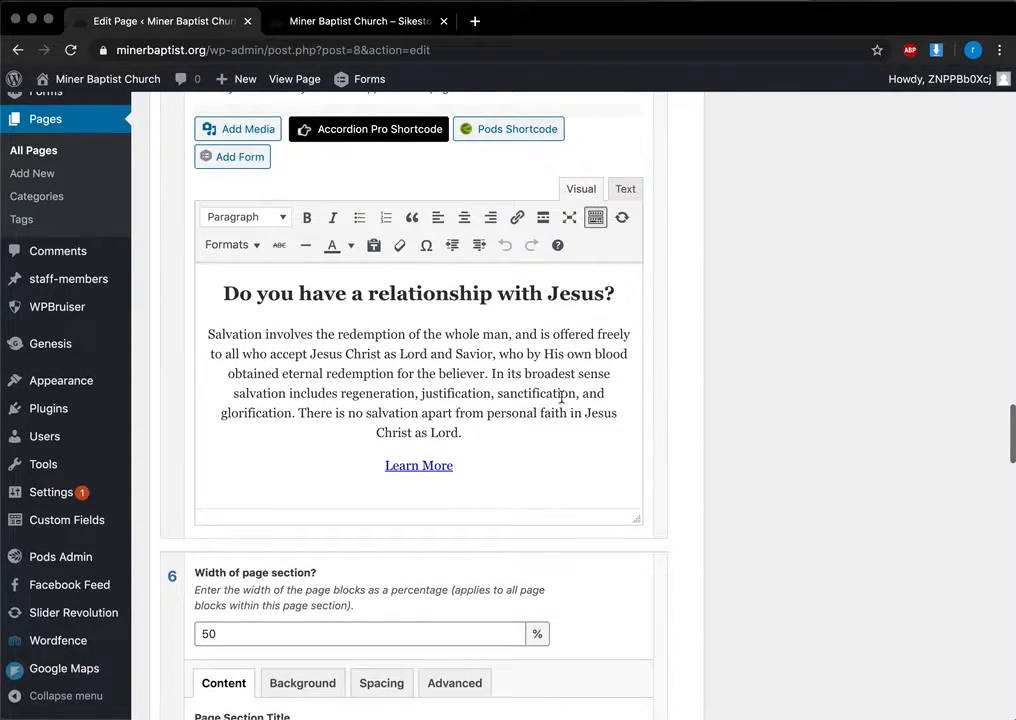
scroll(352, 208, "up", 1)
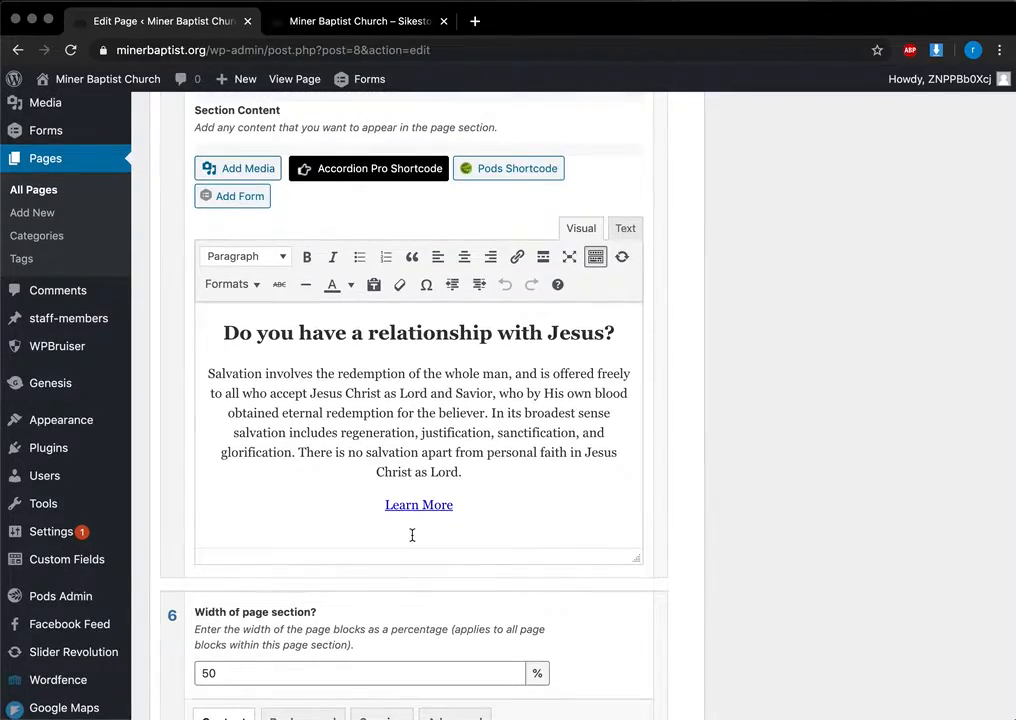
scroll(412, 535, "down", 8)
scroll(413, 537, "up", 20)
scroll(410, 566, "up", 15)
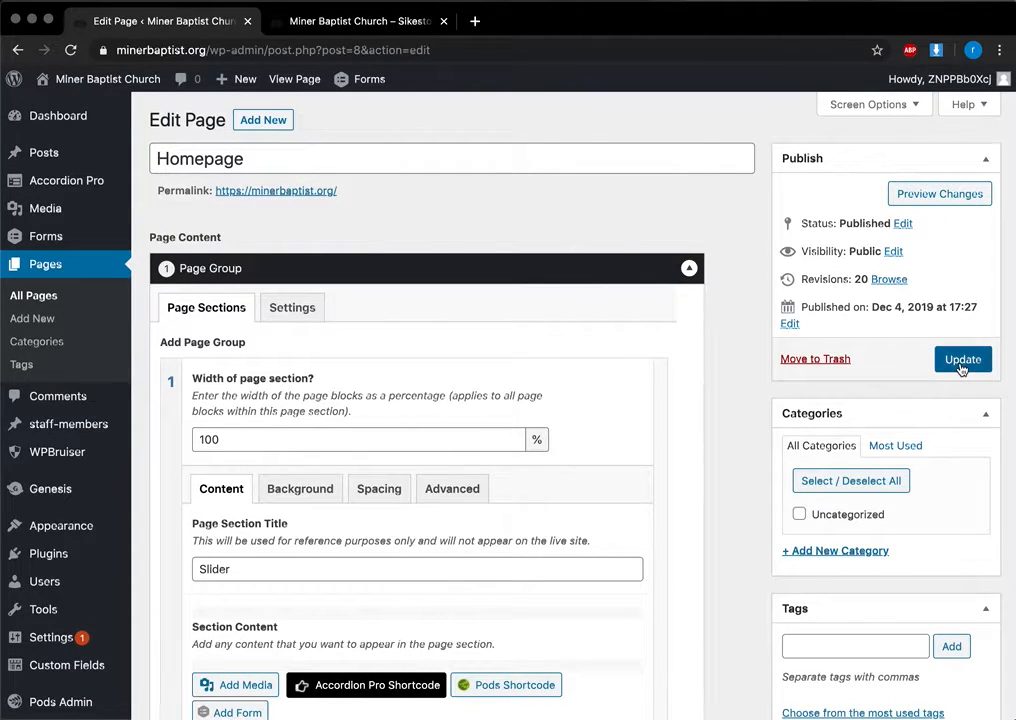
Step: Update the Homepage to revision 21, reload the live site to check it, and return
left_click(960, 362)
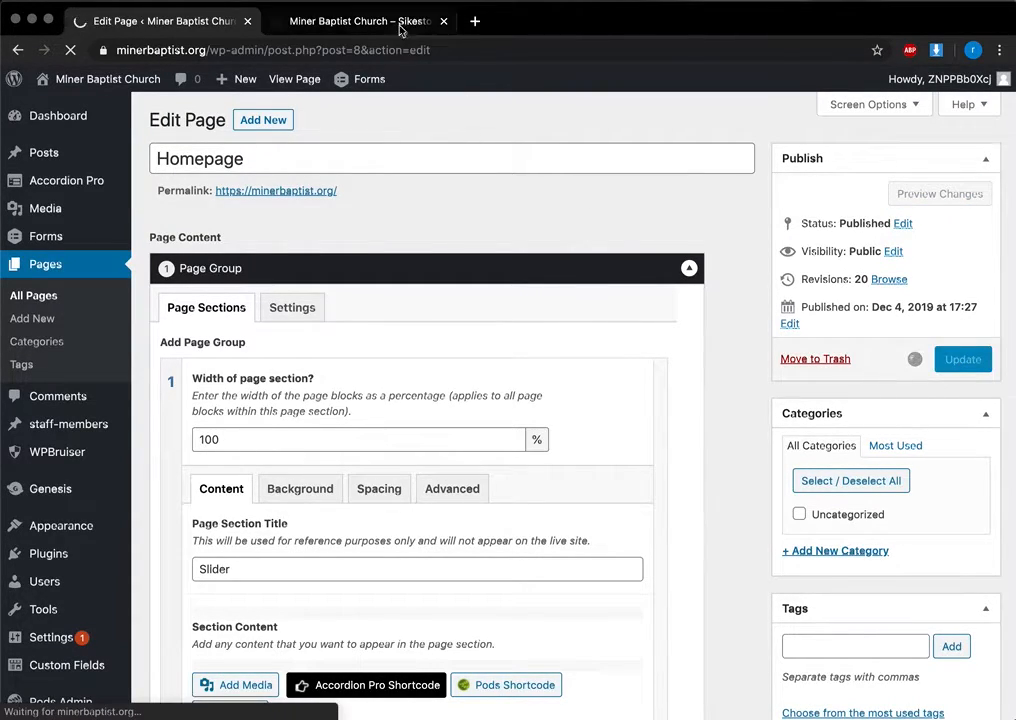
left_click(400, 22)
scroll(574, 560, "down", 3)
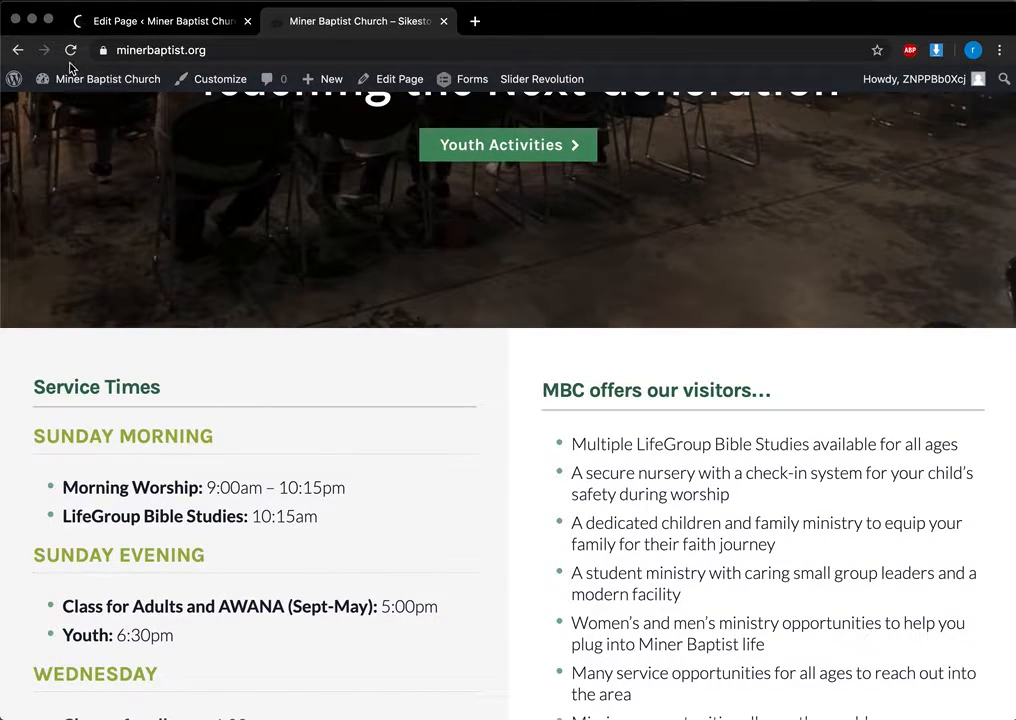
left_click(68, 55)
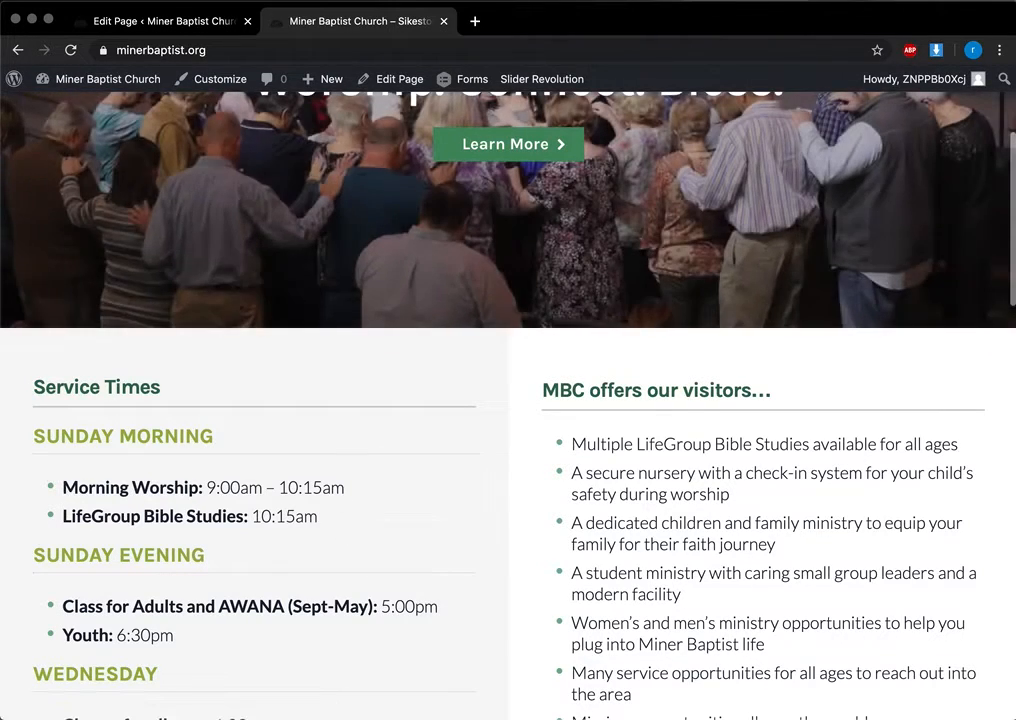
left_click(165, 24)
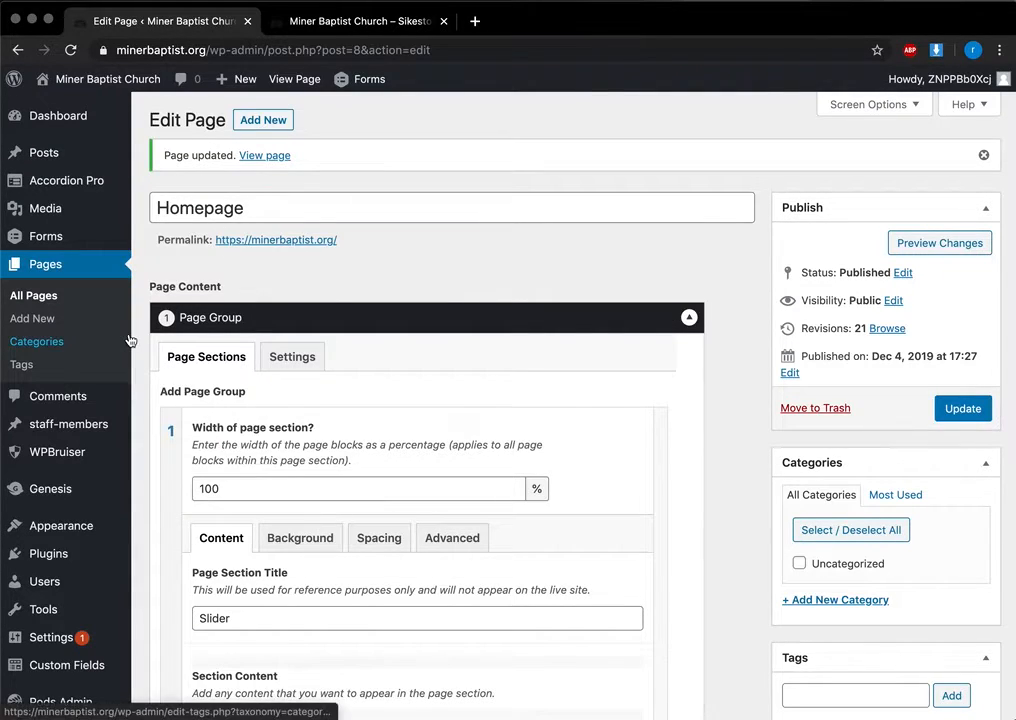
Step: Open the Our Staff page for editing from the Pages list
left_click(53, 267)
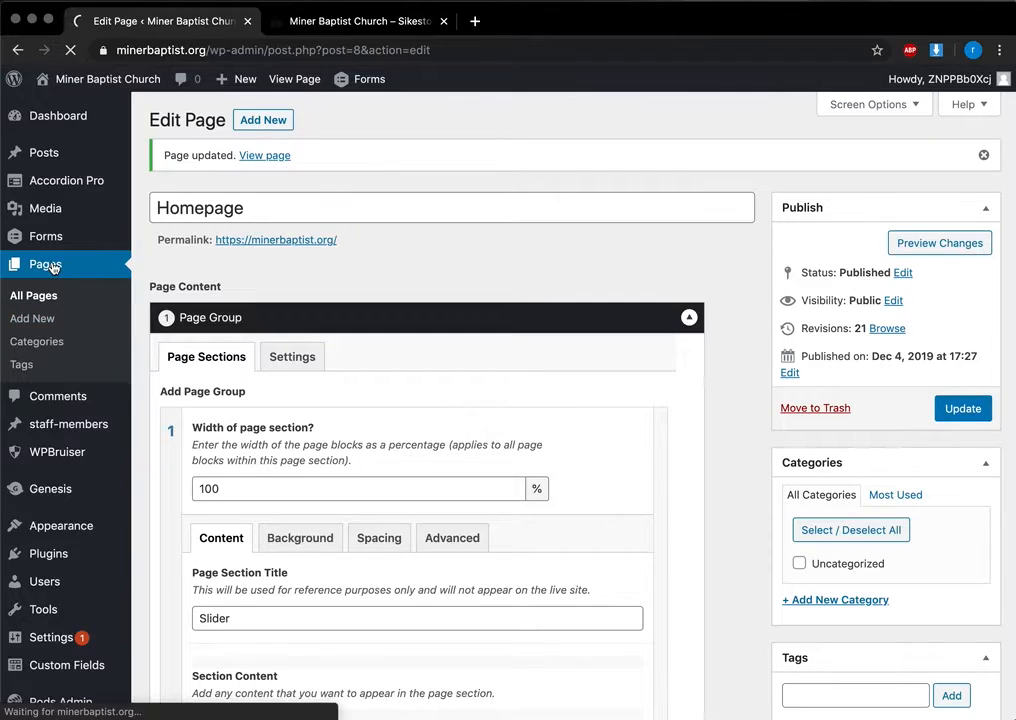
scroll(309, 527, "down", 5)
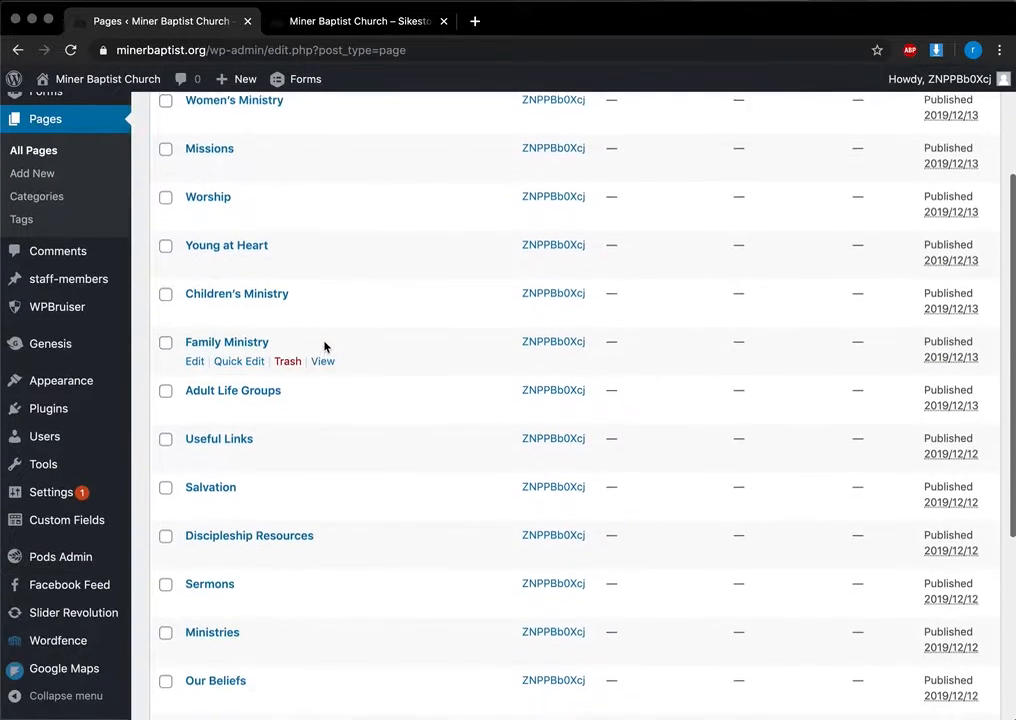
scroll(305, 295, "up", 5)
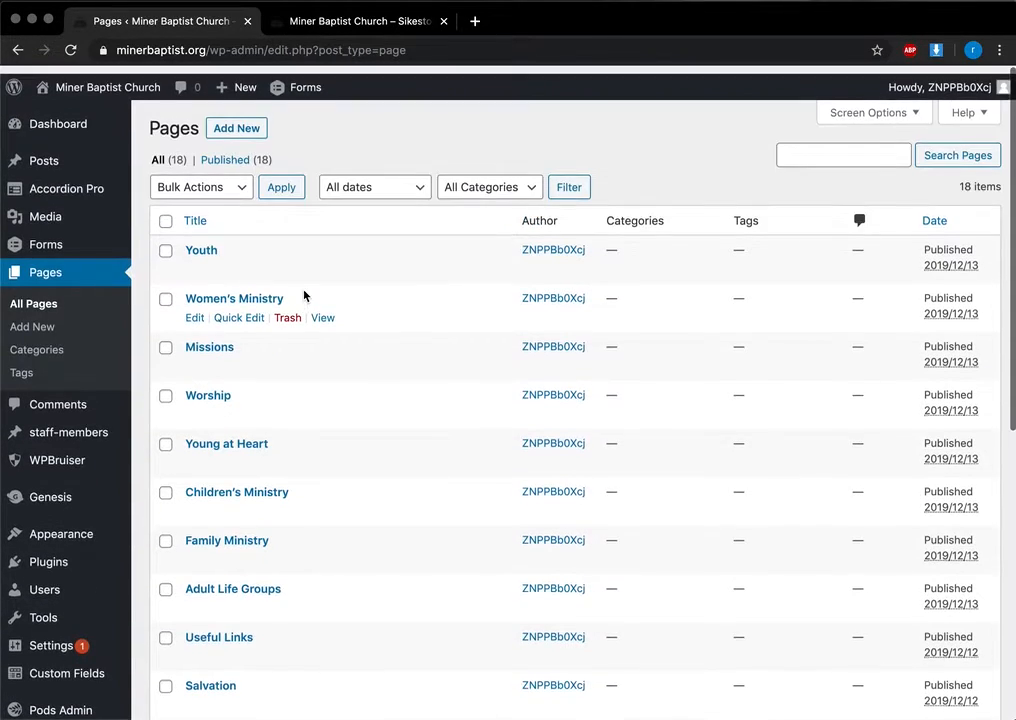
scroll(303, 305, "down", 12)
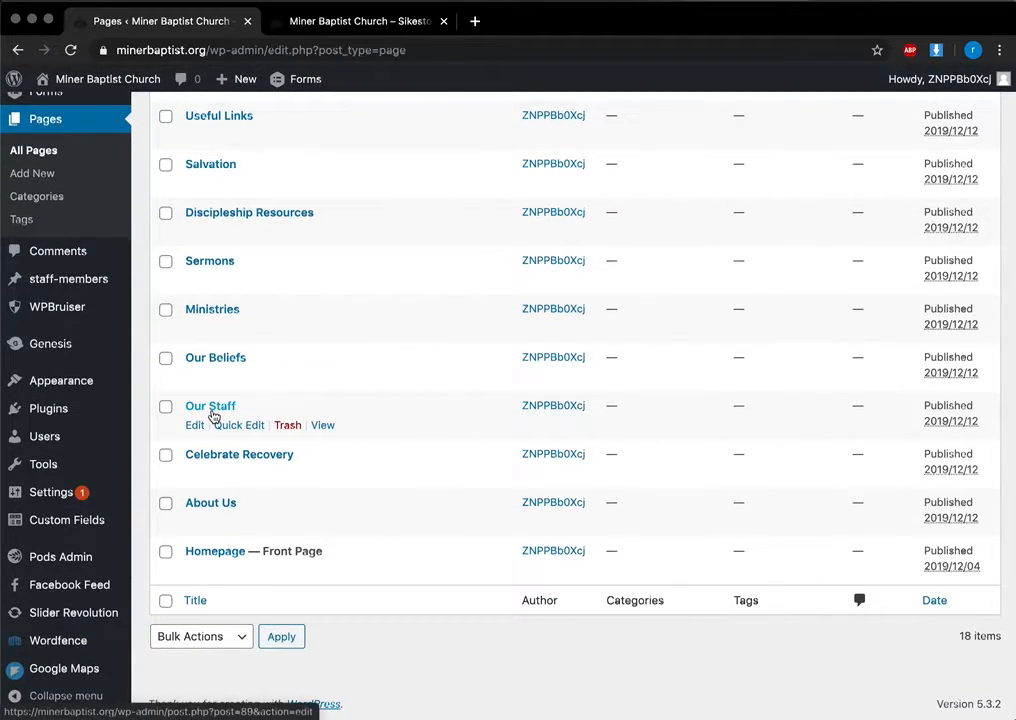
left_click(211, 411)
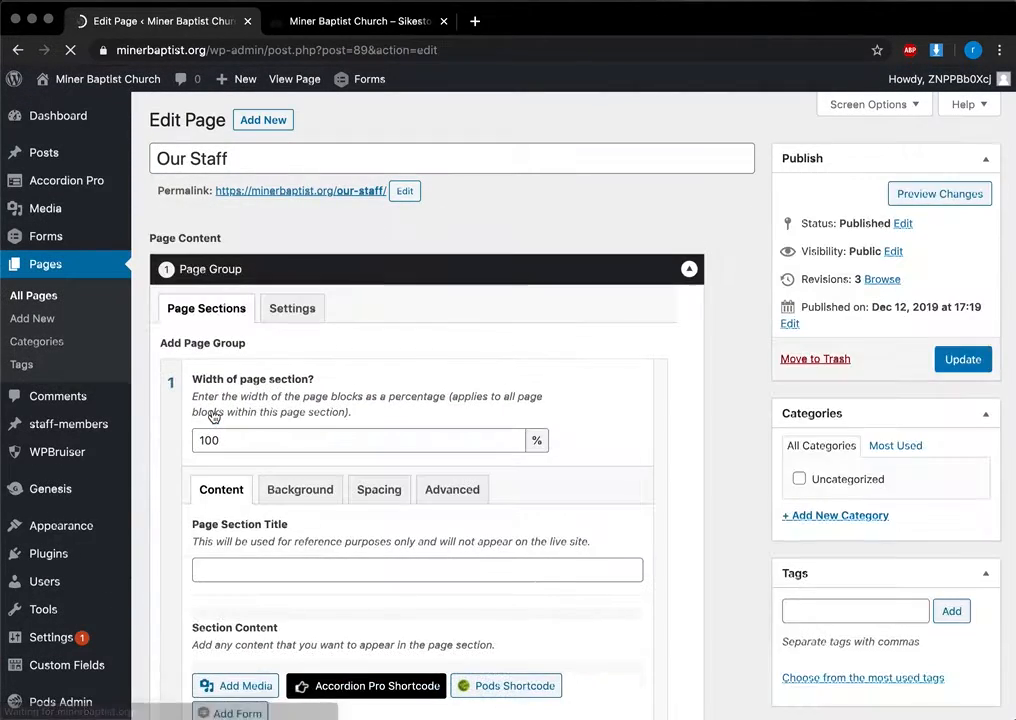
Step: Check its Section Content's Pods staff_member shortcode, then show the staff-members list
scroll(212, 417, "down", 5)
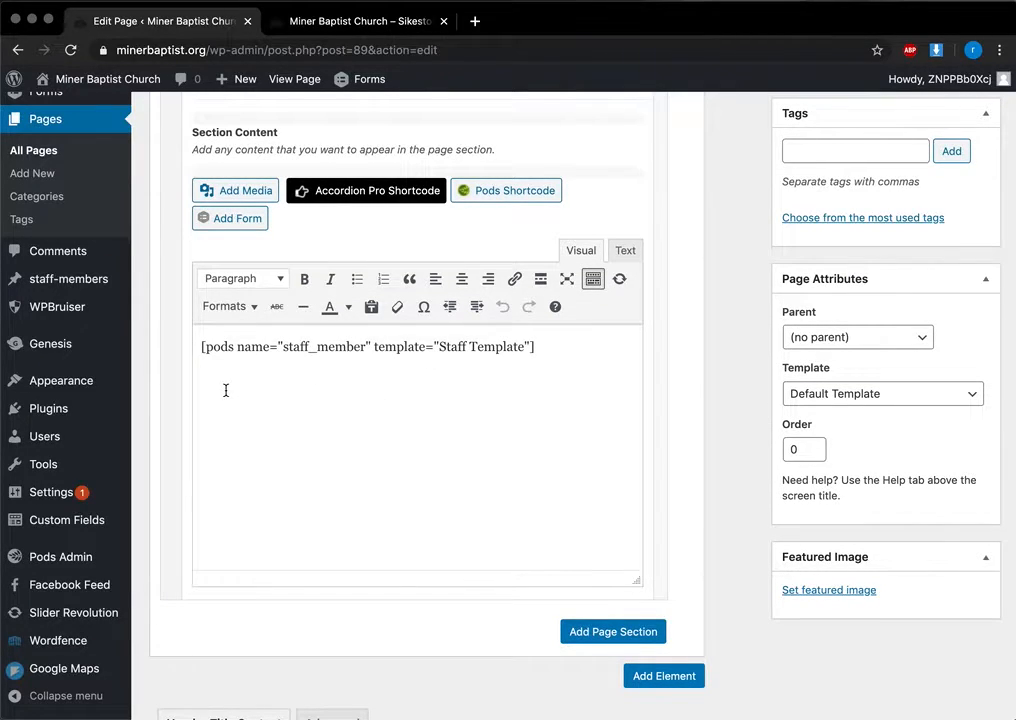
mouse_move(73, 292)
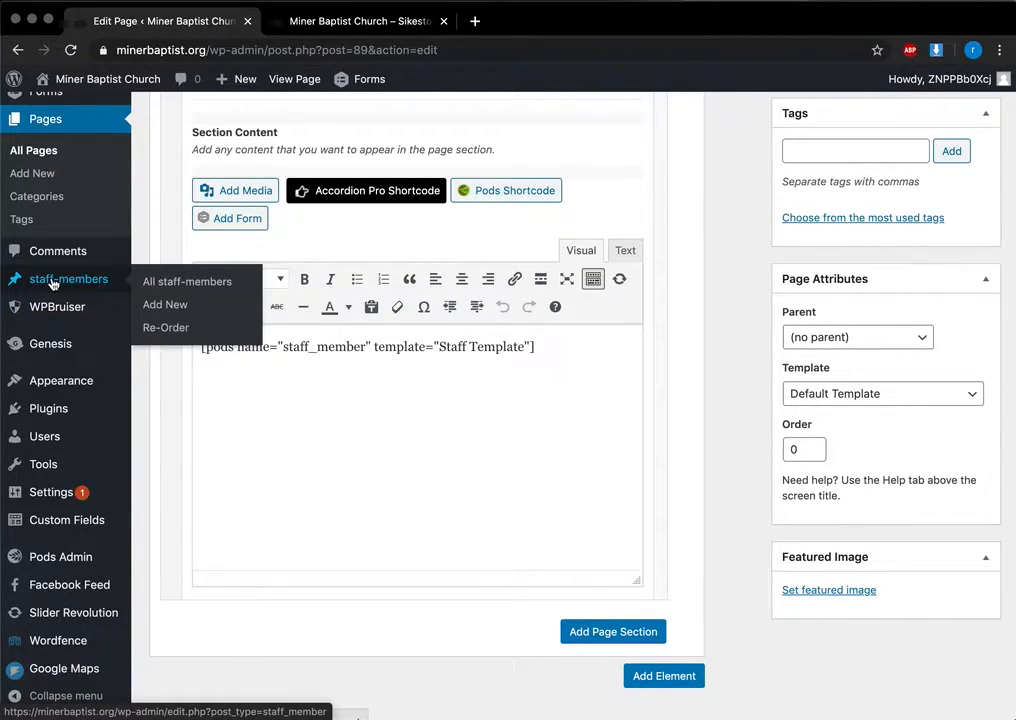
left_click(43, 282)
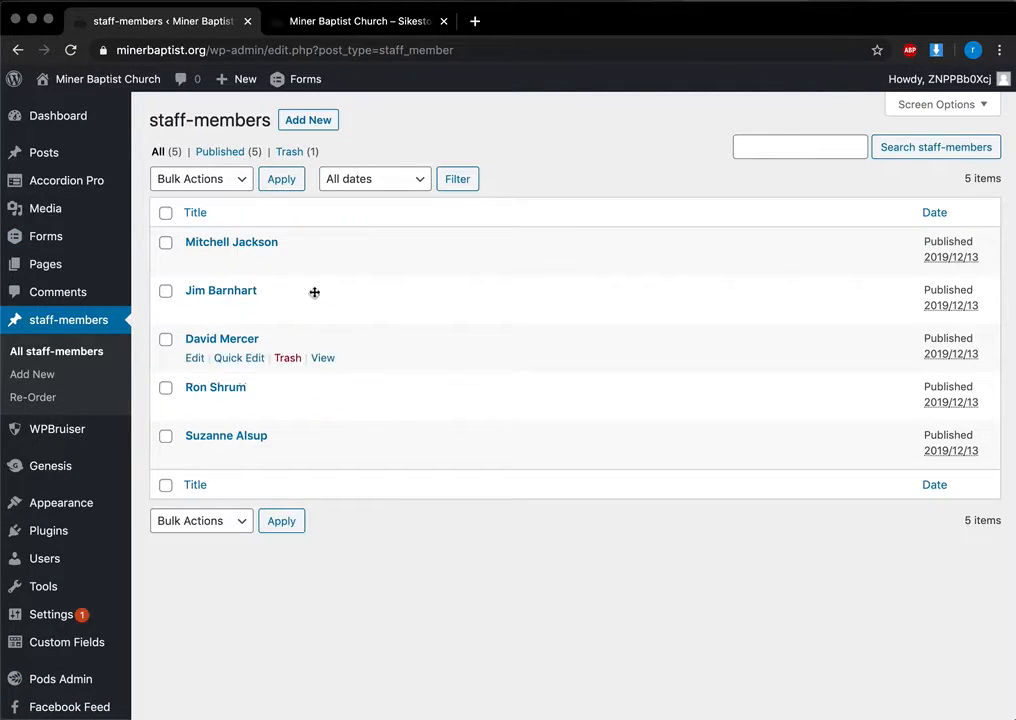
Step: Open the live site's About MBC > Our Staff page
left_click(361, 30)
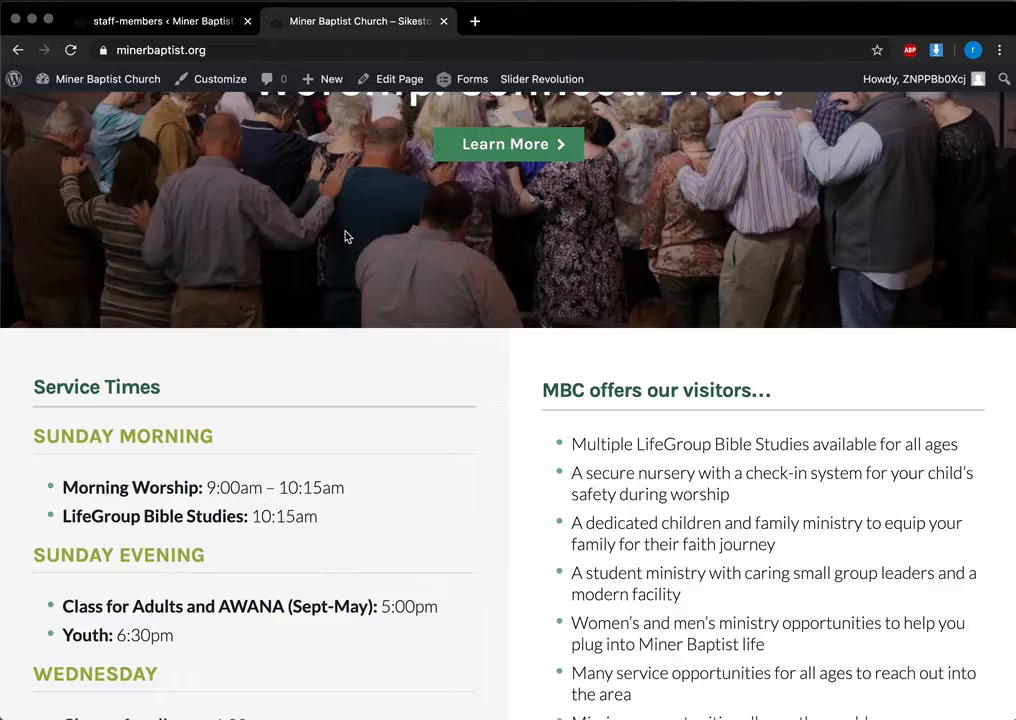
scroll(376, 323, "up", 5)
mouse_move(547, 127)
left_click(565, 214)
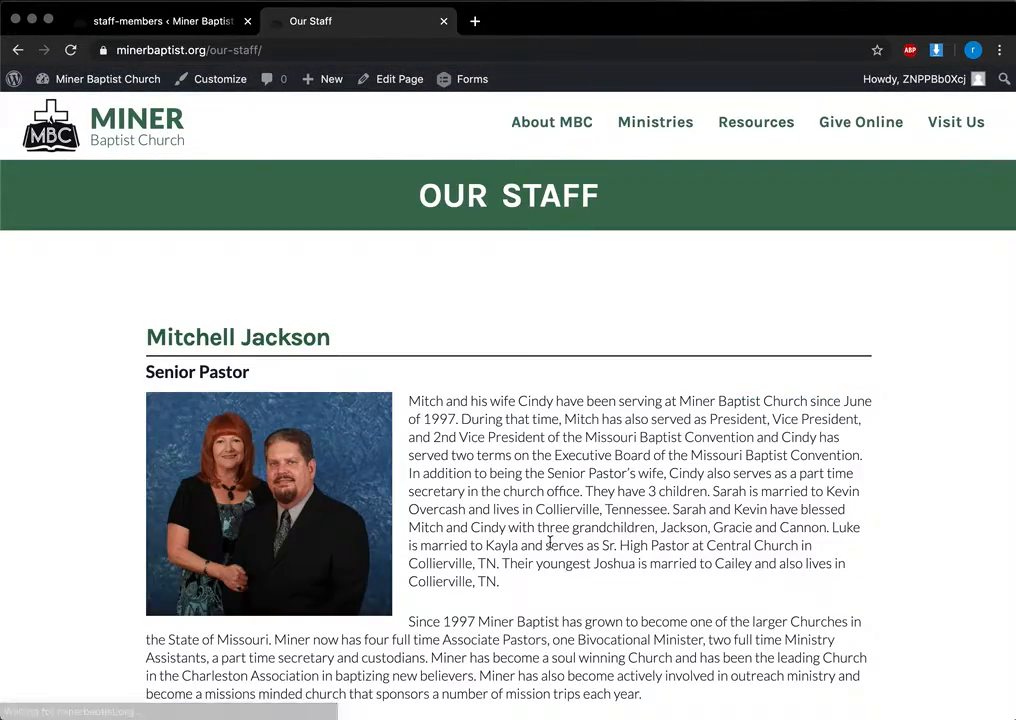
Step: Scroll through the live staff listing, then open the senior pastor's staff-member entry in the admin
scroll(549, 543, "down", 15)
scroll(551, 547, "up", 7)
scroll(550, 543, "up", 8)
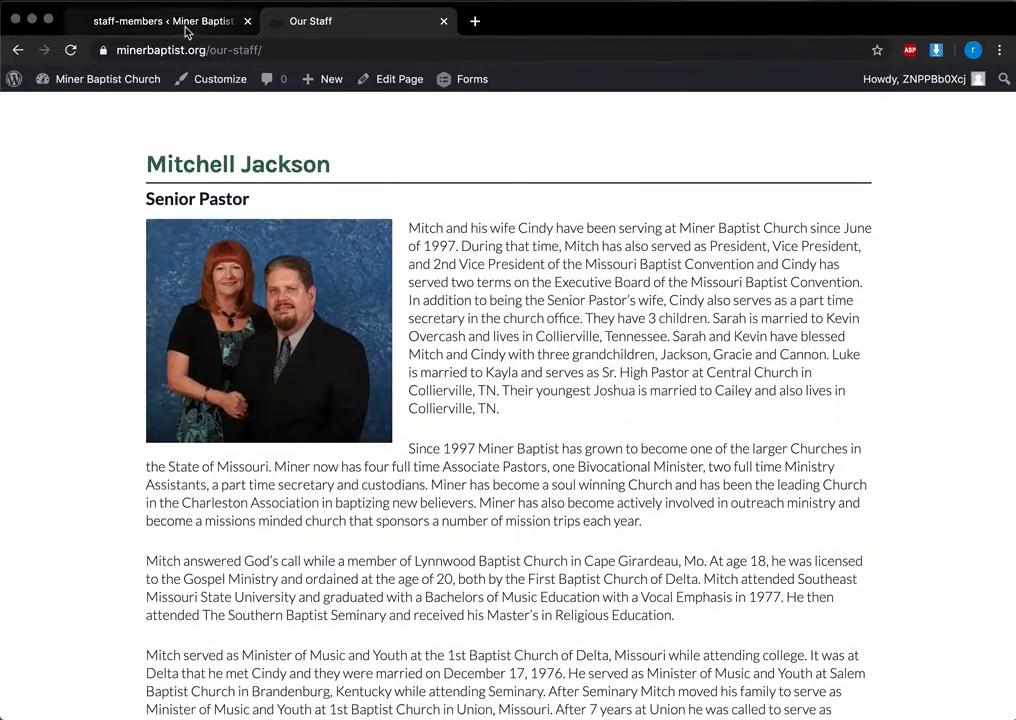
scroll(574, 567, "down", 8)
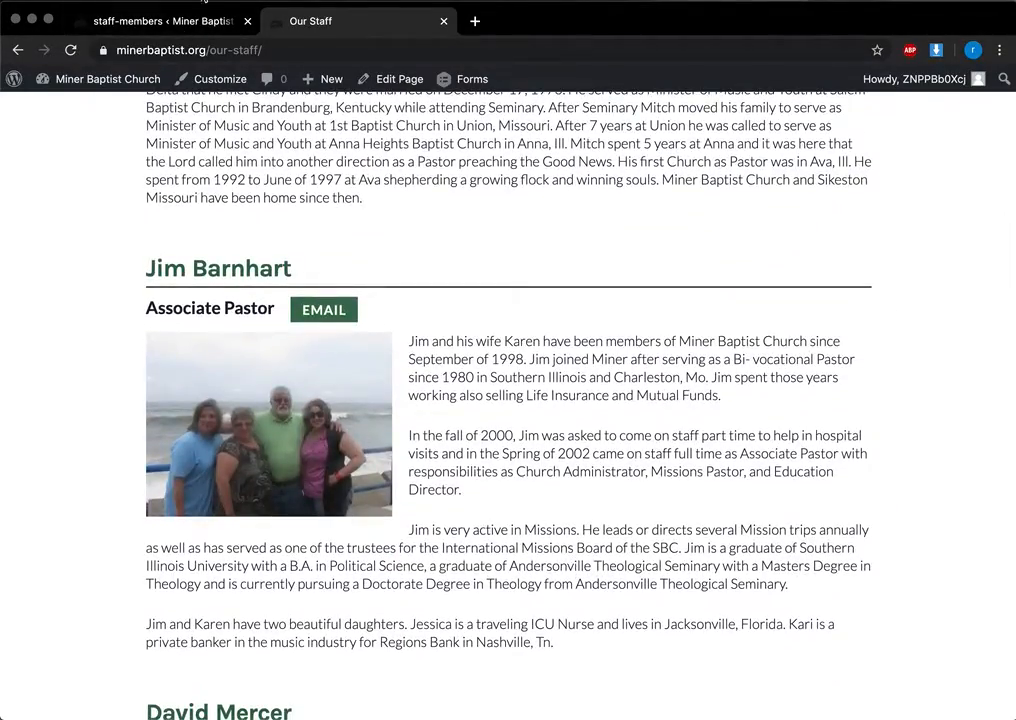
left_click(207, 19)
left_click(228, 243)
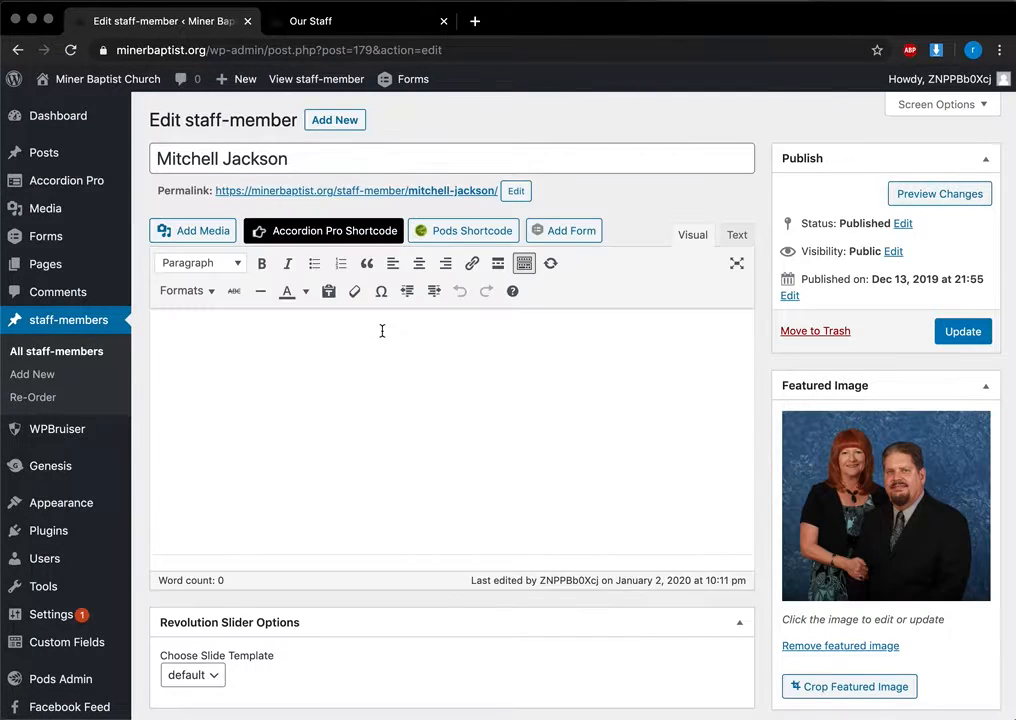
scroll(263, 165, "down", 5)
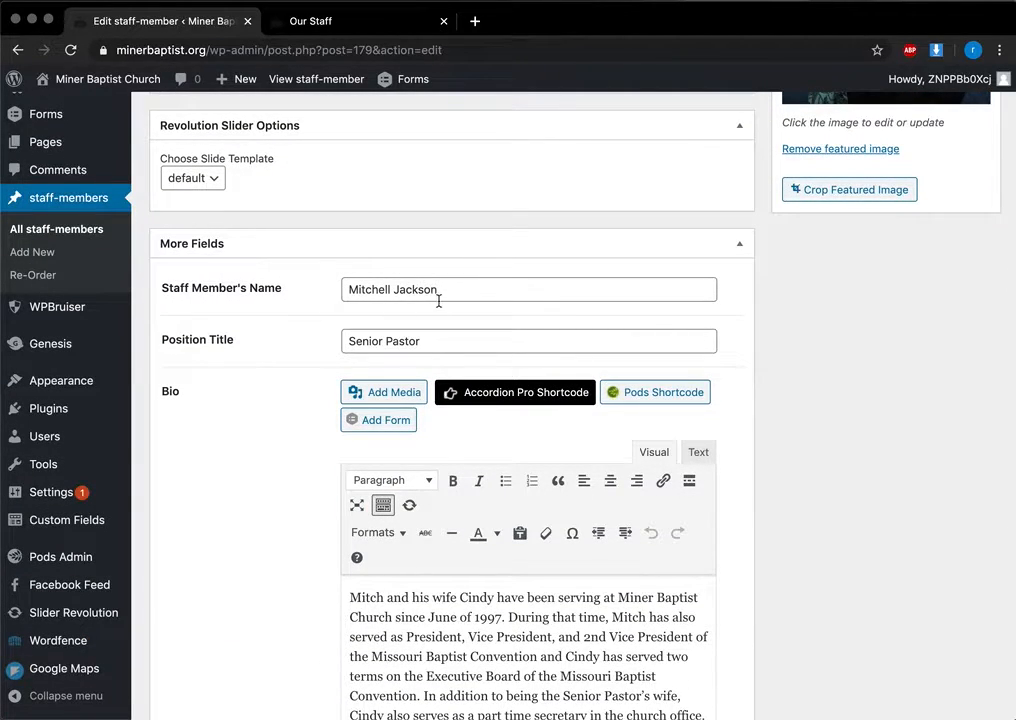
scroll(400, 365, "down", 3)
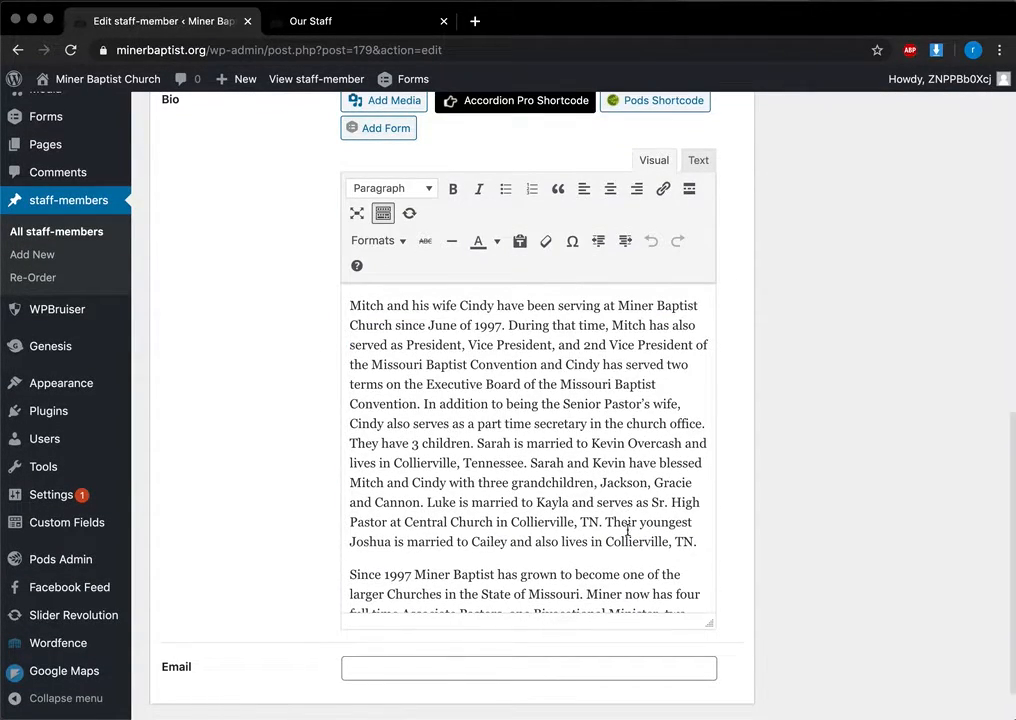
scroll(590, 477, "up", 4)
scroll(609, 479, "up", 1)
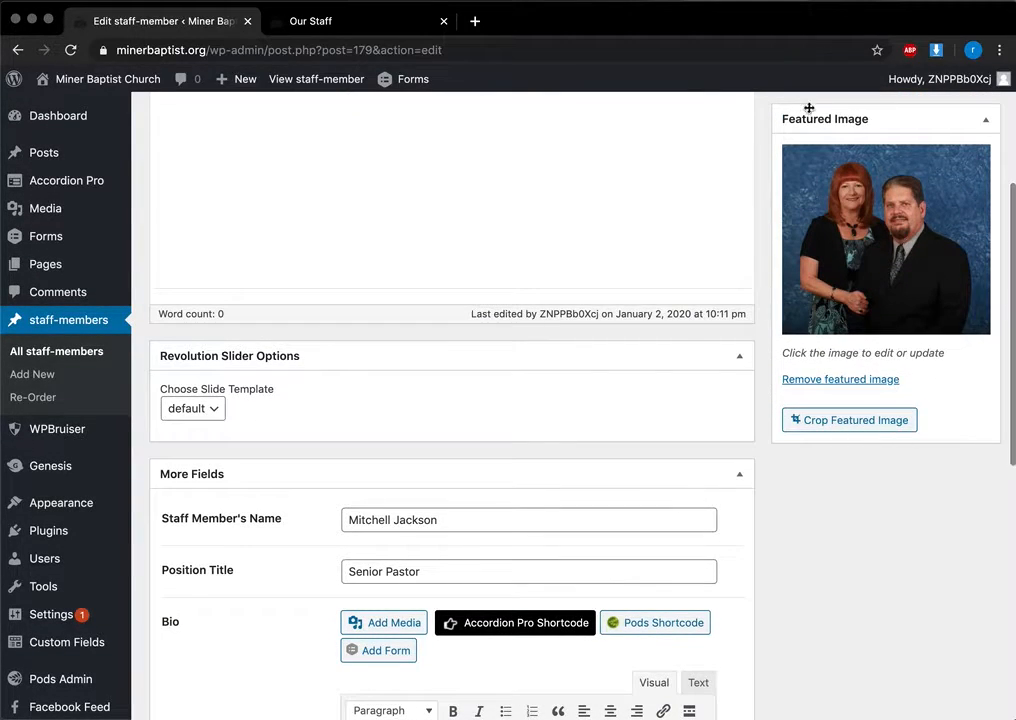
left_click(838, 378)
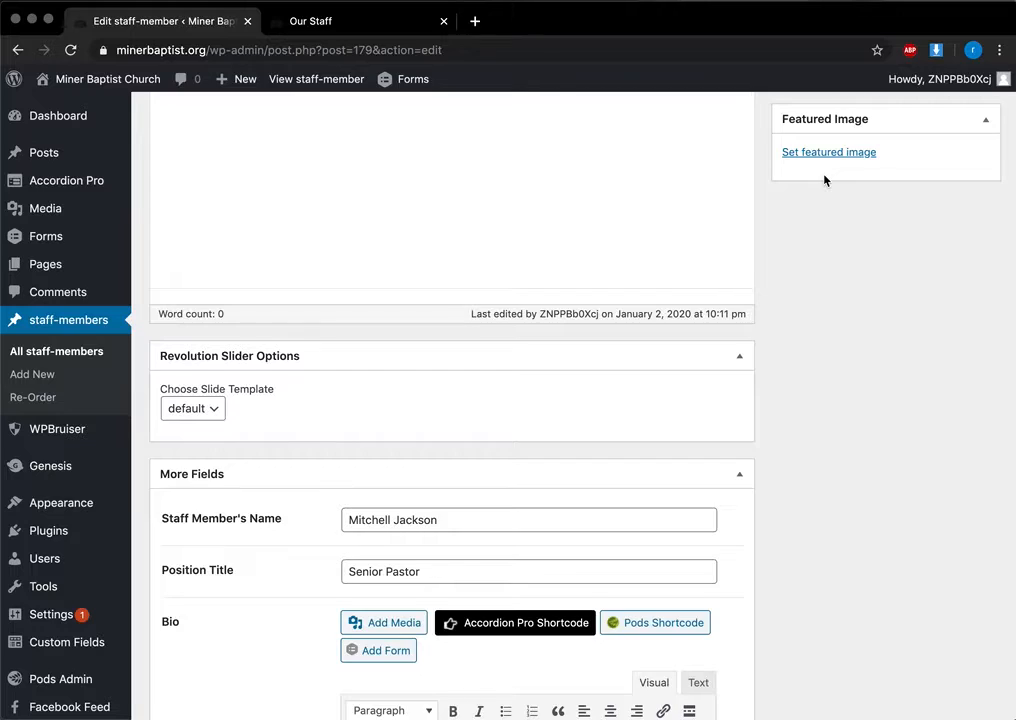
scroll(824, 180, "up", 2)
left_click(831, 357)
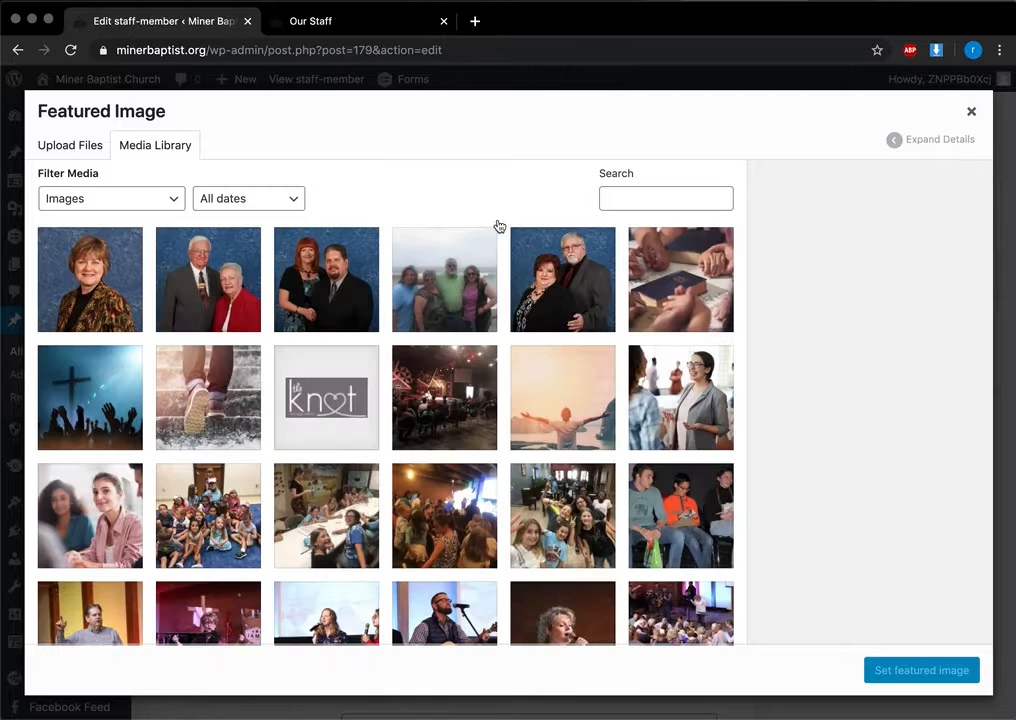
left_click(323, 287)
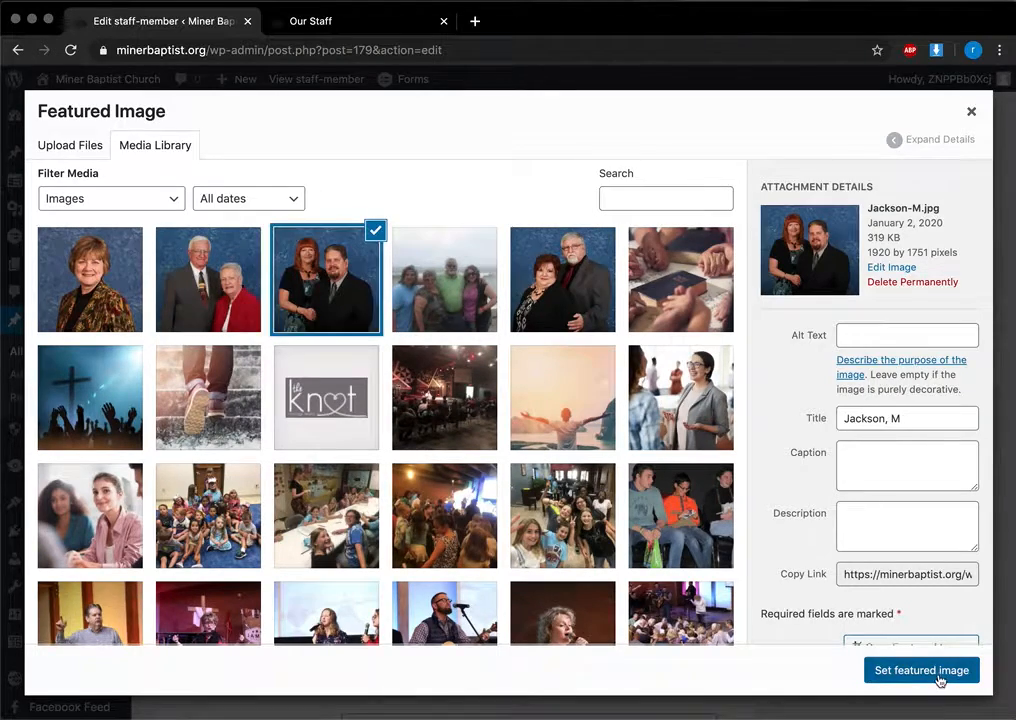
left_click(930, 672)
scroll(900, 461, "down", 4)
scroll(900, 461, "down", 4)
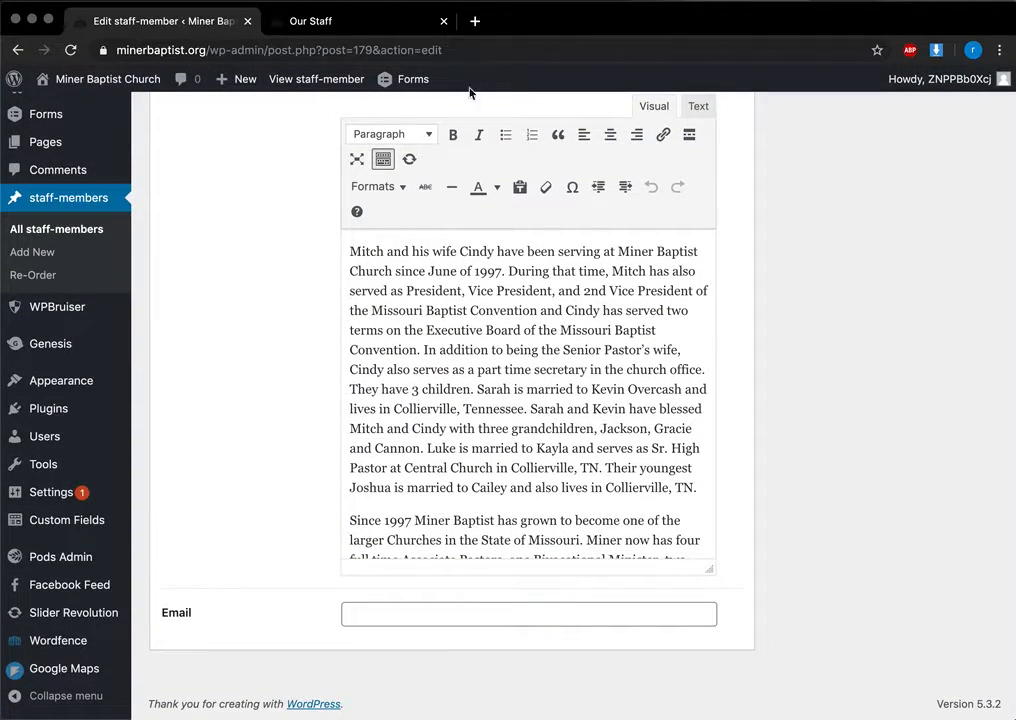
left_click(481, 612)
left_click(843, 583)
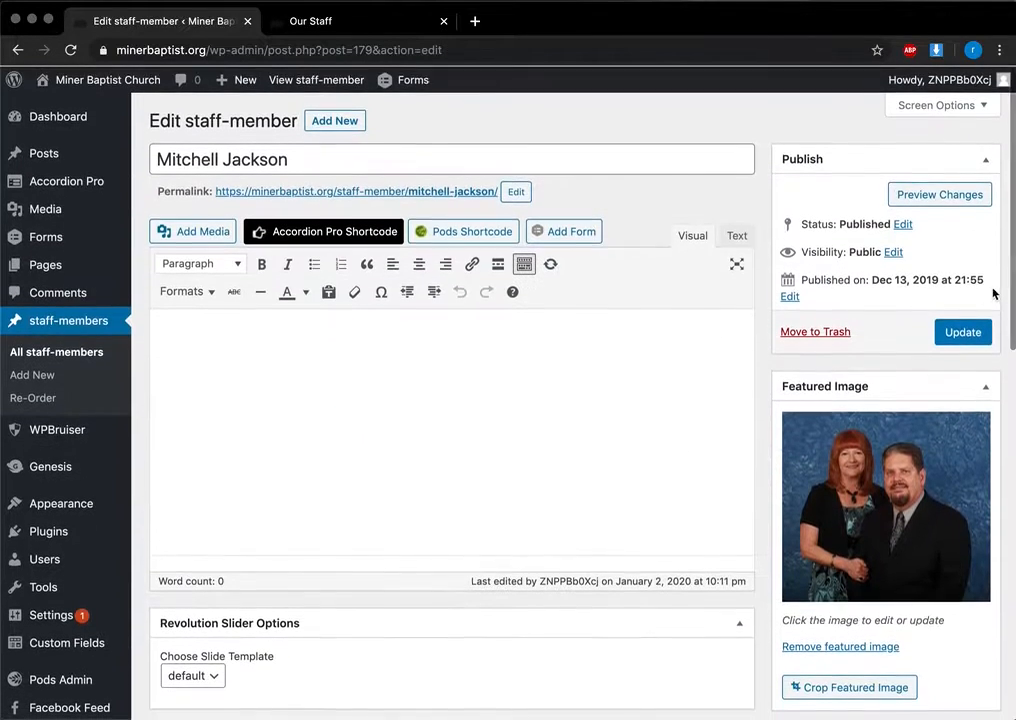
left_click(388, 22)
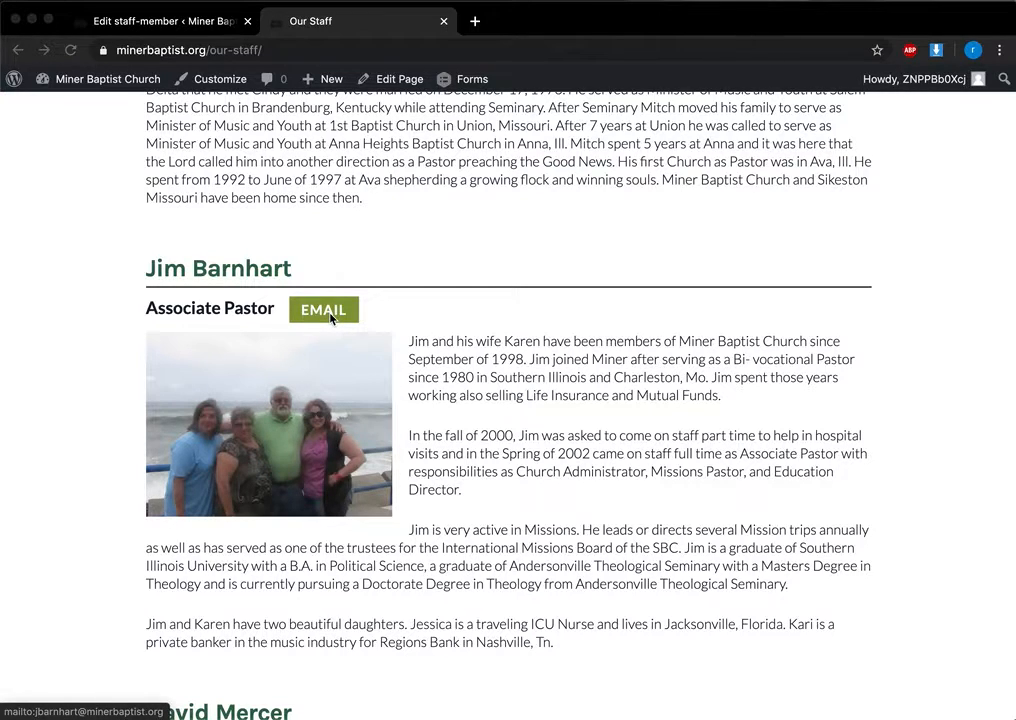
left_click(330, 312)
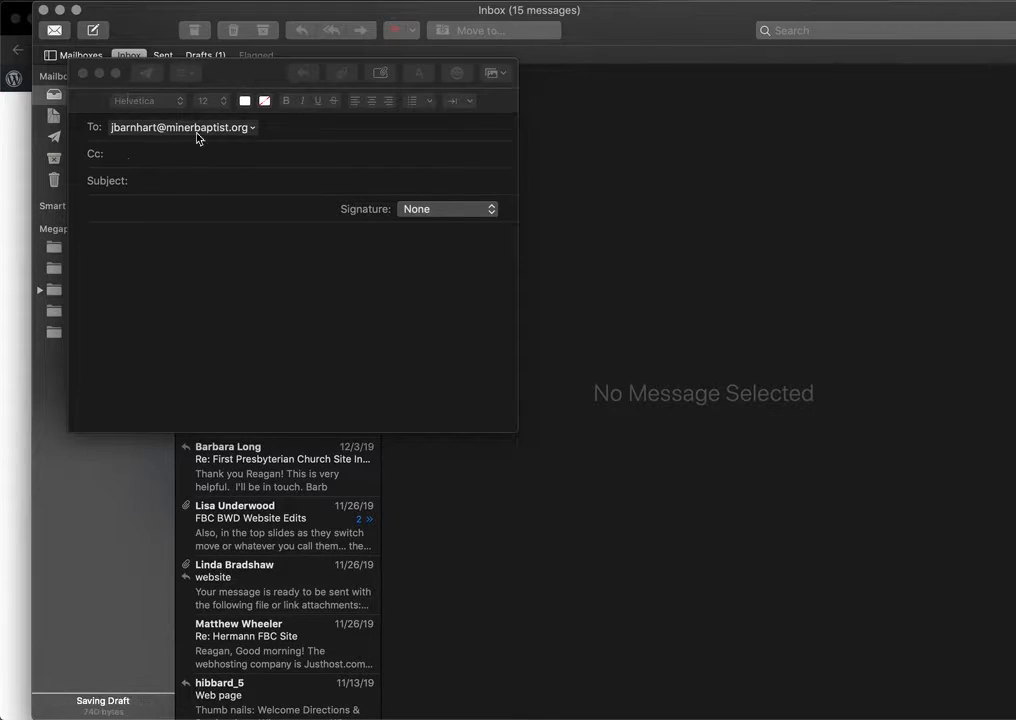
left_click(23, 179)
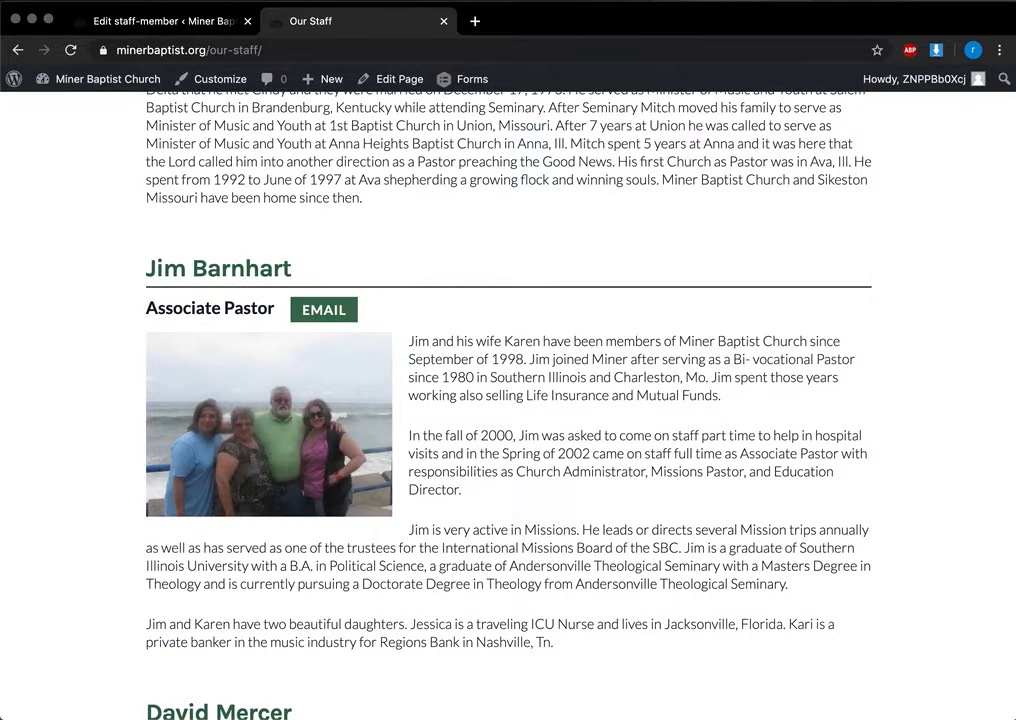
Step: Start a blank new staff-member entry and look over its fields
left_click(170, 21)
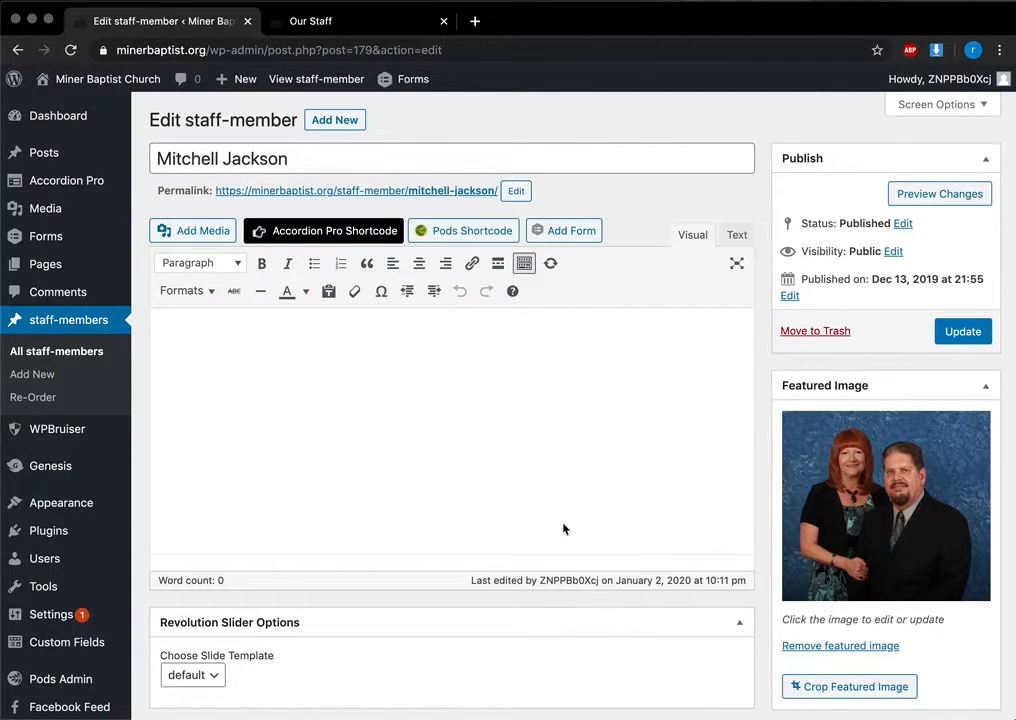
scroll(549, 244, "down", 5)
scroll(549, 244, "up", 2)
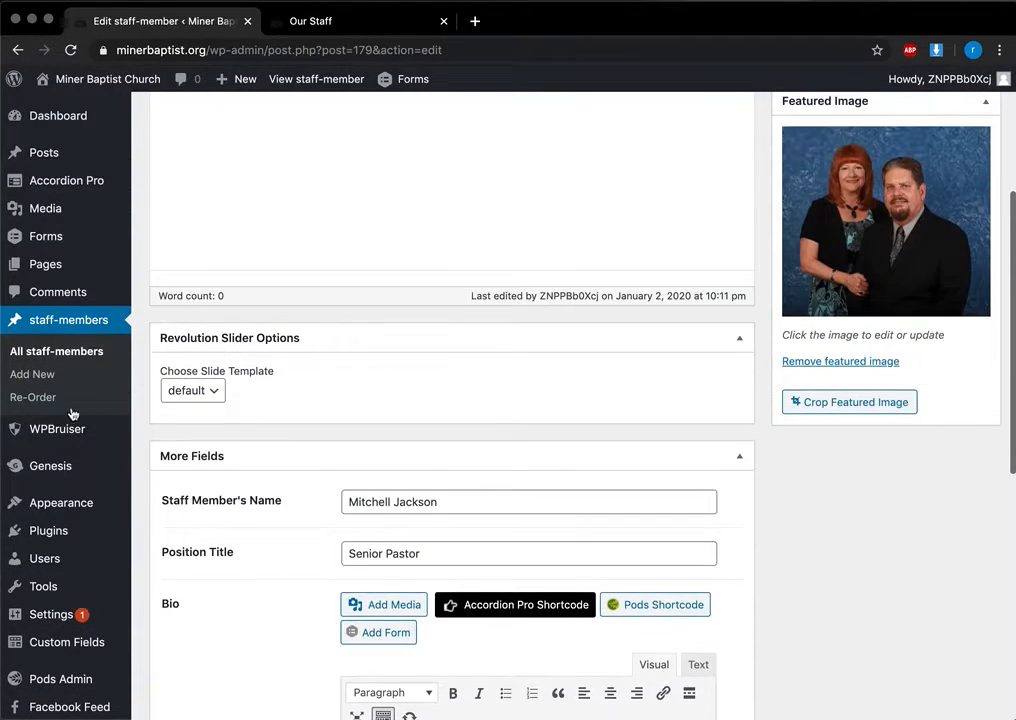
left_click(51, 375)
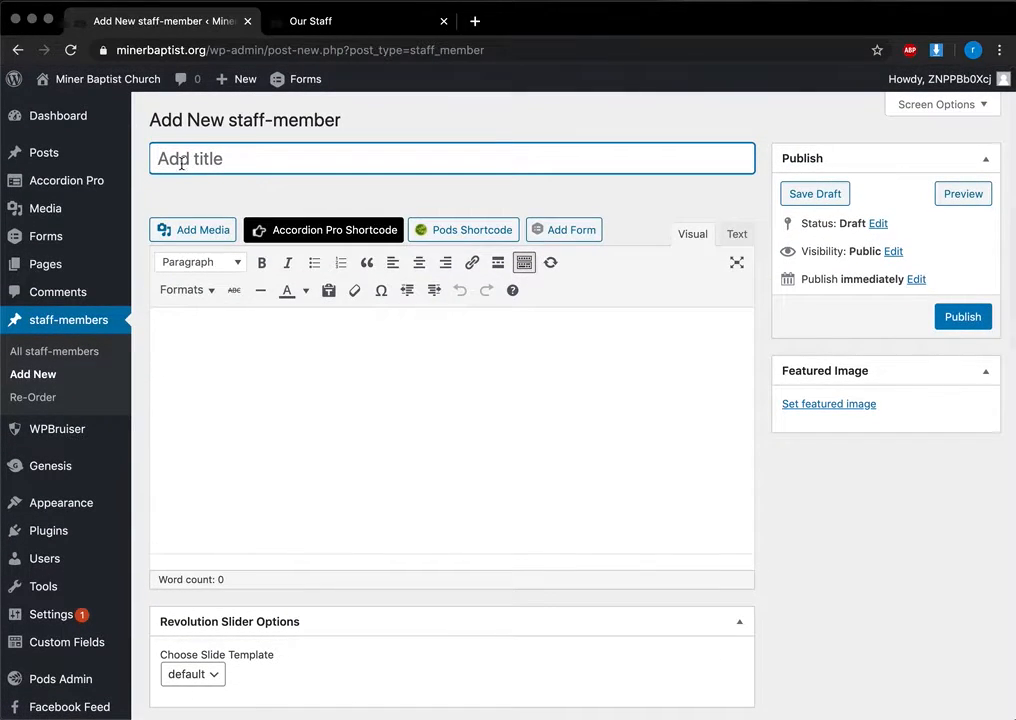
scroll(390, 280, "down", 6)
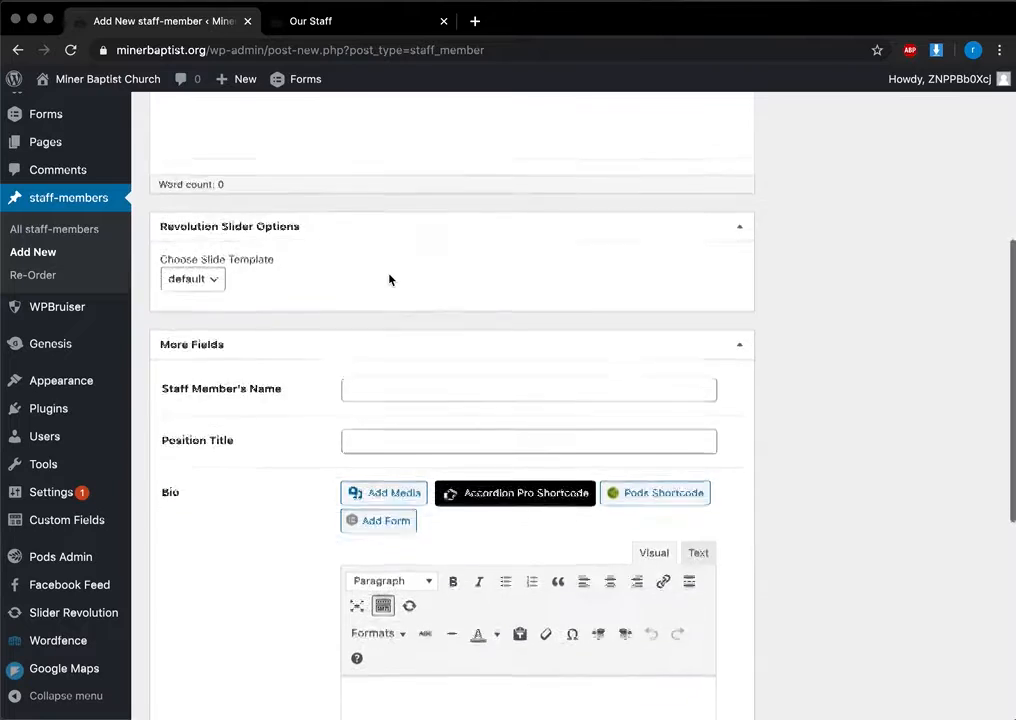
scroll(390, 279, "up", 2)
Step: Check the Staff Member's Name field, then bring up the staff Re-Order page
left_click(373, 230)
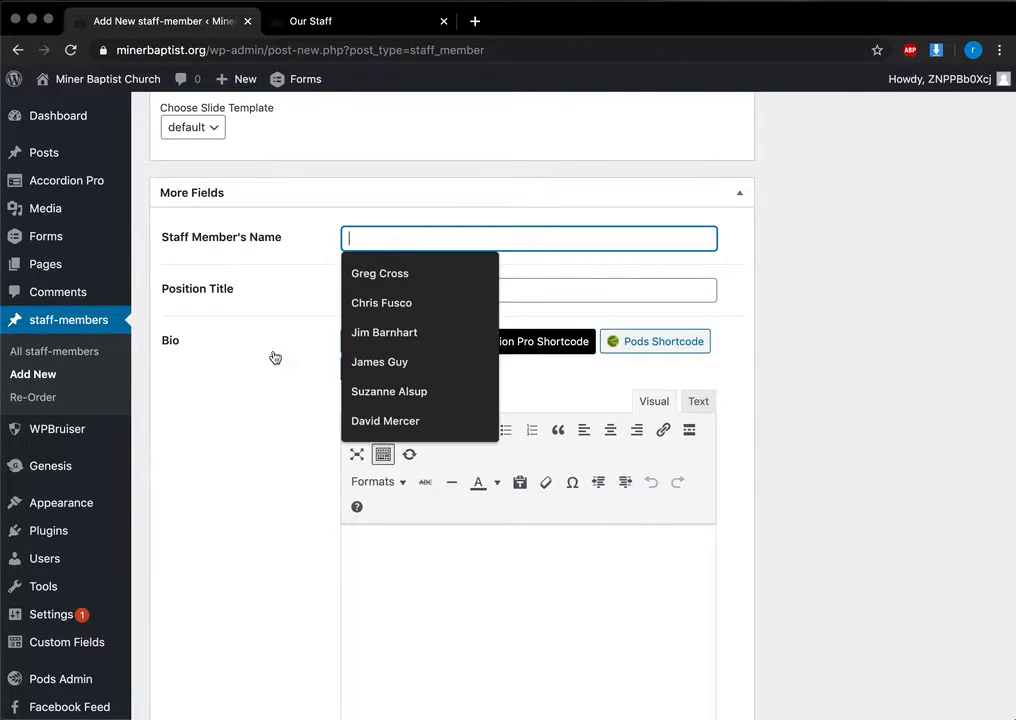
left_click(193, 340)
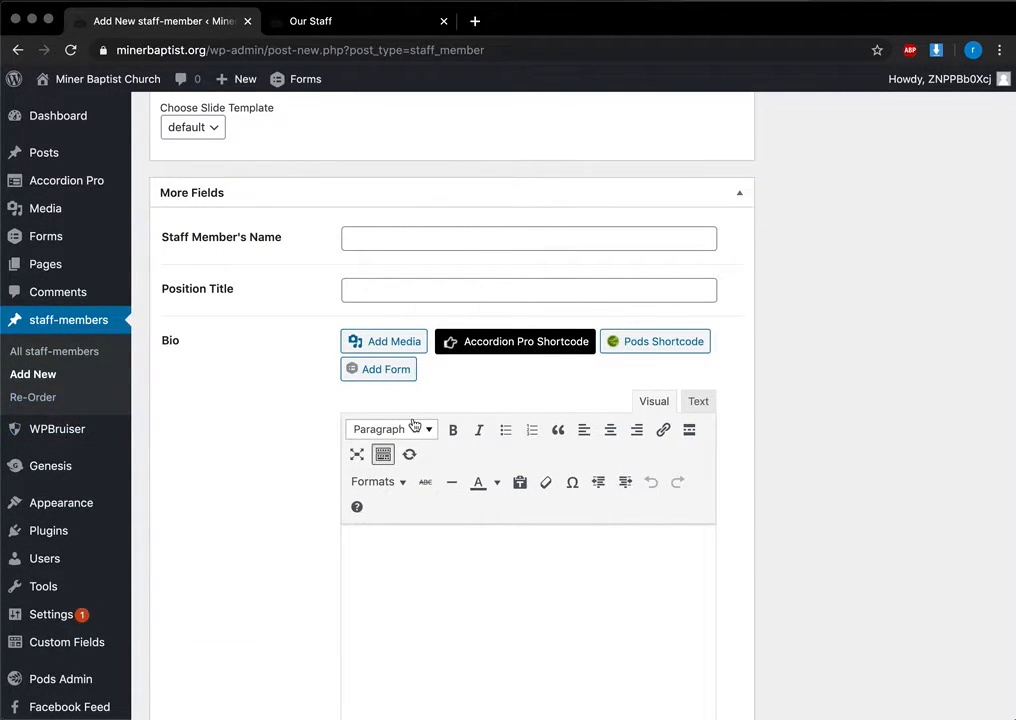
scroll(414, 425, "down", 2)
scroll(390, 330, "up", 3)
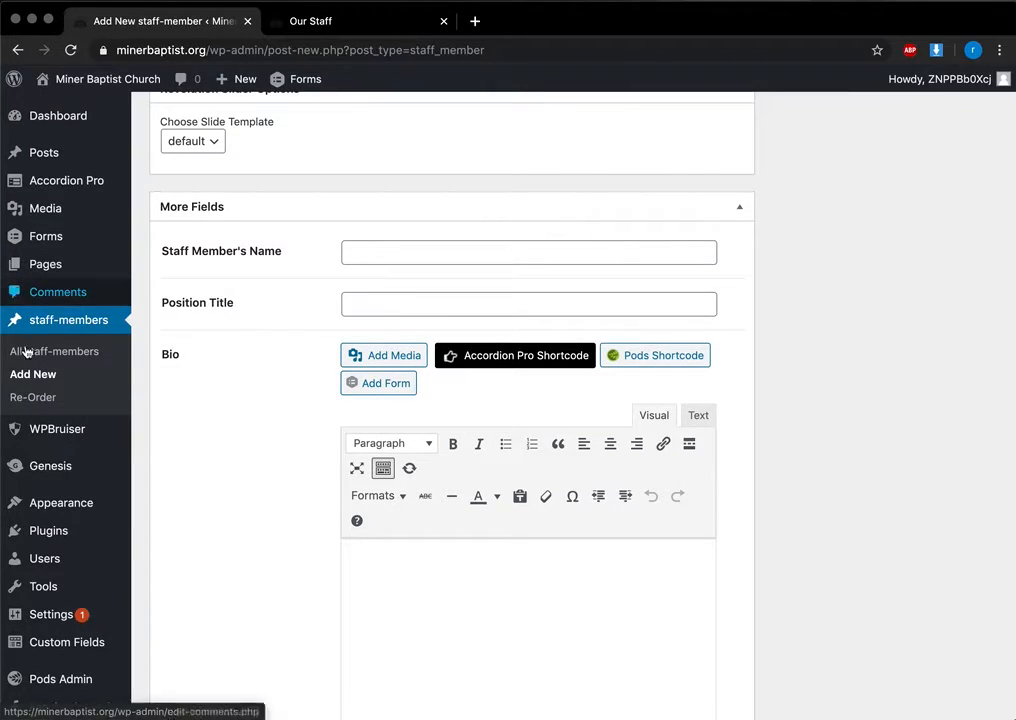
left_click(42, 397)
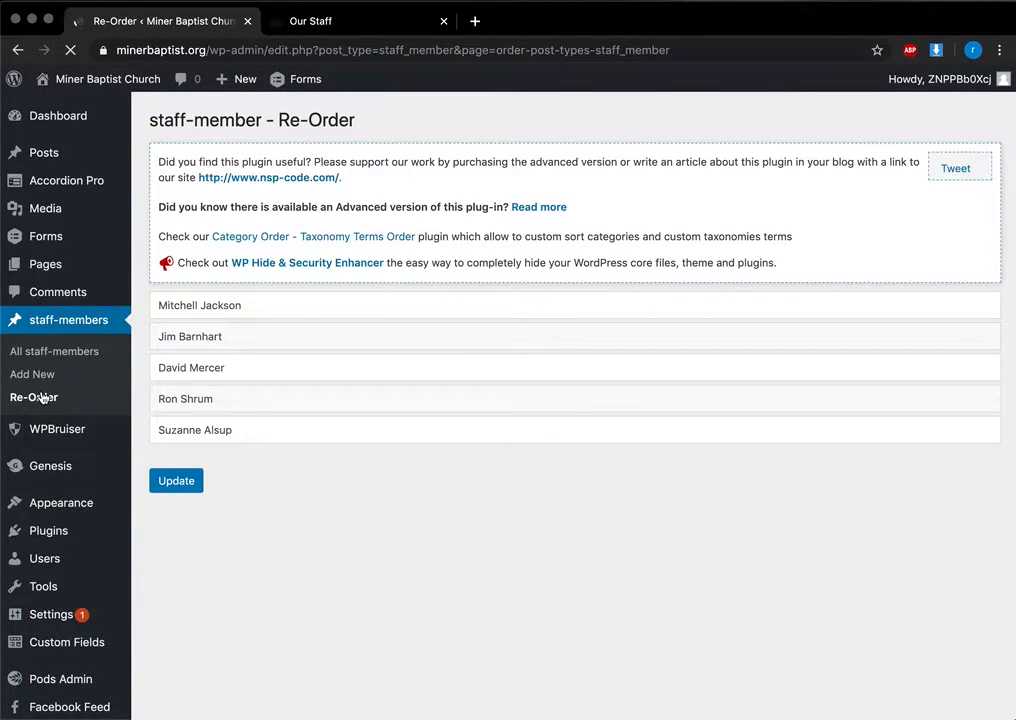
Step: Try dragging the third staff member up the Re-Order list, leaving the order unchanged
left_click_drag(229, 375, 290, 397)
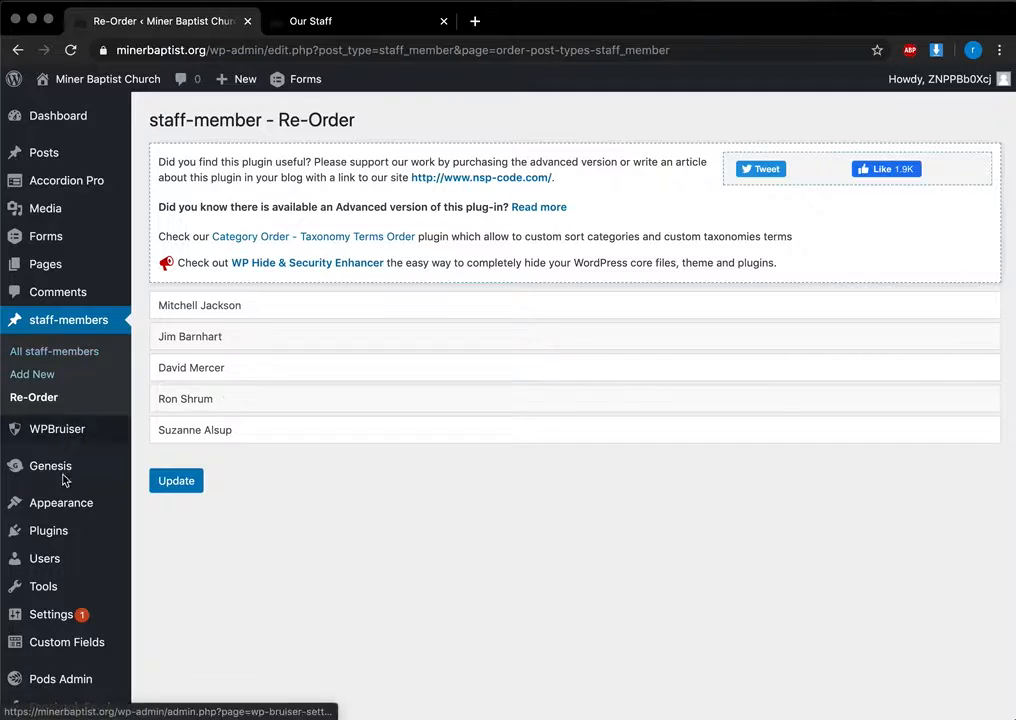
scroll(79, 424, "down", 2)
scroll(220, 402, "up", 2)
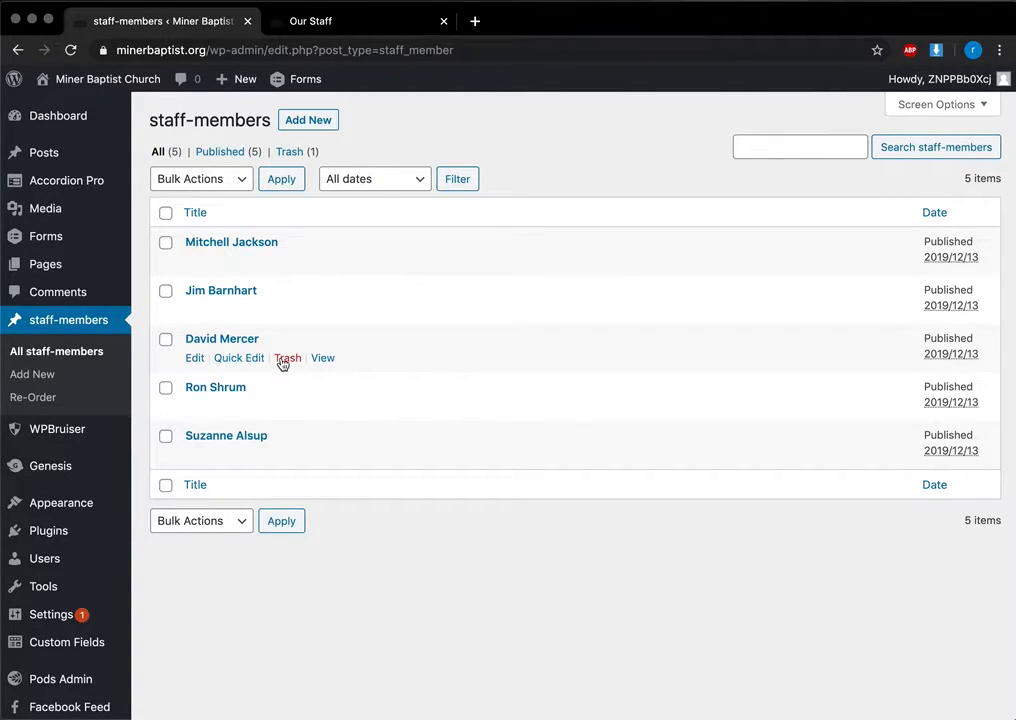
scroll(298, 229, "down", 1)
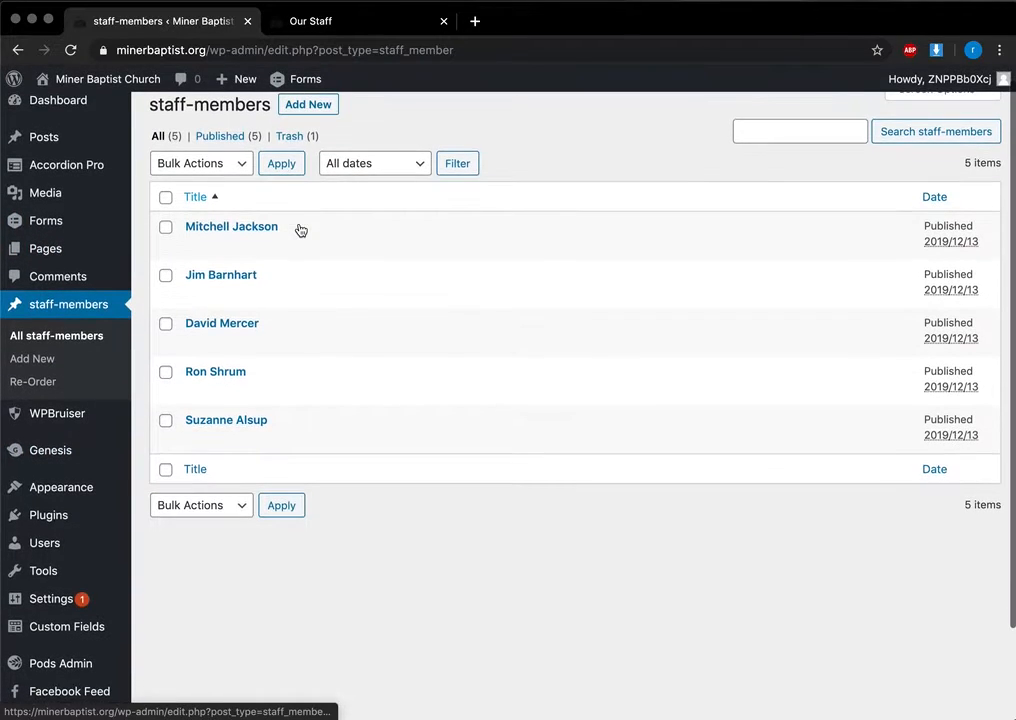
scroll(299, 226, "down", 3)
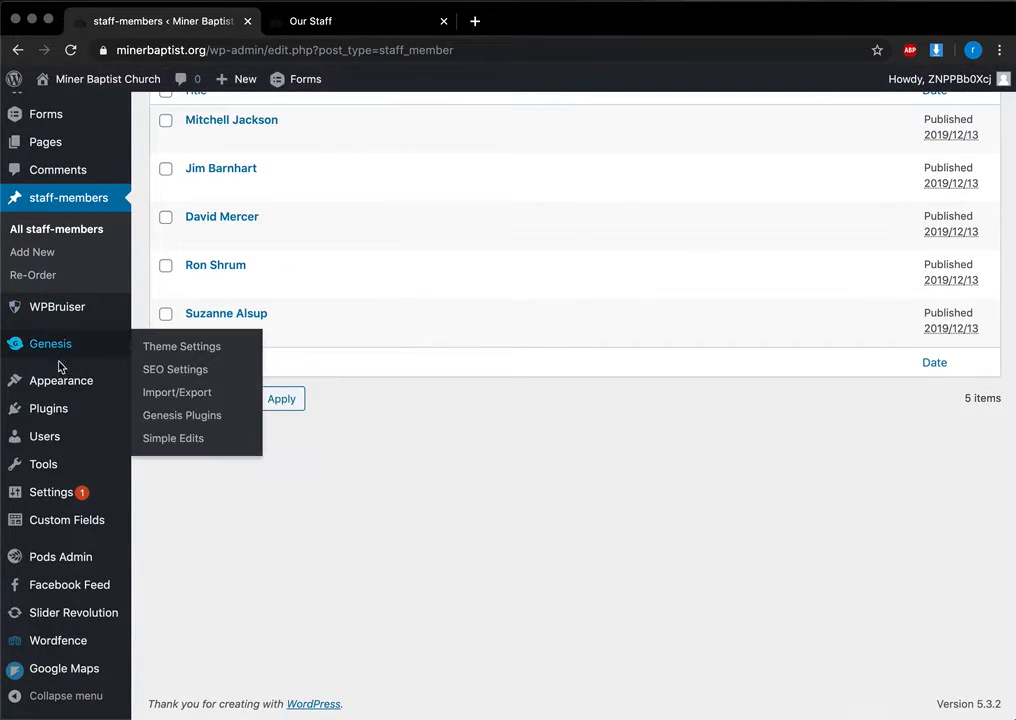
Step: Open Appearance > Widgets and load the live site's home page in the other tab
mouse_move(60, 385)
left_click(163, 429)
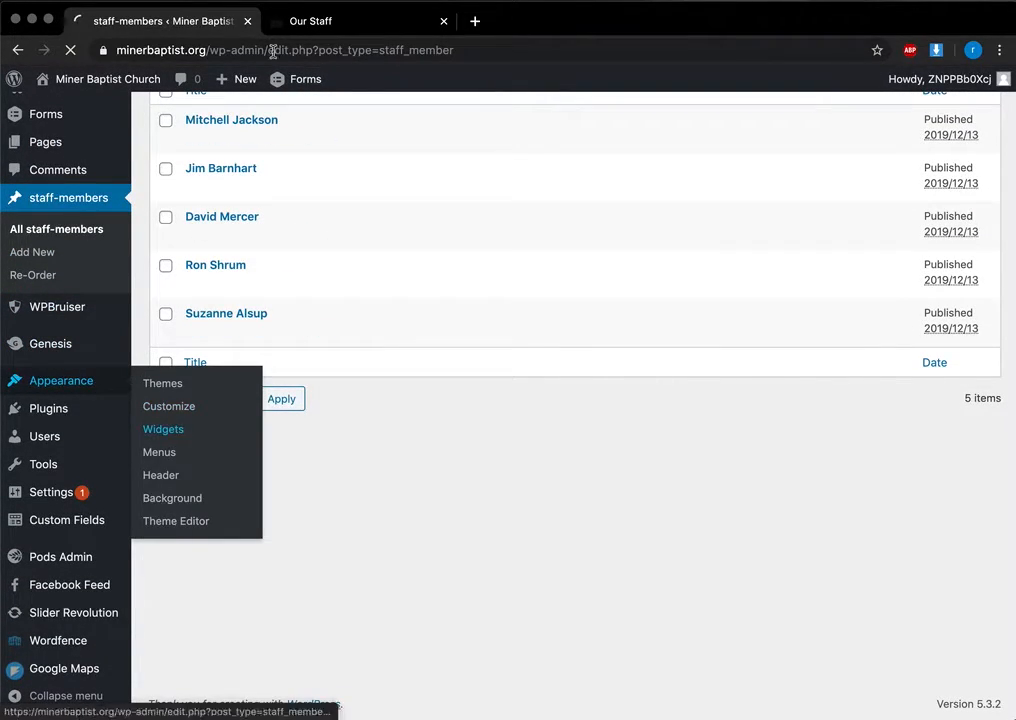
left_click(318, 21)
scroll(120, 137, "up", 10)
left_click(120, 137)
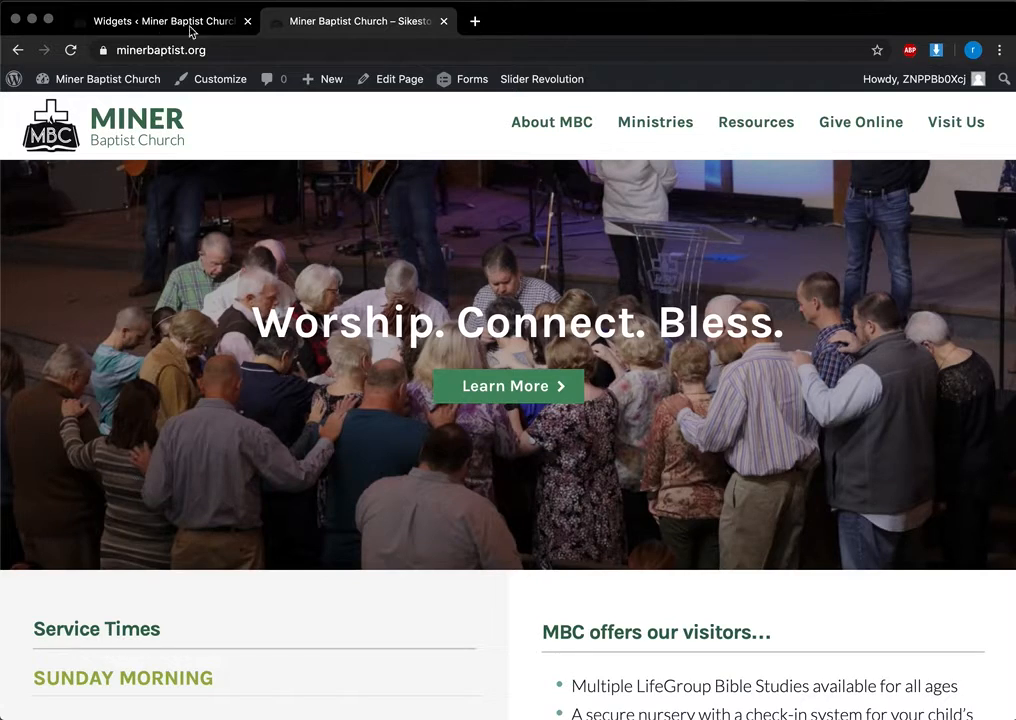
Step: Expand the Header Right Image (Simple) widget to review its logo settings
left_click(190, 30)
scroll(329, 522, "down", 3)
scroll(333, 524, "up", 2)
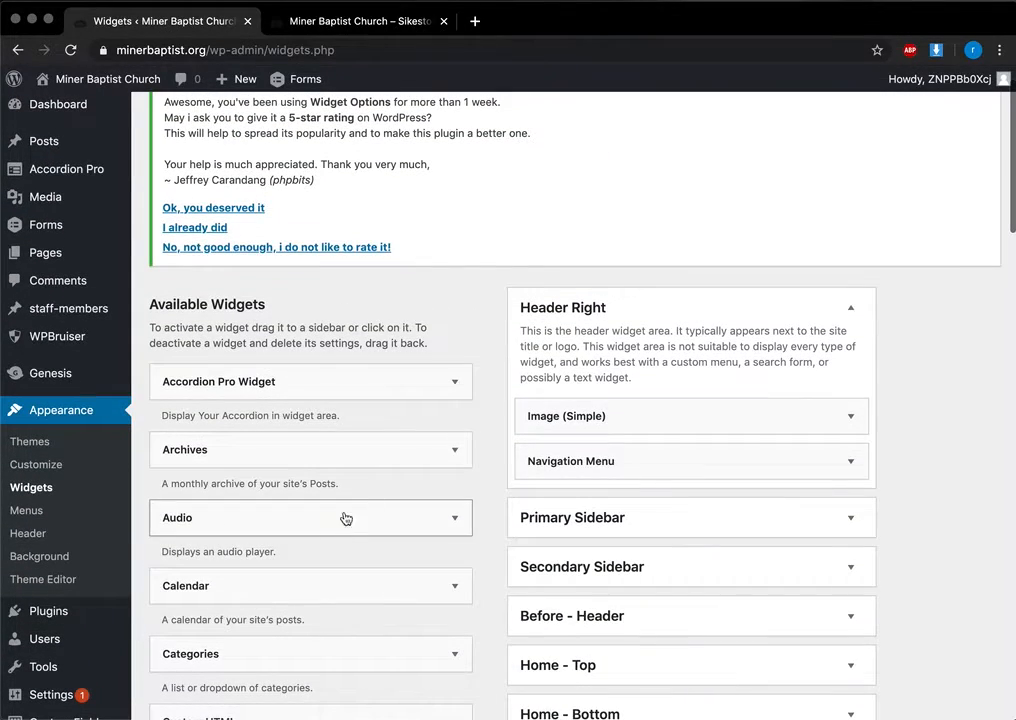
left_click(851, 416)
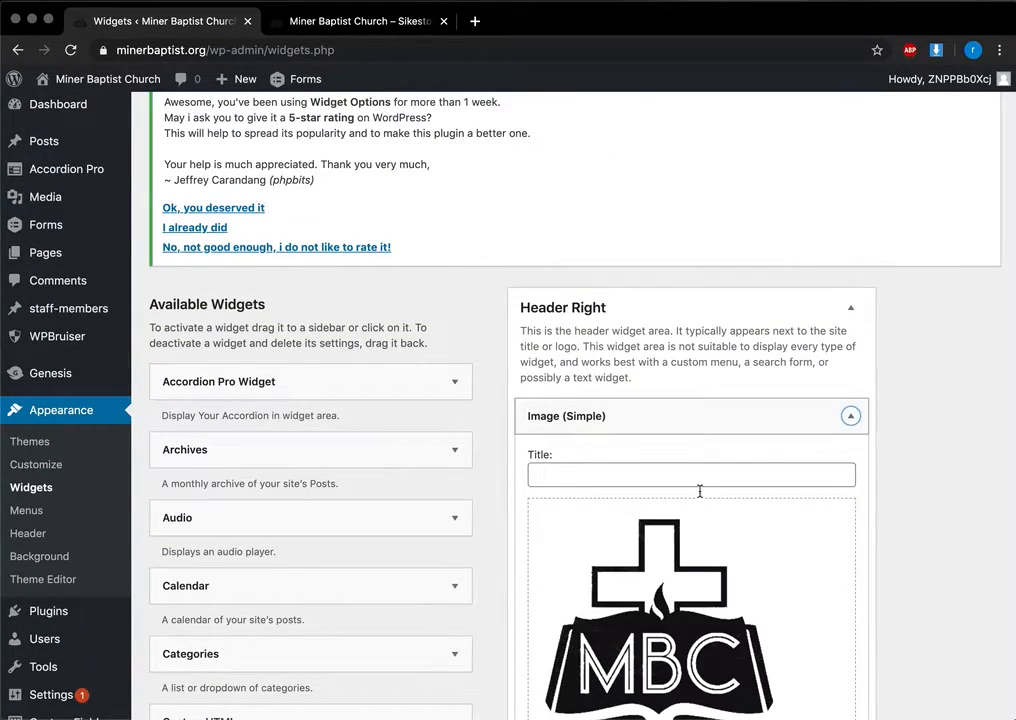
scroll(700, 491, "down", 5)
scroll(659, 348, "up", 2)
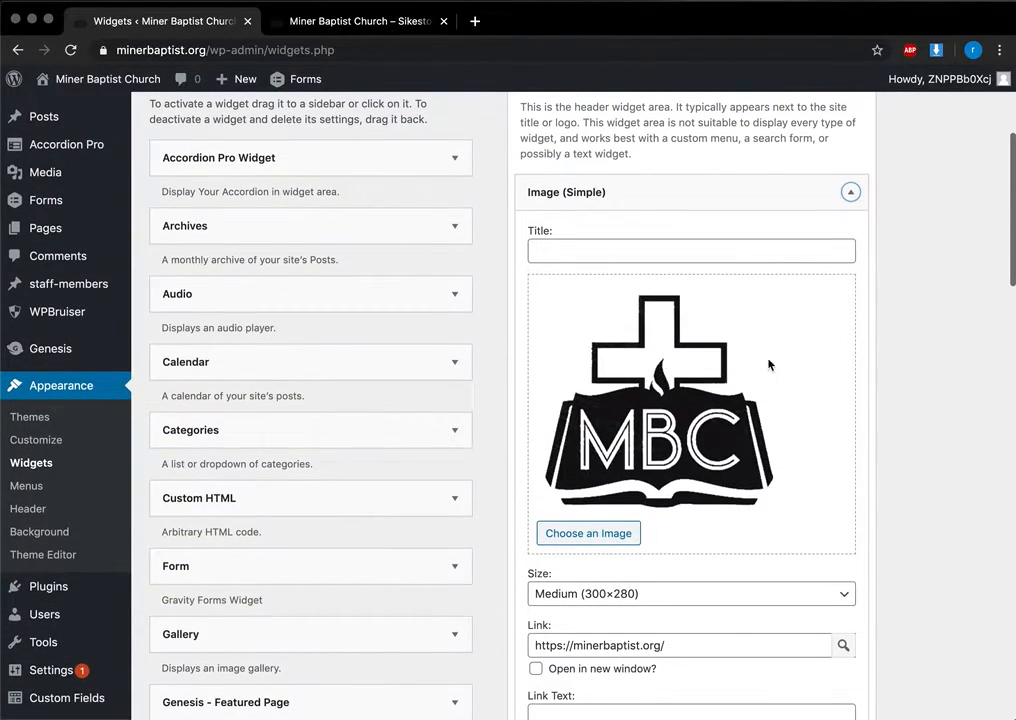
scroll(719, 463, "down", 4)
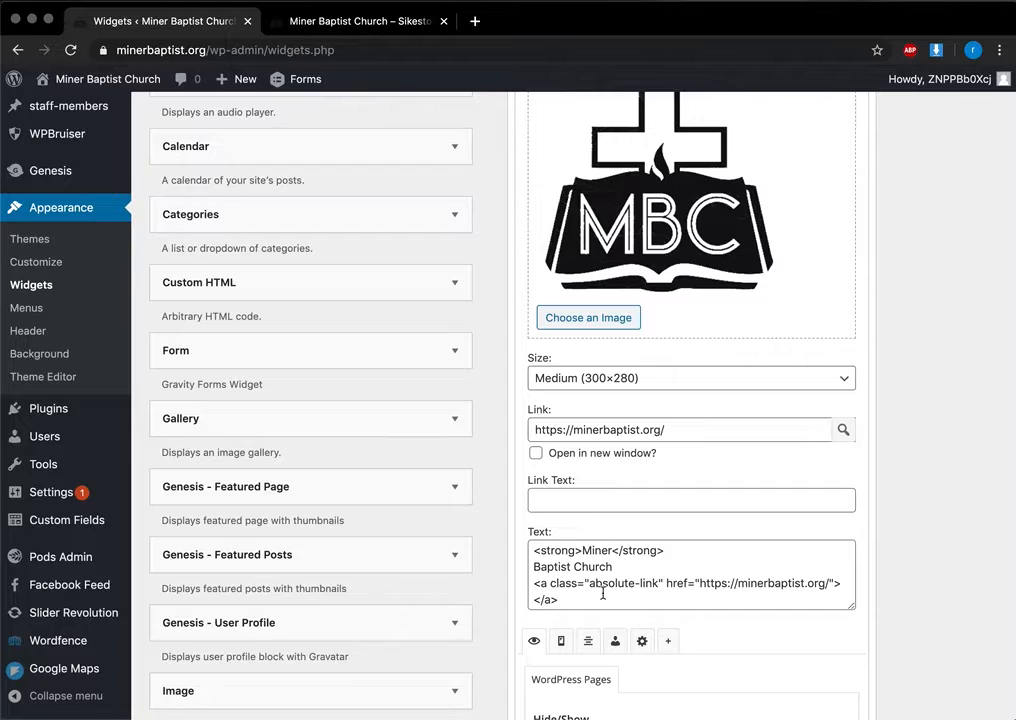
Step: Compare the widget with the live home page, briefly visiting its About Us page
left_click(345, 21)
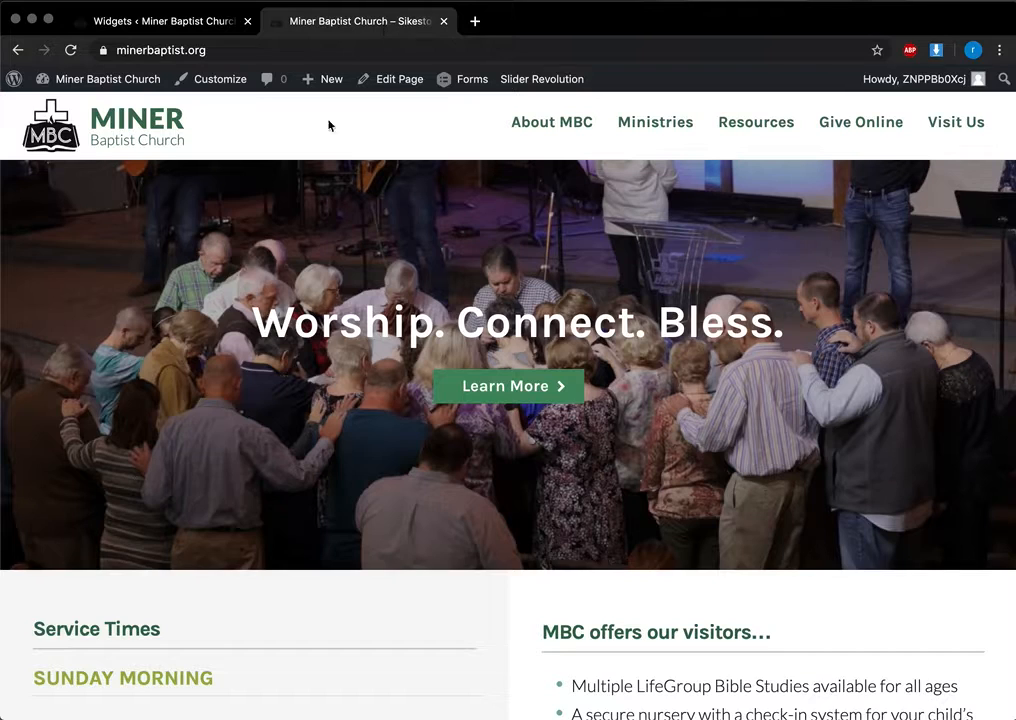
left_click(170, 22)
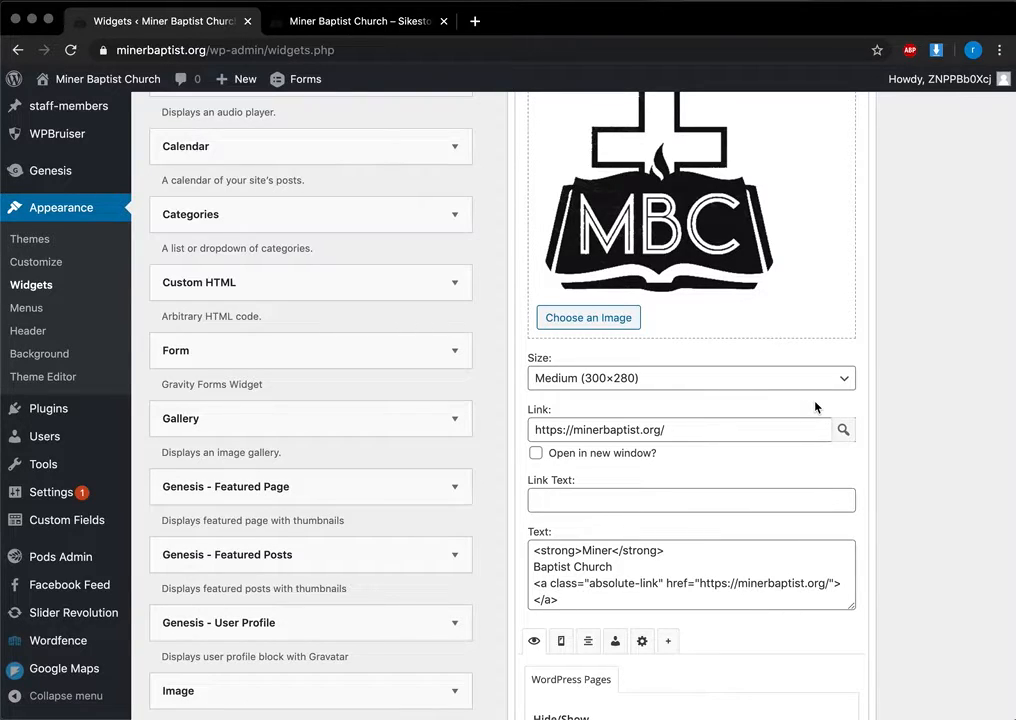
scroll(815, 407, "up", 5)
left_click(365, 24)
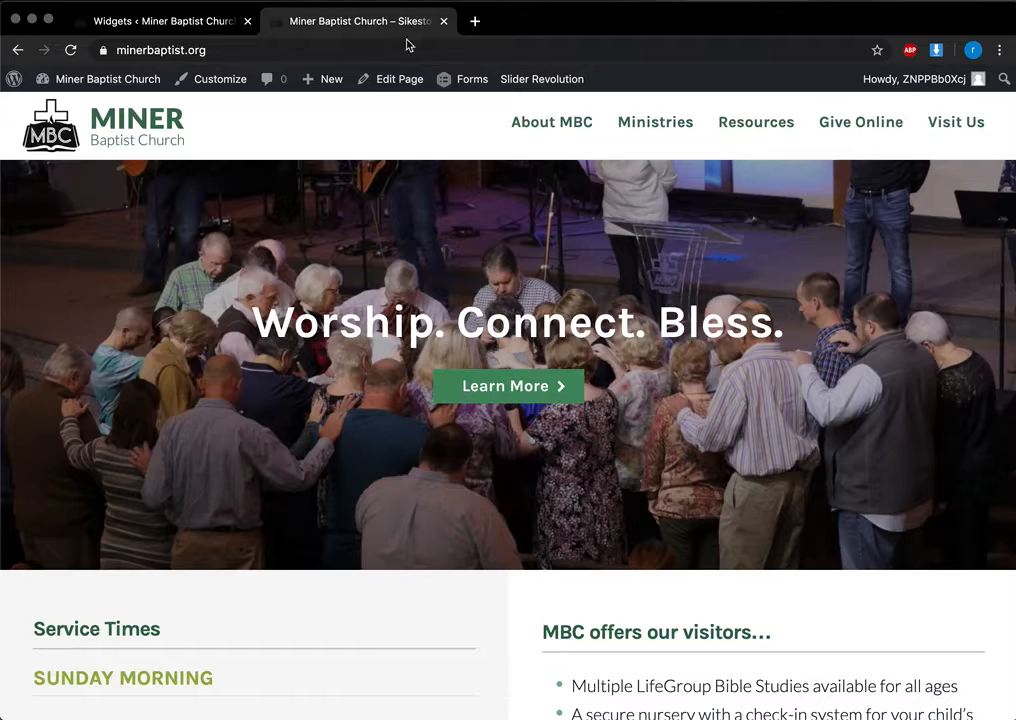
left_click(510, 123)
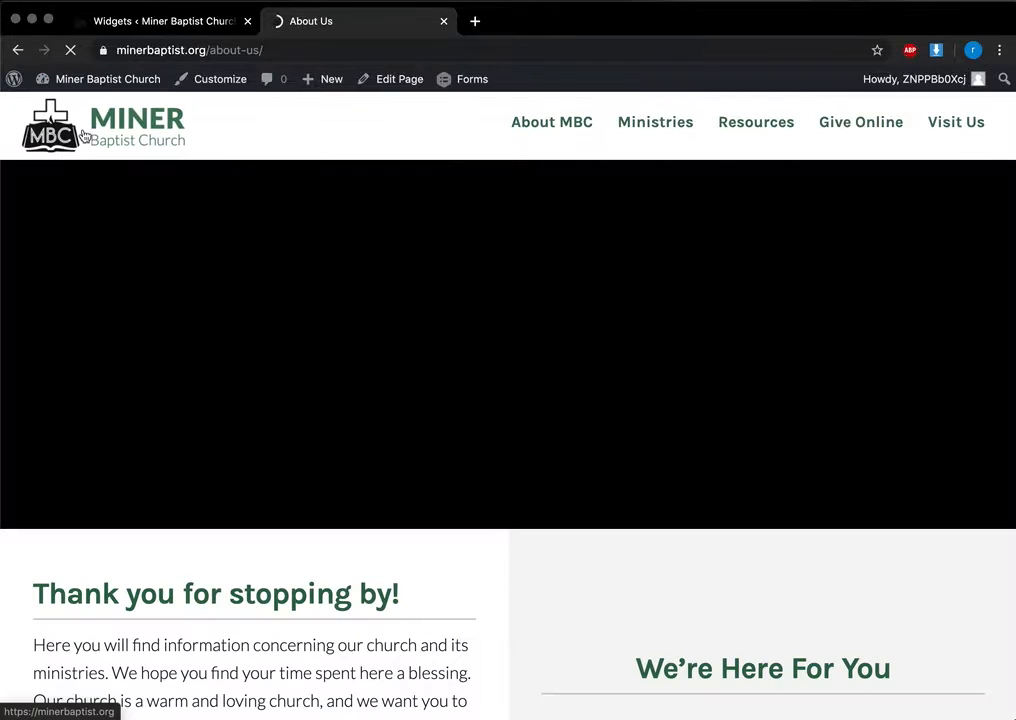
left_click(83, 141)
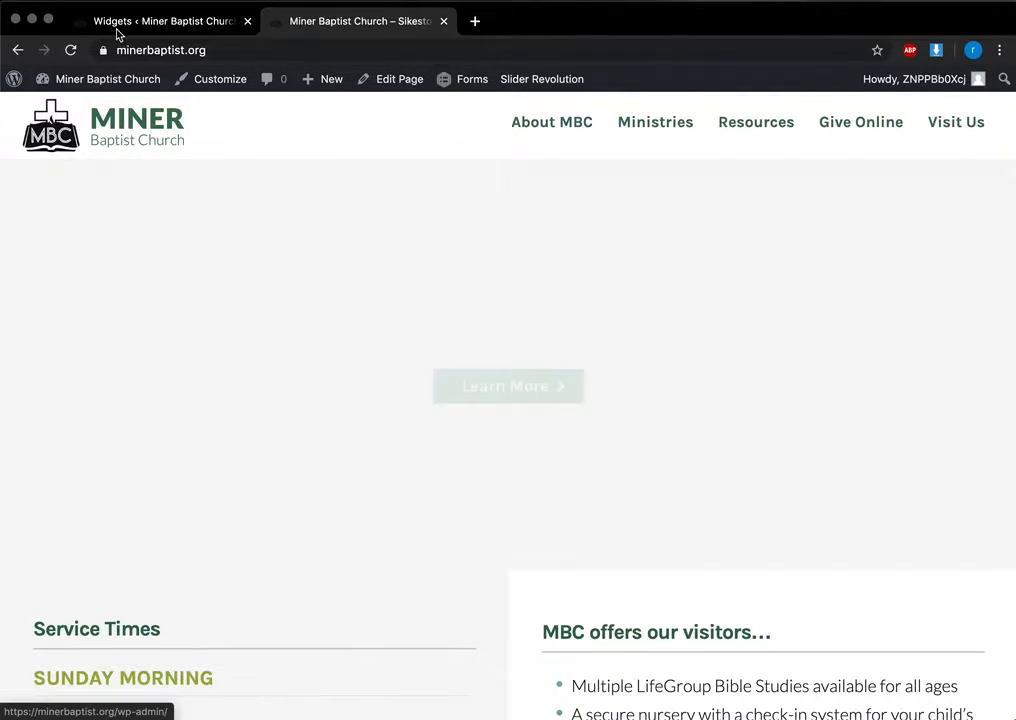
left_click(141, 21)
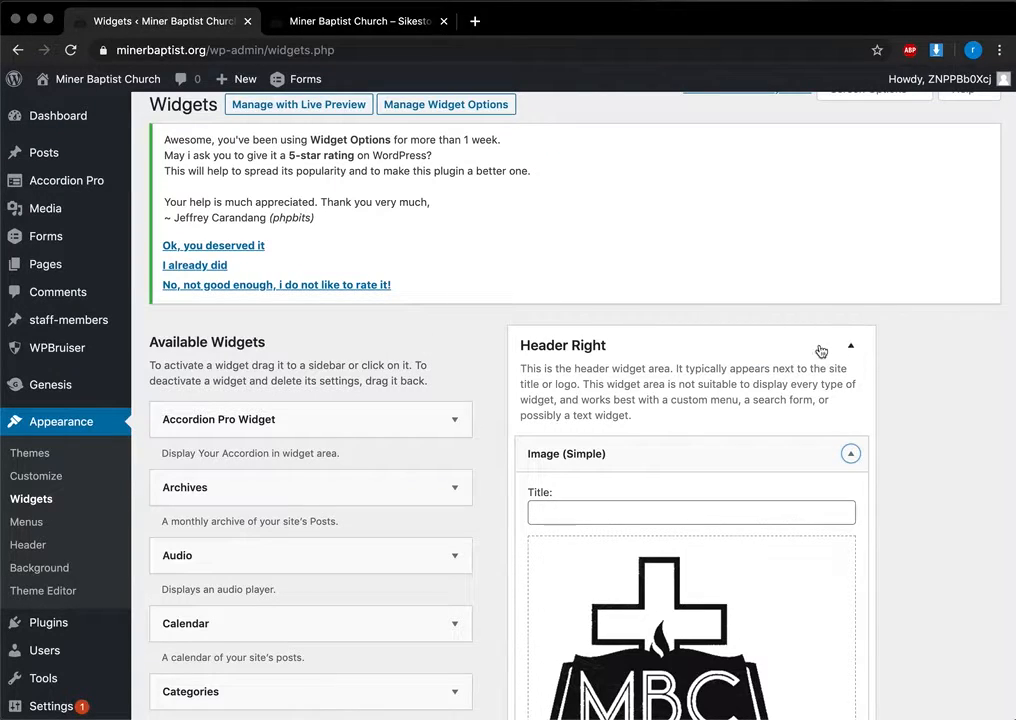
Step: Collapse the Image widget, expand and collapse the Navigation Menu widget, and recheck the live site
left_click(852, 457)
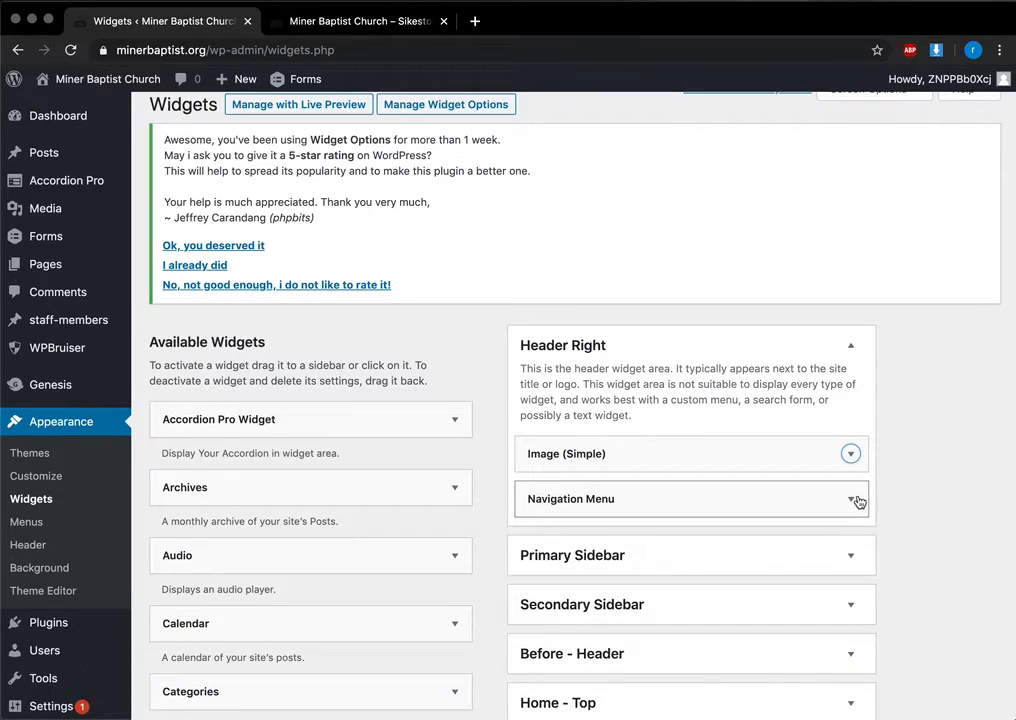
left_click(852, 500)
left_click(853, 500)
scroll(857, 499, "down", 5)
scroll(857, 499, "up", 4)
left_click(313, 29)
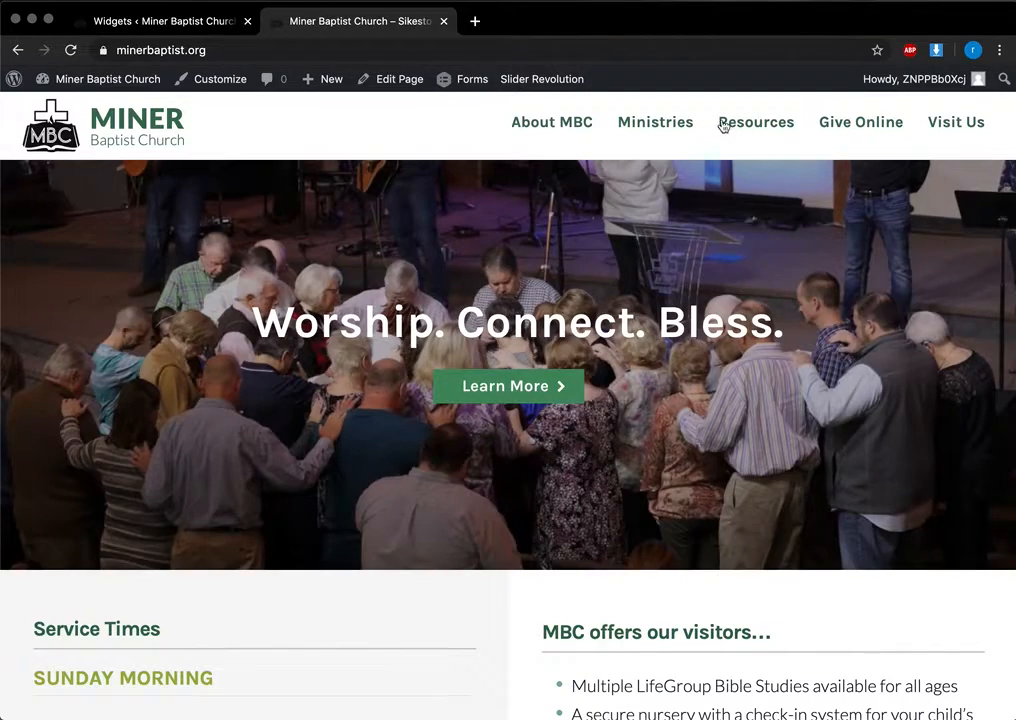
left_click(107, 25)
Step: Expand the Footer 1 widget area and compare it with the live homepage footer
scroll(569, 490, "down", 6)
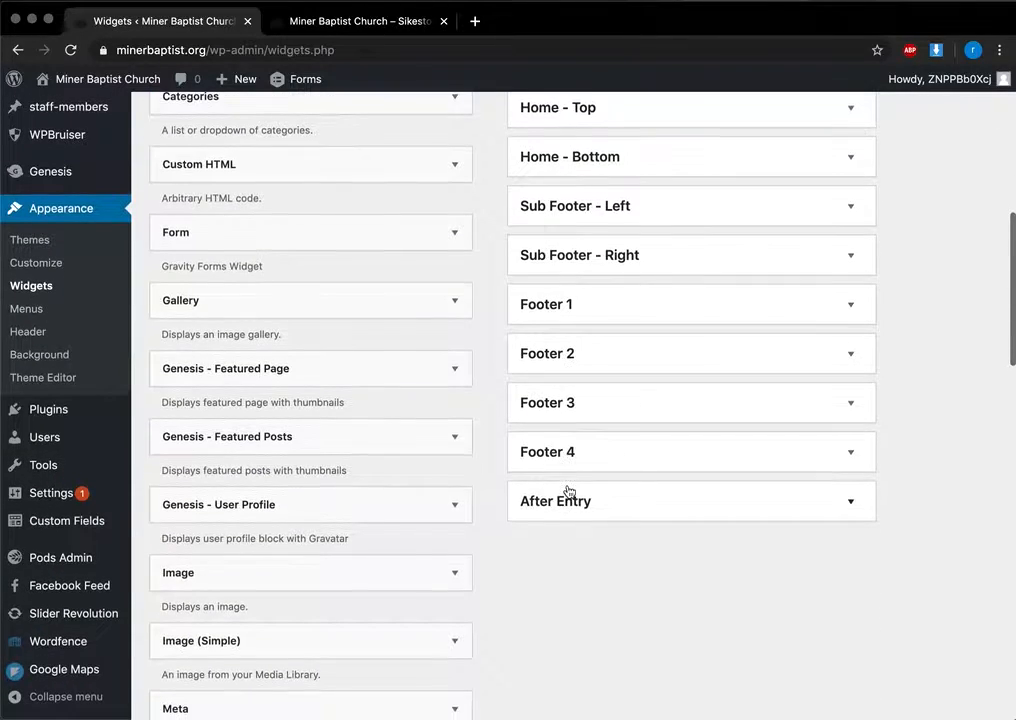
left_click(853, 311)
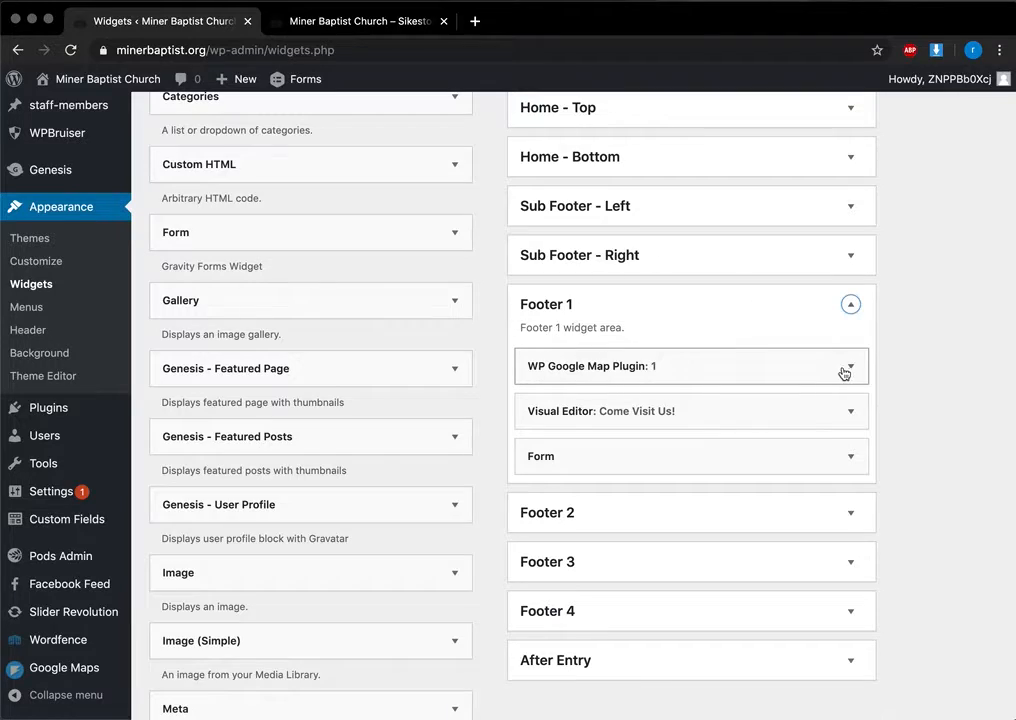
left_click(286, 22)
scroll(351, 451, "down", 15)
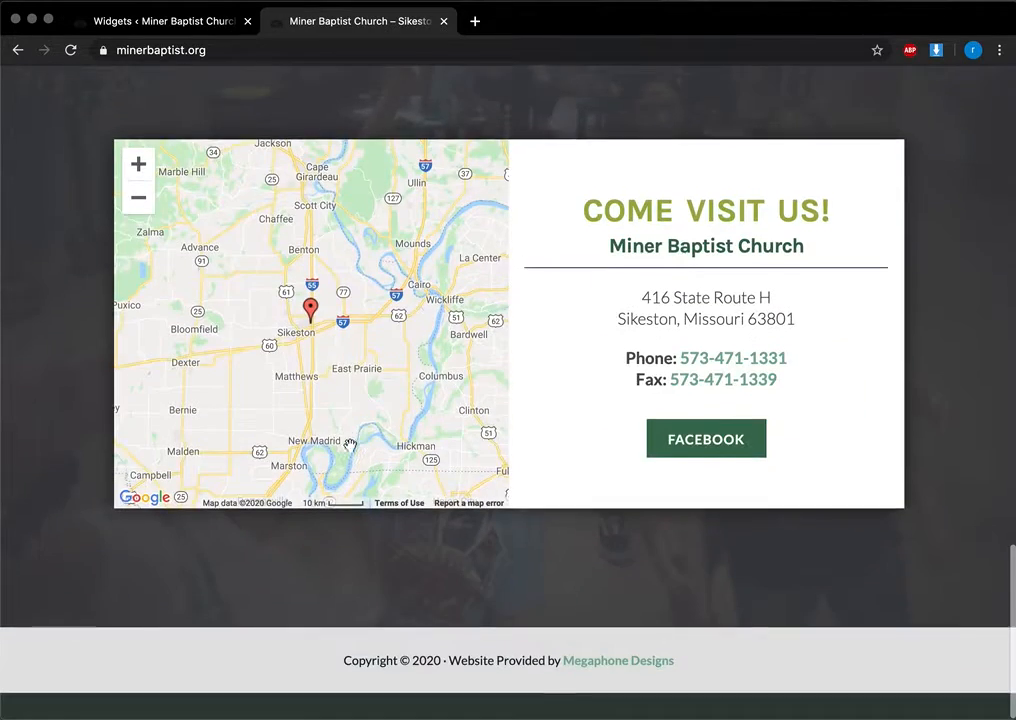
scroll(350, 444, "up", 3)
scroll(345, 440, "down", 2)
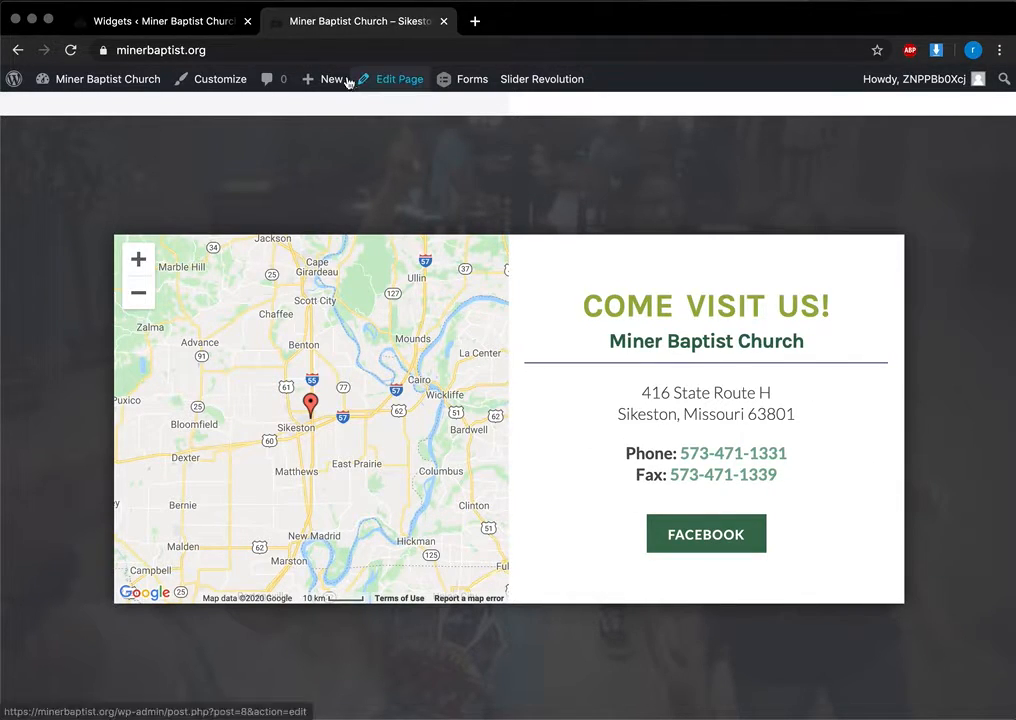
left_click(127, 22)
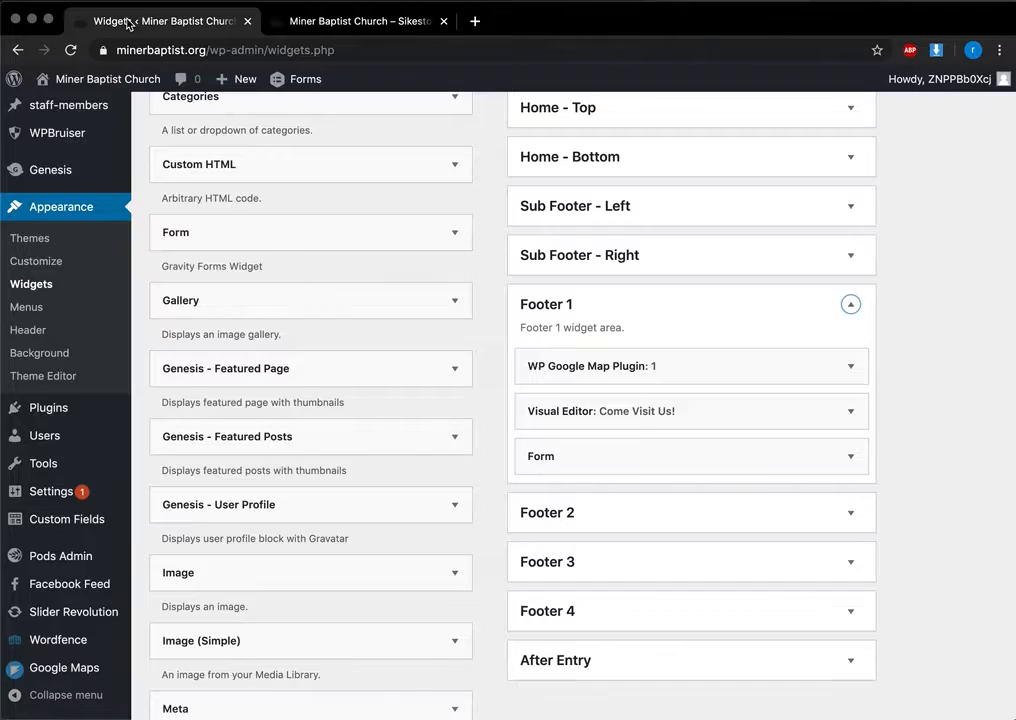
Step: Review the Come Visit Us Visual Editor widget, then collapse it and the Footer 1 area
left_click(851, 412)
scroll(637, 507, "down", 3)
scroll(637, 507, "down", 3)
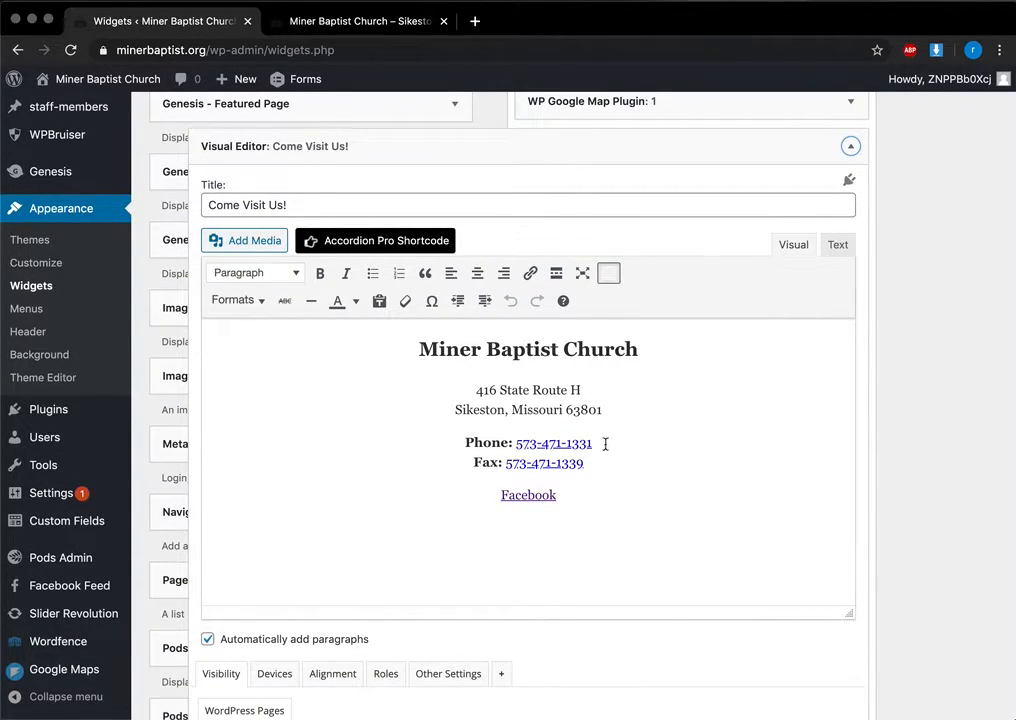
scroll(619, 481, "down", 2)
scroll(560, 472, "down", 8)
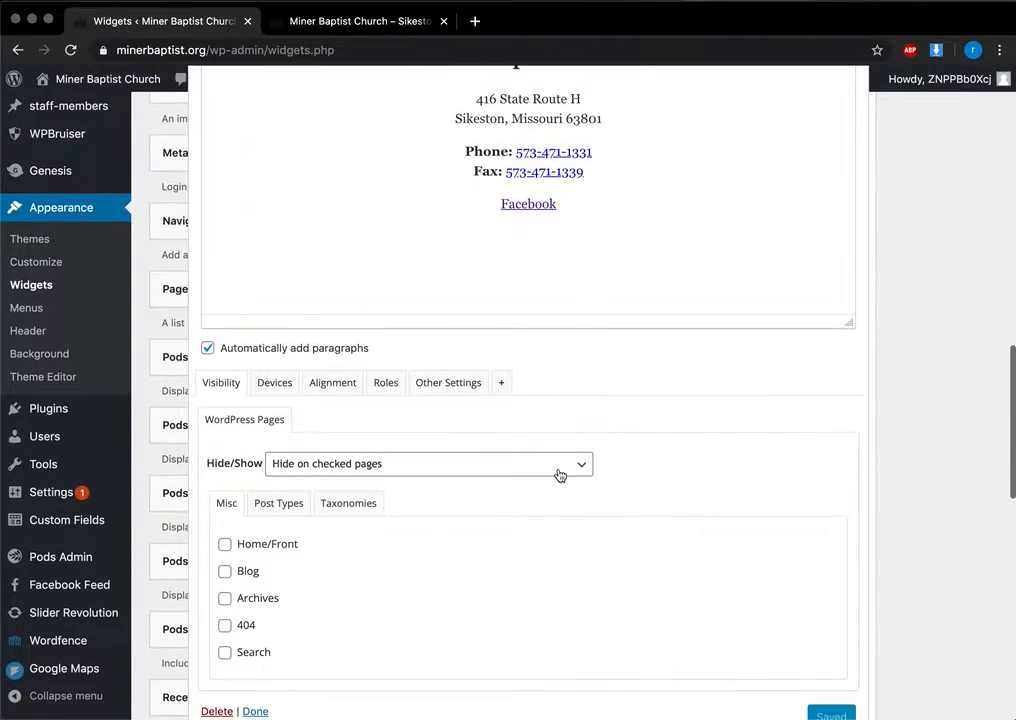
scroll(779, 579, "up", 8)
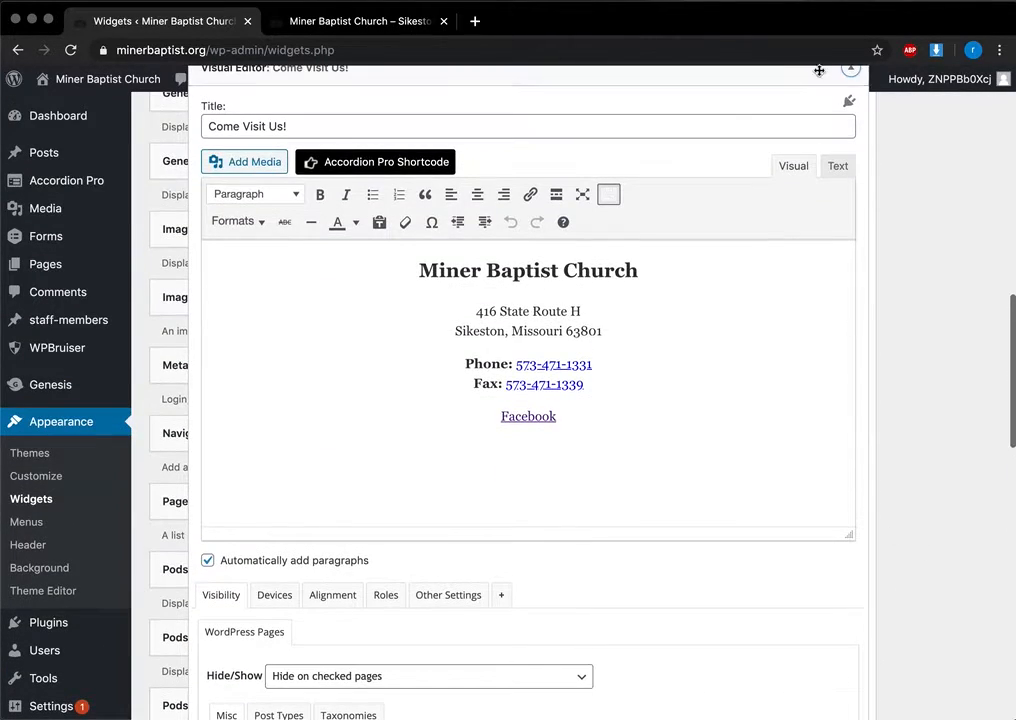
left_click(852, 72)
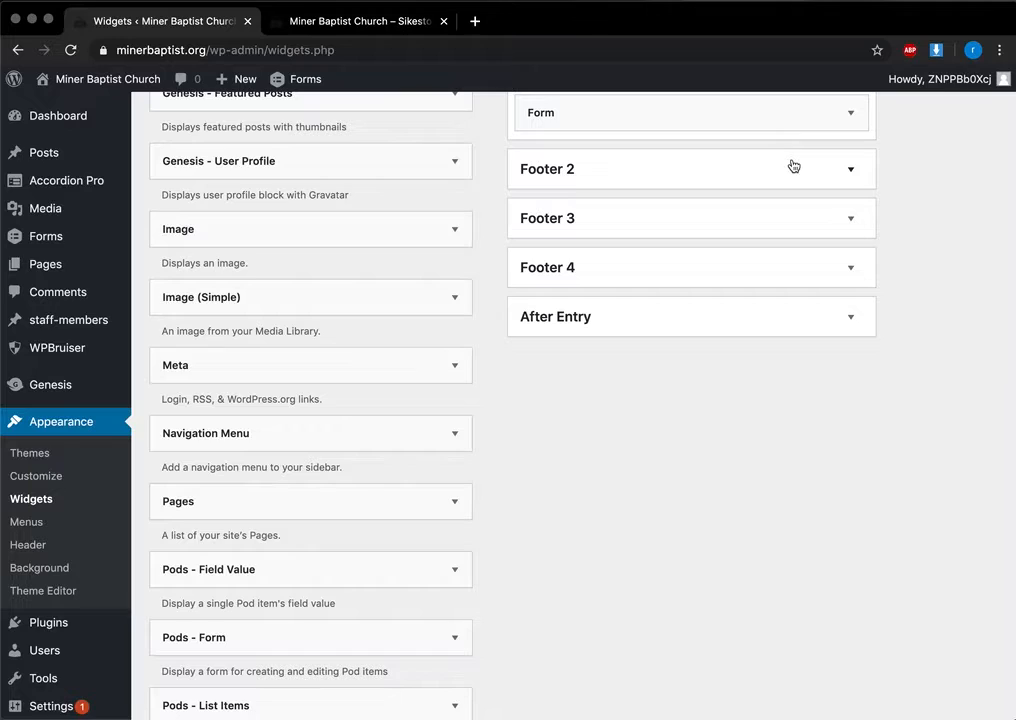
scroll(793, 166, "up", 5)
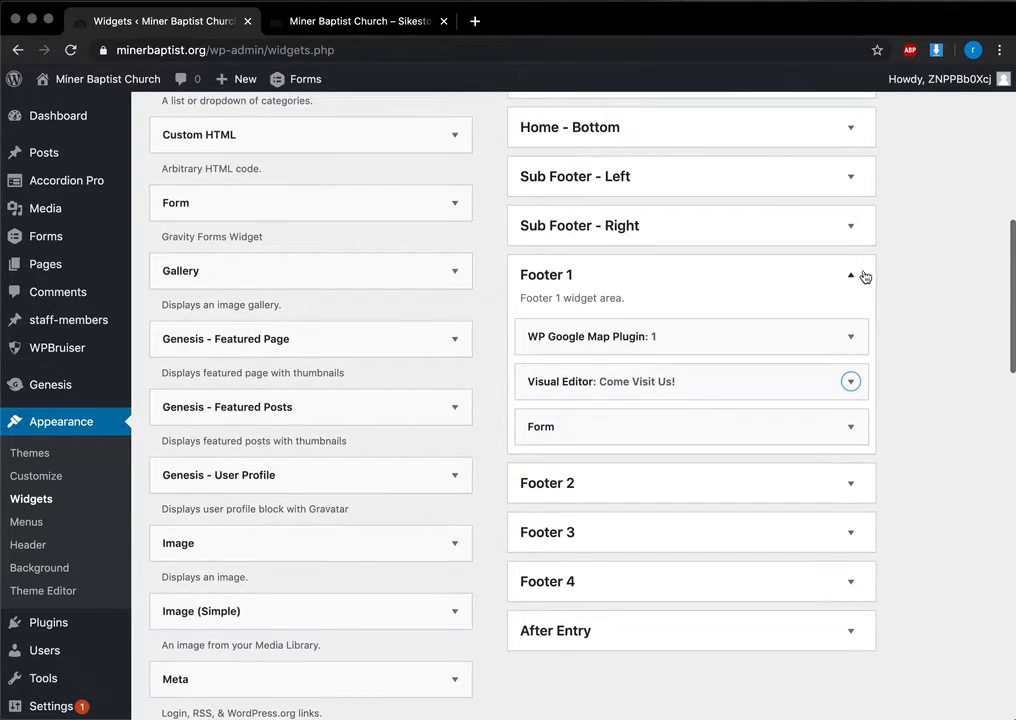
left_click(850, 274)
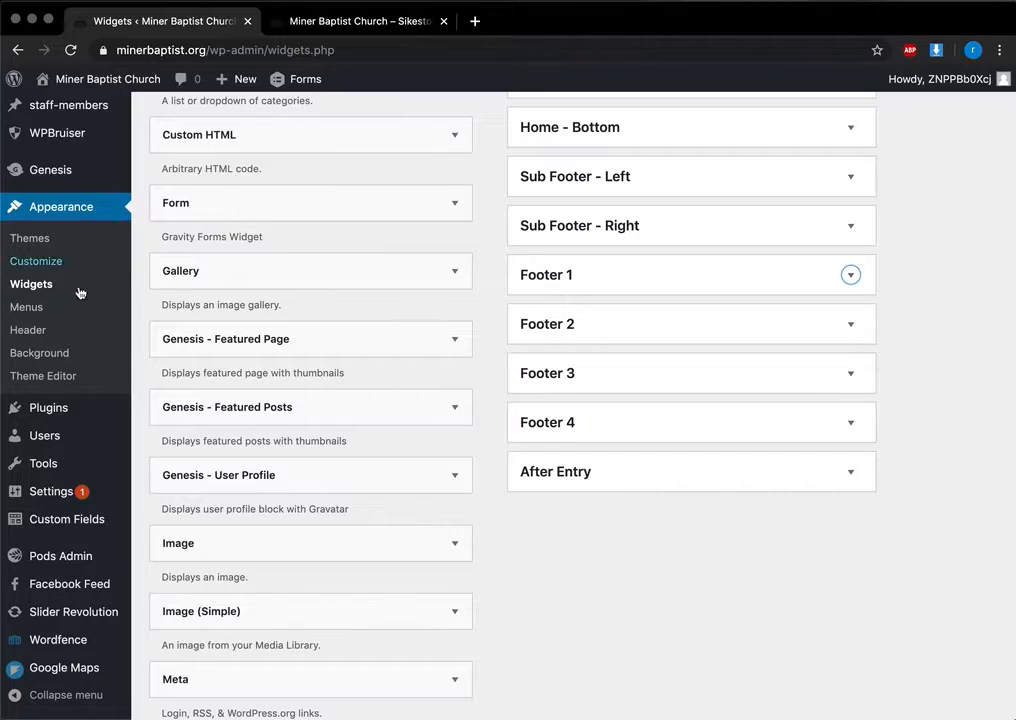
left_click(28, 307)
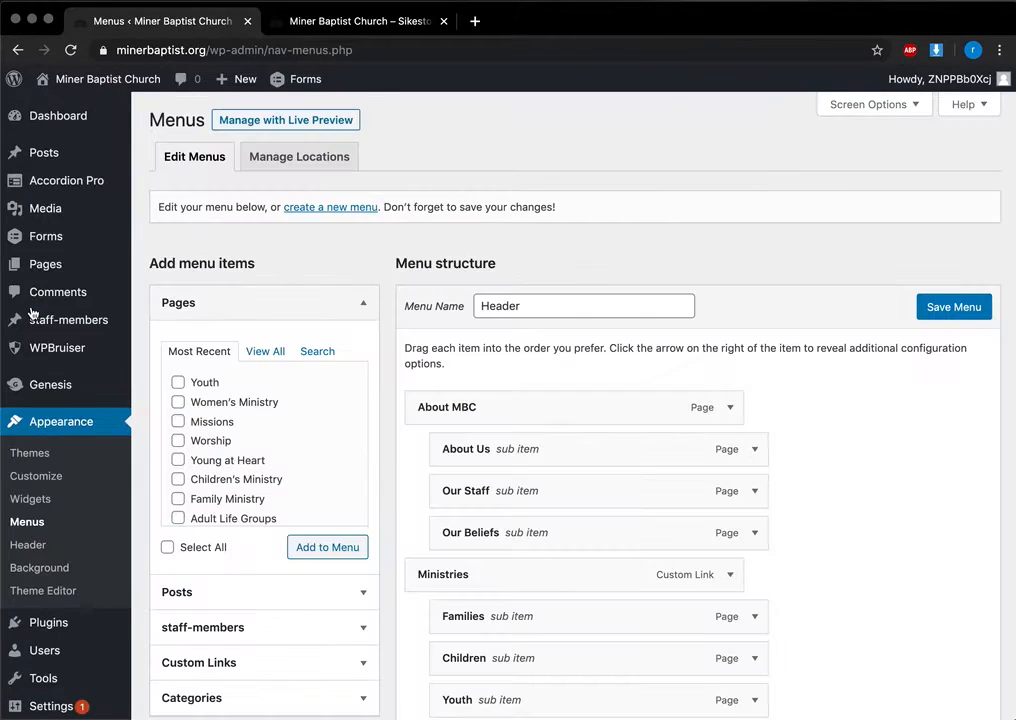
Step: Check the live site's Ministries navigation dropdown against the Header menu
left_click(408, 31)
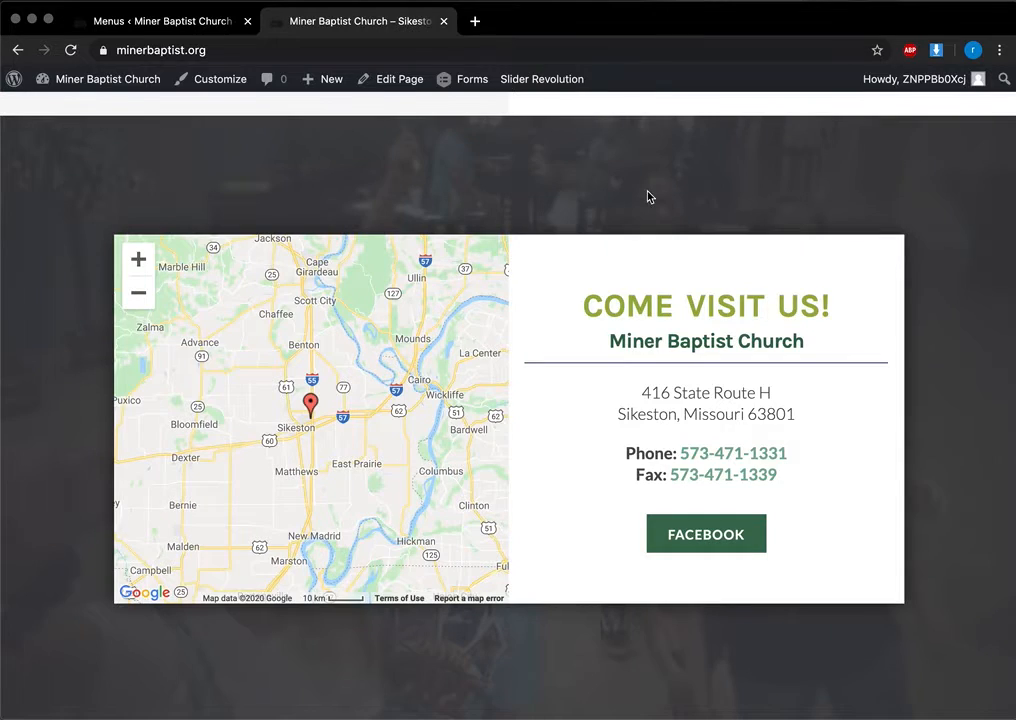
scroll(656, 198, "up", 15)
mouse_move(653, 196)
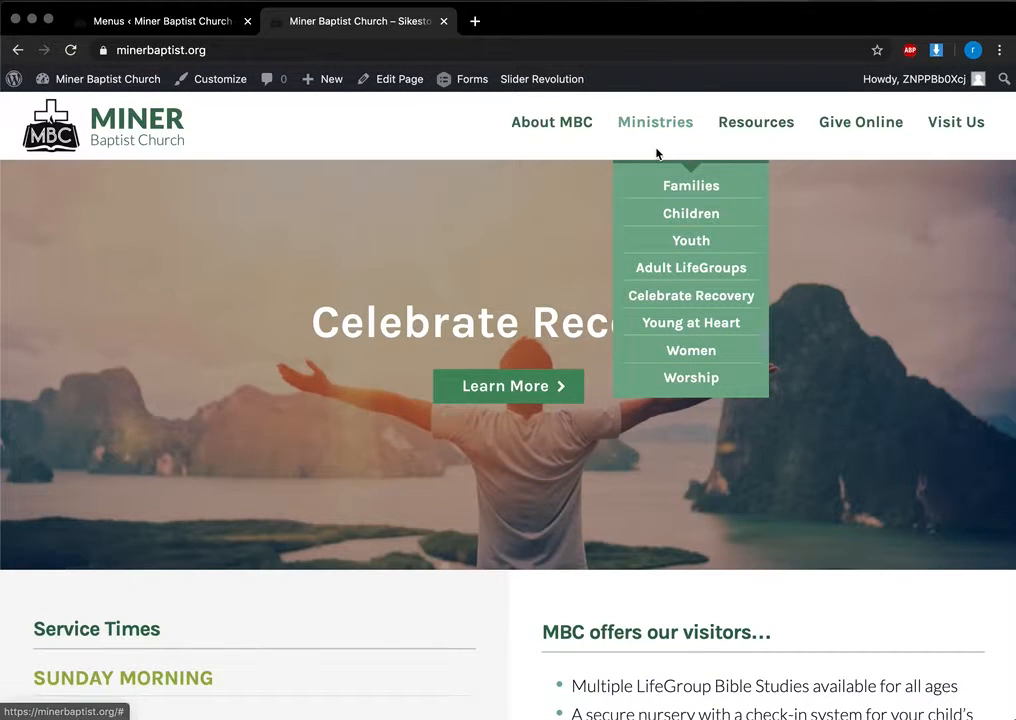
left_click(160, 21)
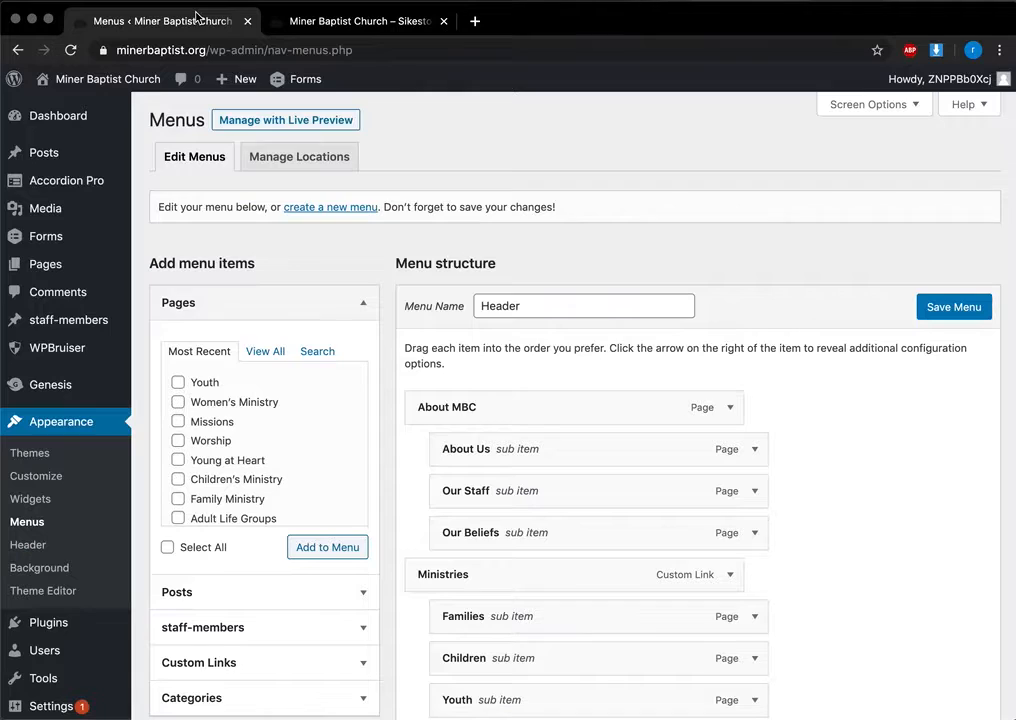
Step: Test-drag a Header menu item, tick the Youth page, and list all available pages
scroll(610, 480, "down", 3)
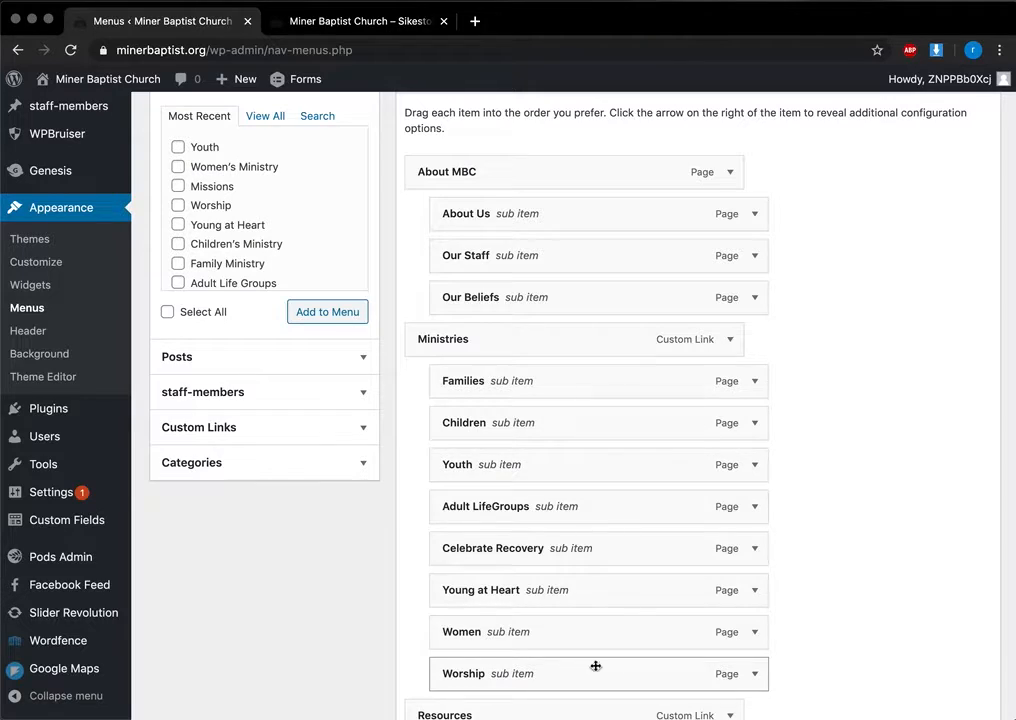
scroll(592, 395, "down", 3)
scroll(592, 395, "down", 2)
mouse_move(555, 303)
left_mouse_down()
mouse_move(581, 300)
mouse_move(540, 304)
left_mouse_up()
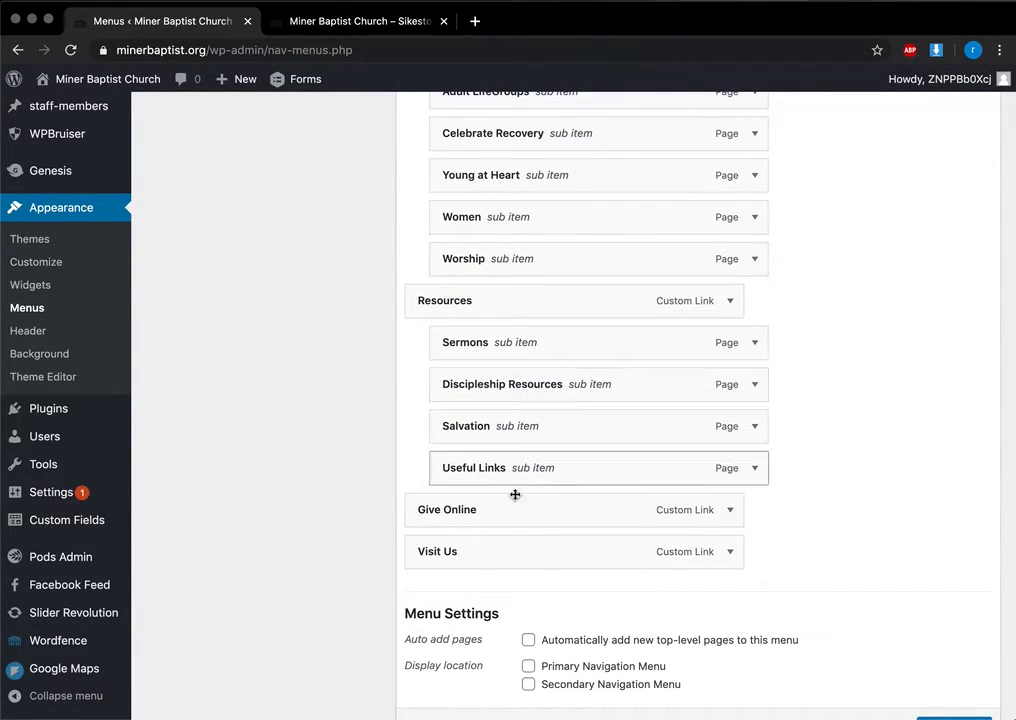
scroll(510, 517, "up", 4)
scroll(470, 568, "up", 3)
left_click(178, 331)
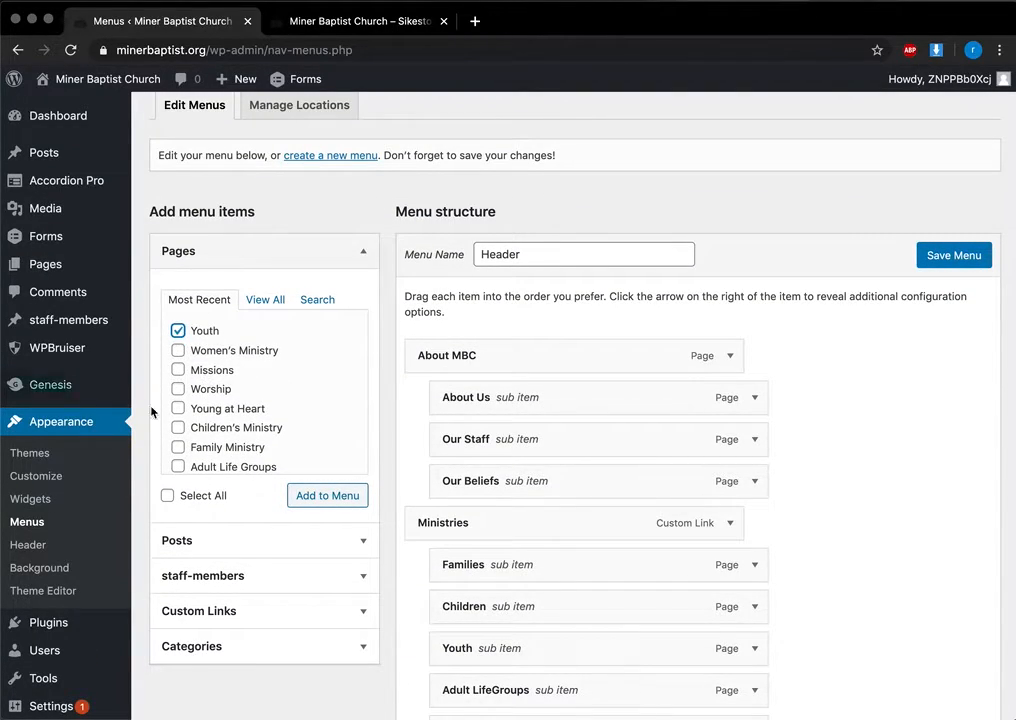
left_click(277, 300)
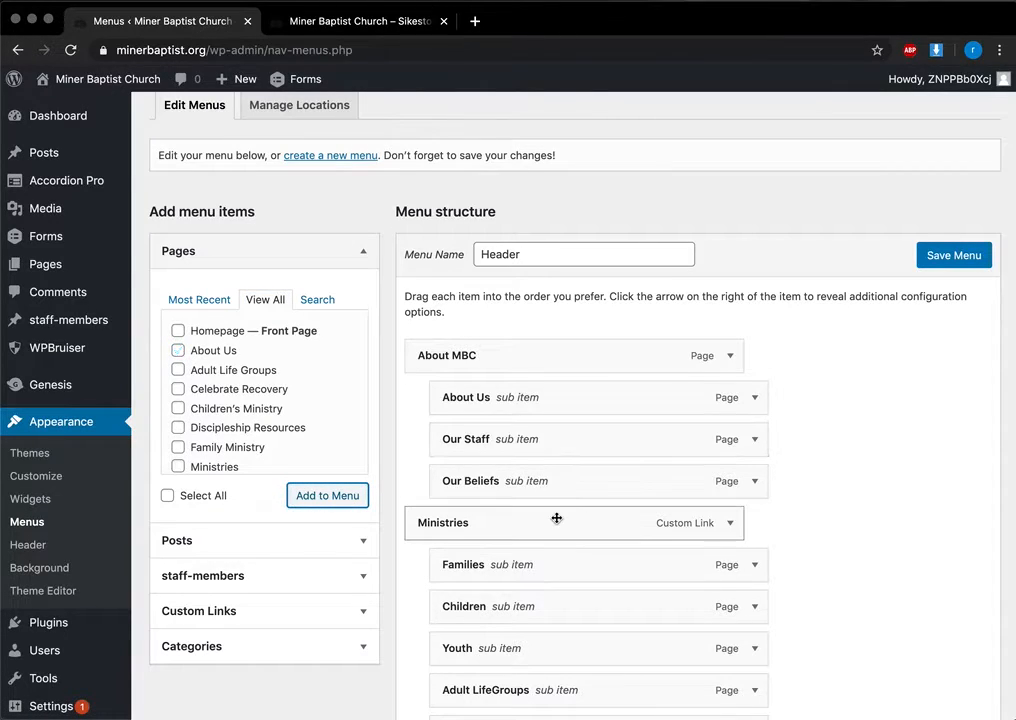
scroll(557, 518, "down", 10)
Step: Move About Us under Worship as a trial, then remove it from the menu
left_click_drag(410, 455, 599, 188)
left_click(782, 200)
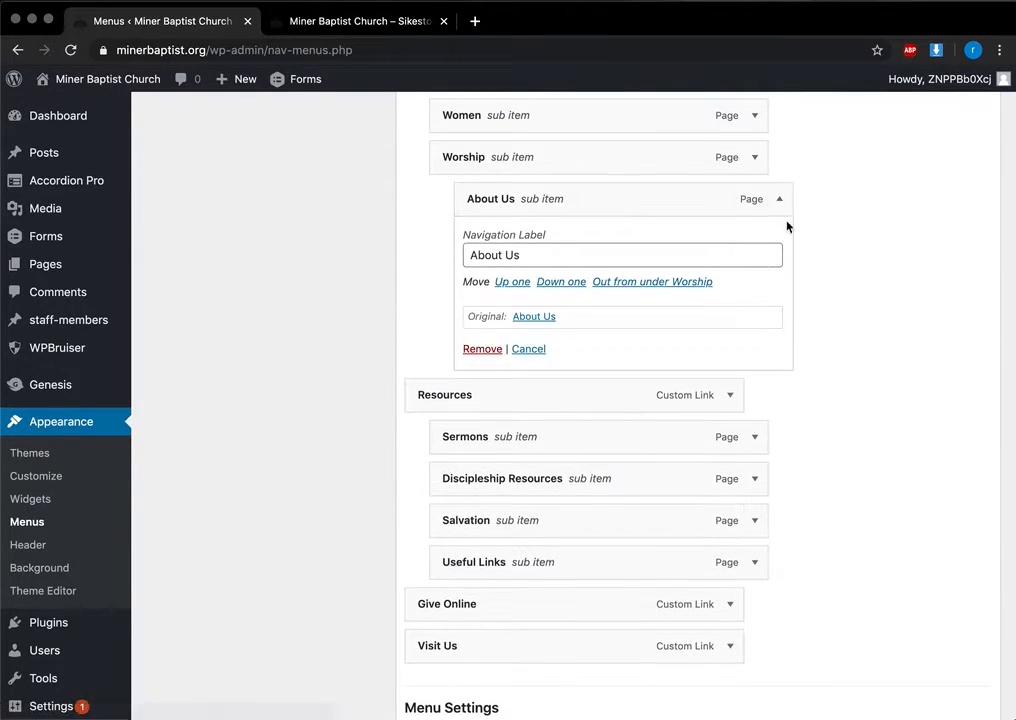
left_click(483, 349)
scroll(494, 345, "up", 5)
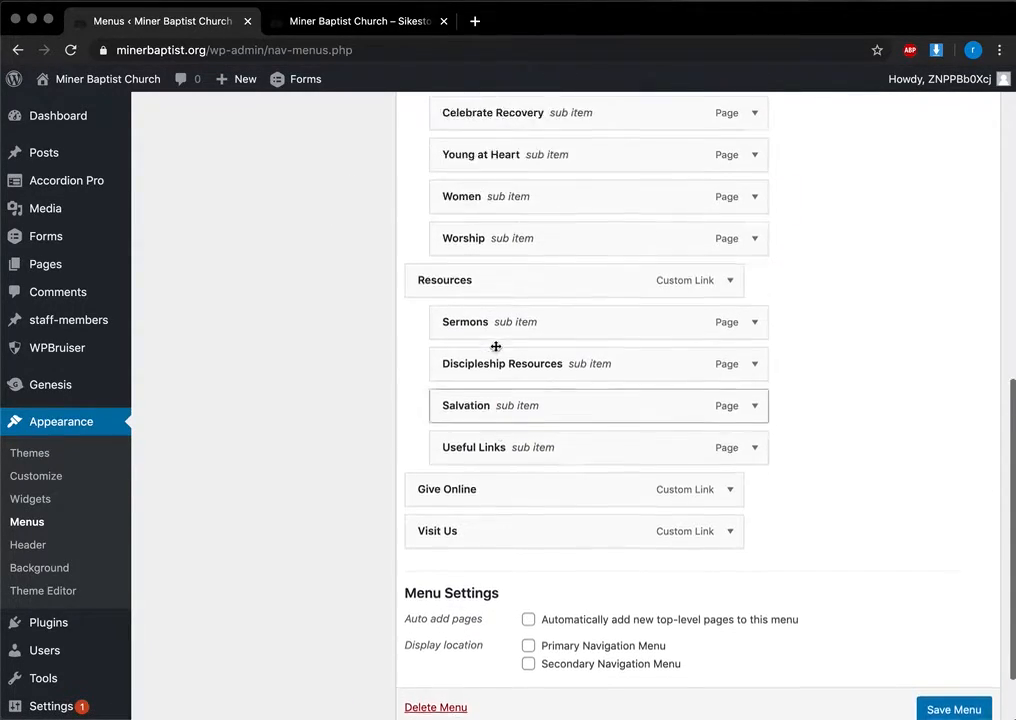
scroll(495, 346, "up", 4)
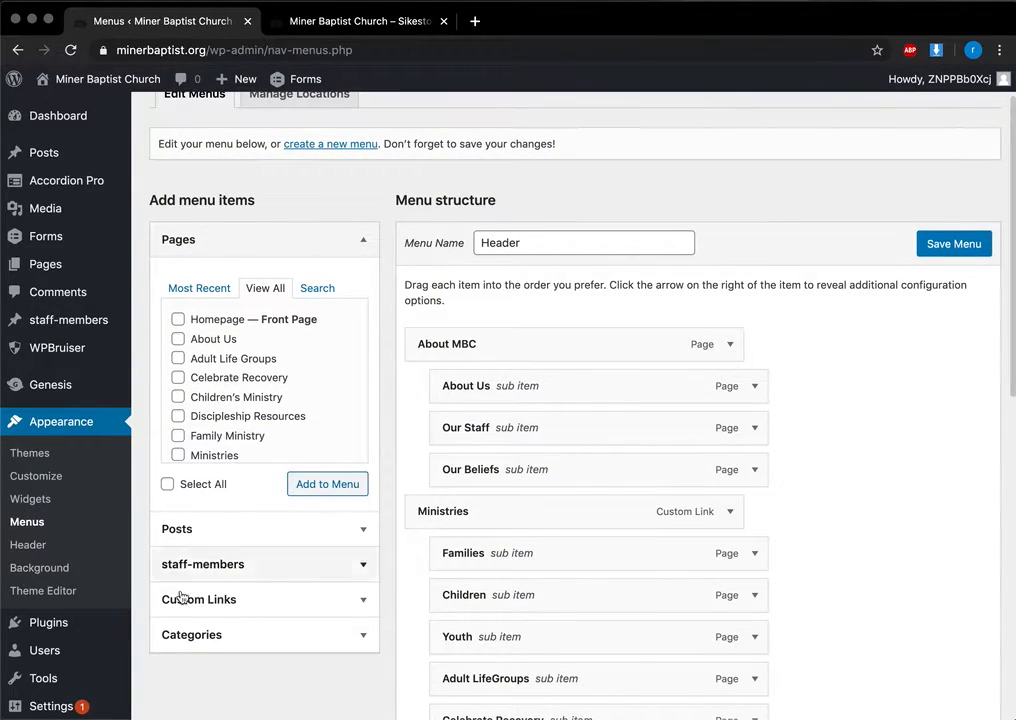
Step: Expand Custom Links and inspect the existing Give Online menu item's link settings
left_click(362, 598)
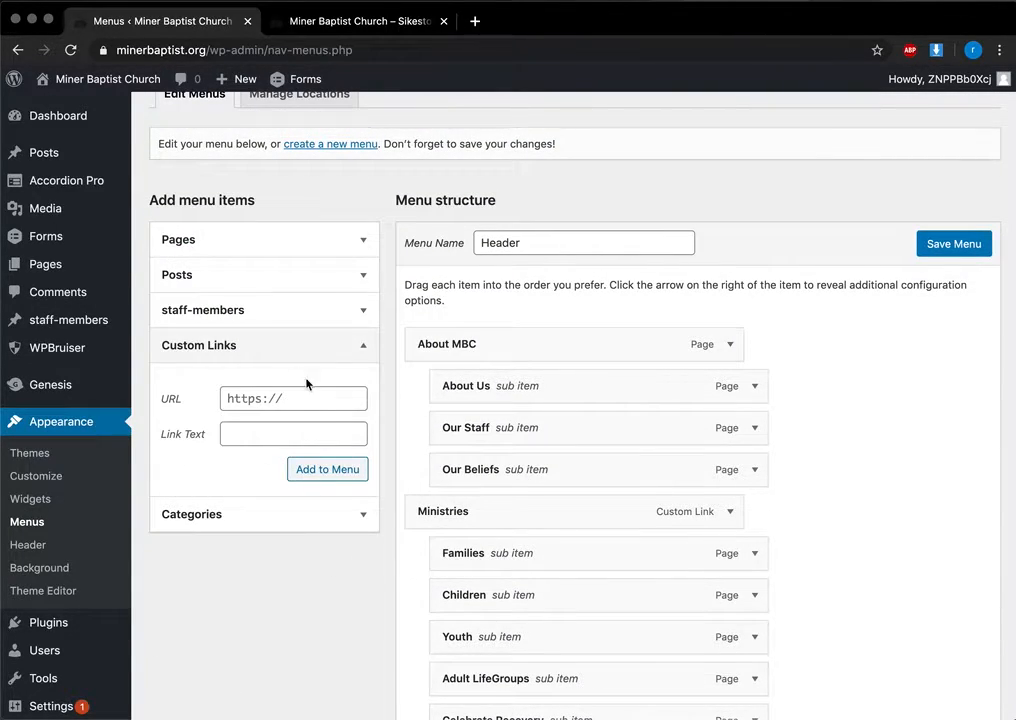
scroll(512, 547, "down", 6)
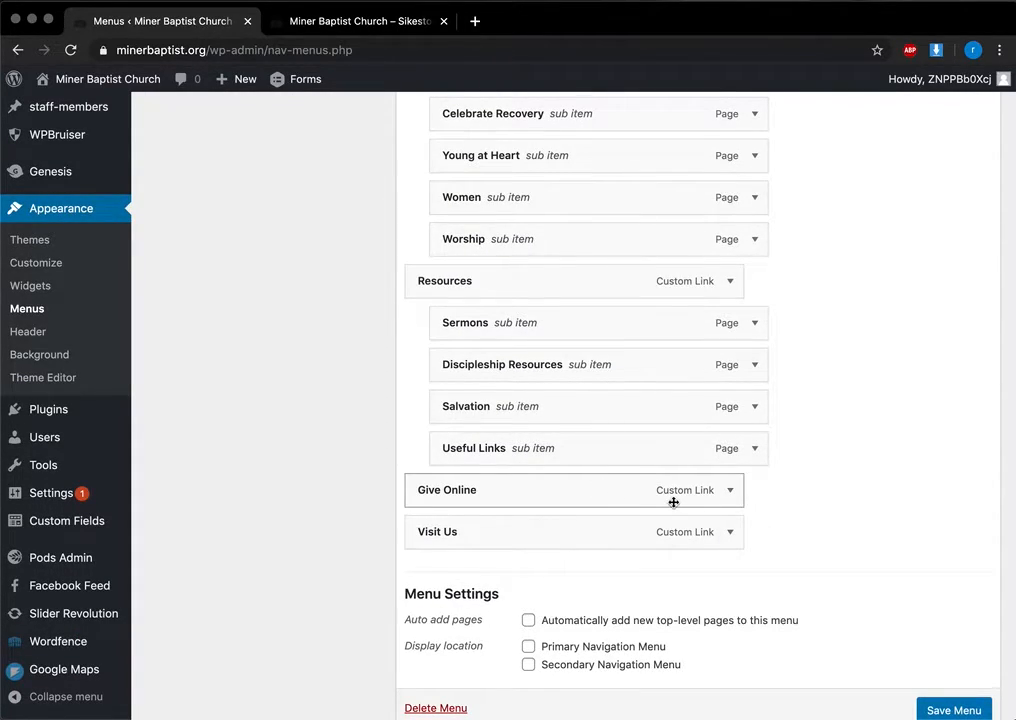
left_click(731, 491)
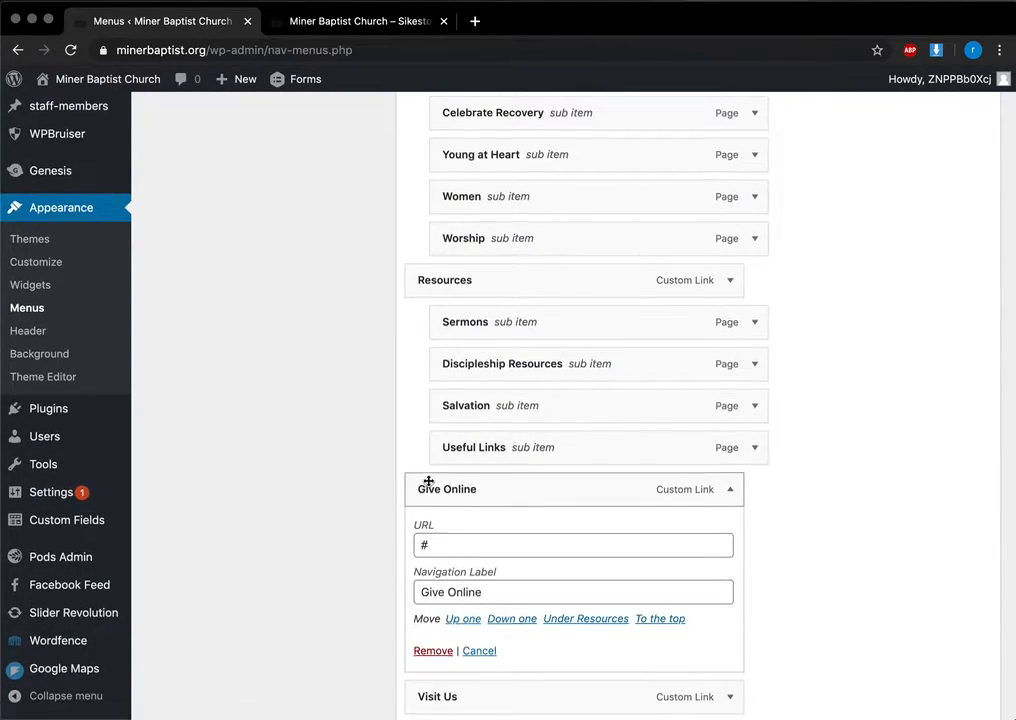
scroll(440, 480, "down", 1)
left_click(430, 482)
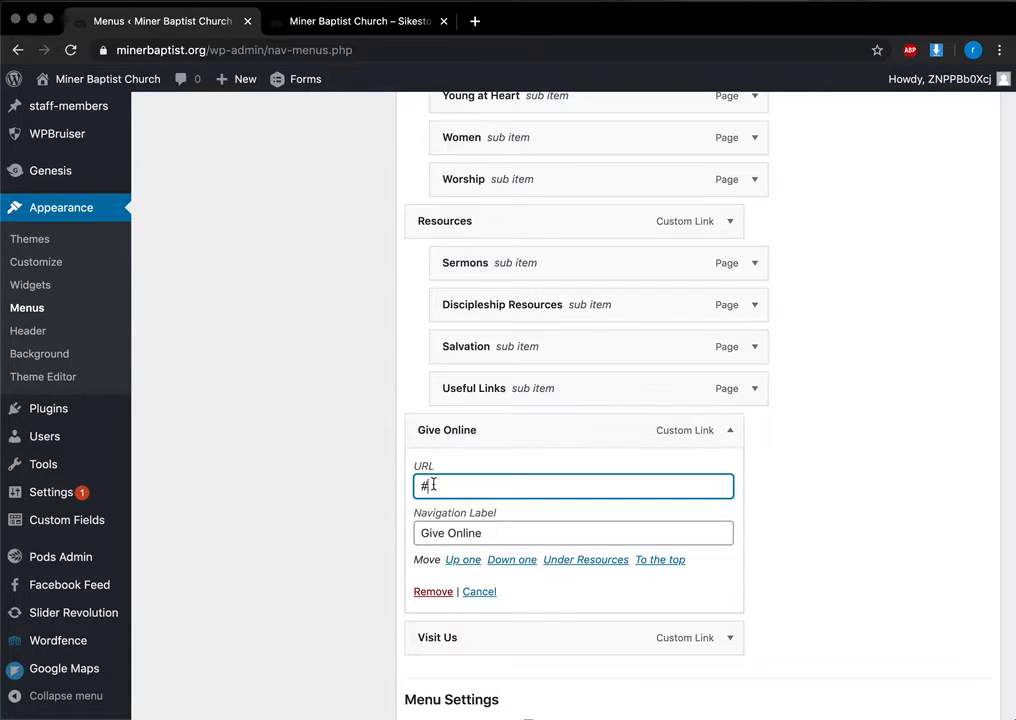
scroll(794, 615, "down", 4)
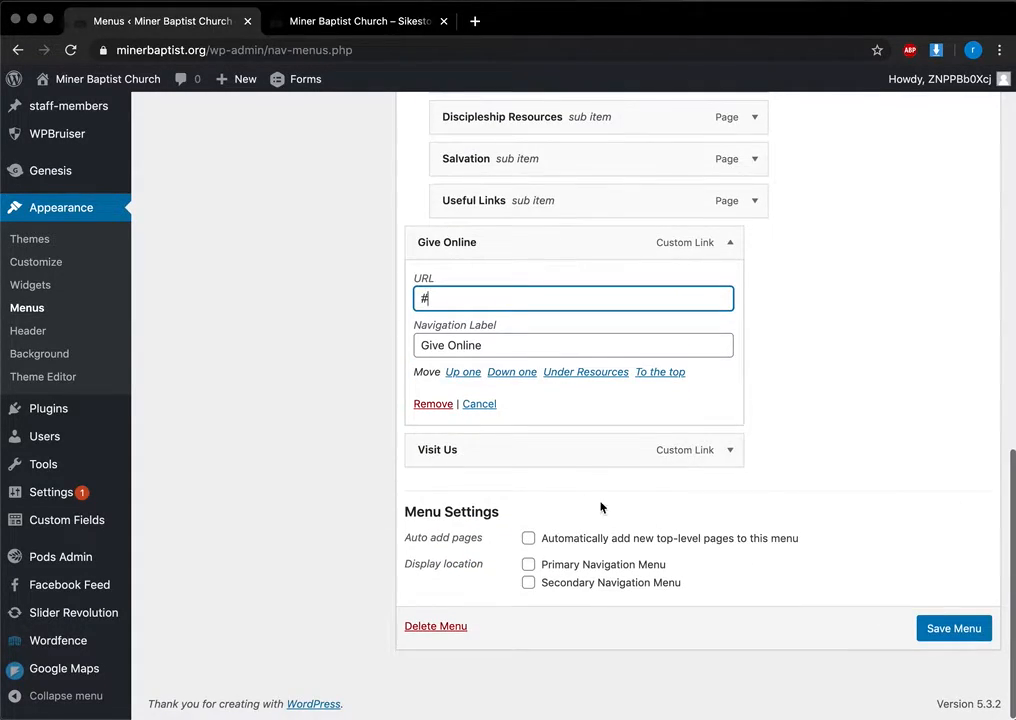
scroll(733, 246, "up", 4)
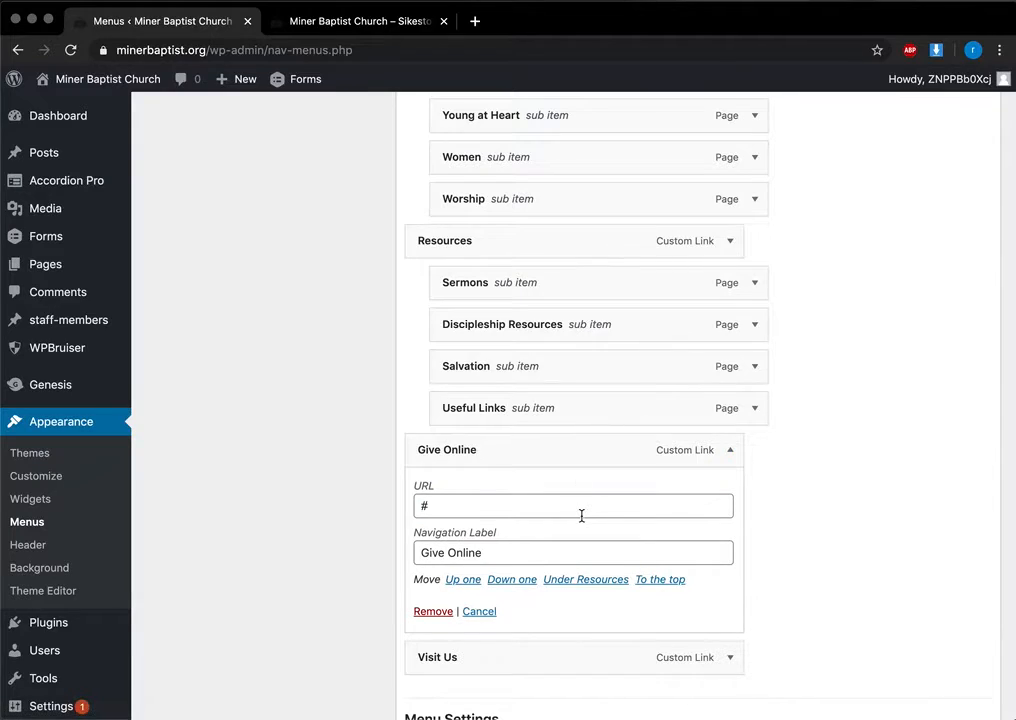
left_click(730, 451)
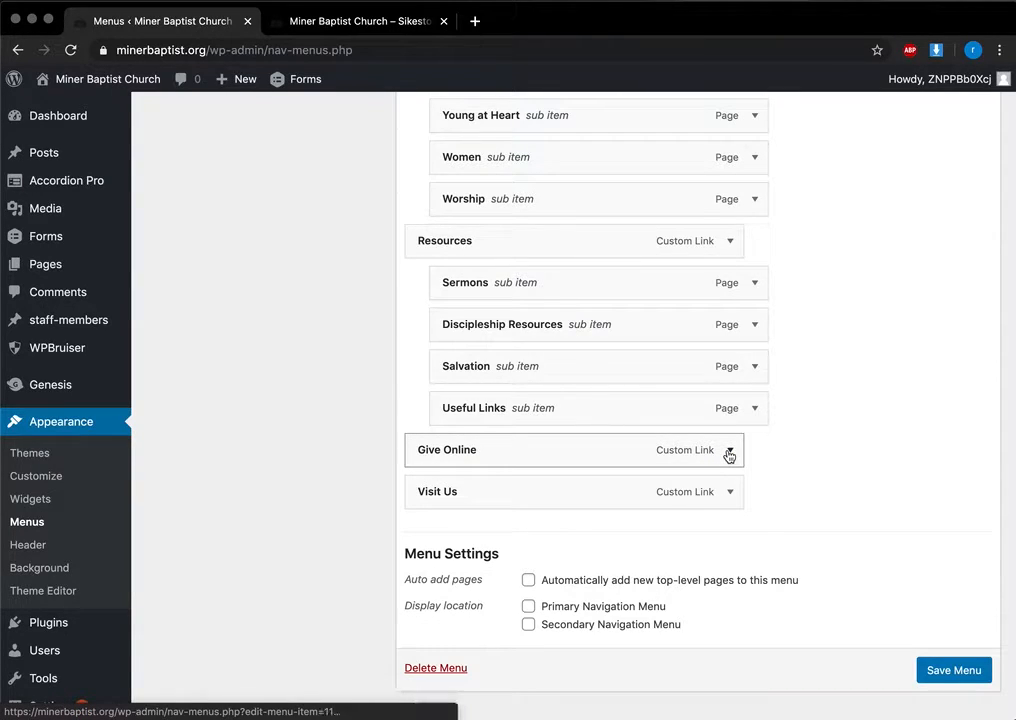
left_click(729, 451)
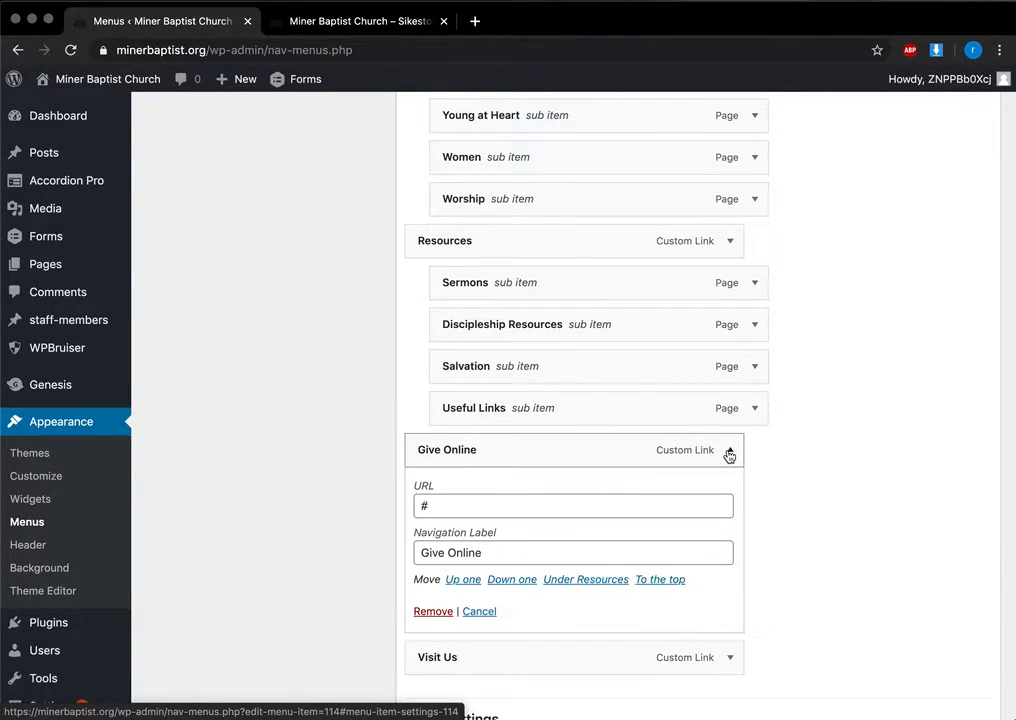
scroll(697, 424, "down", 3)
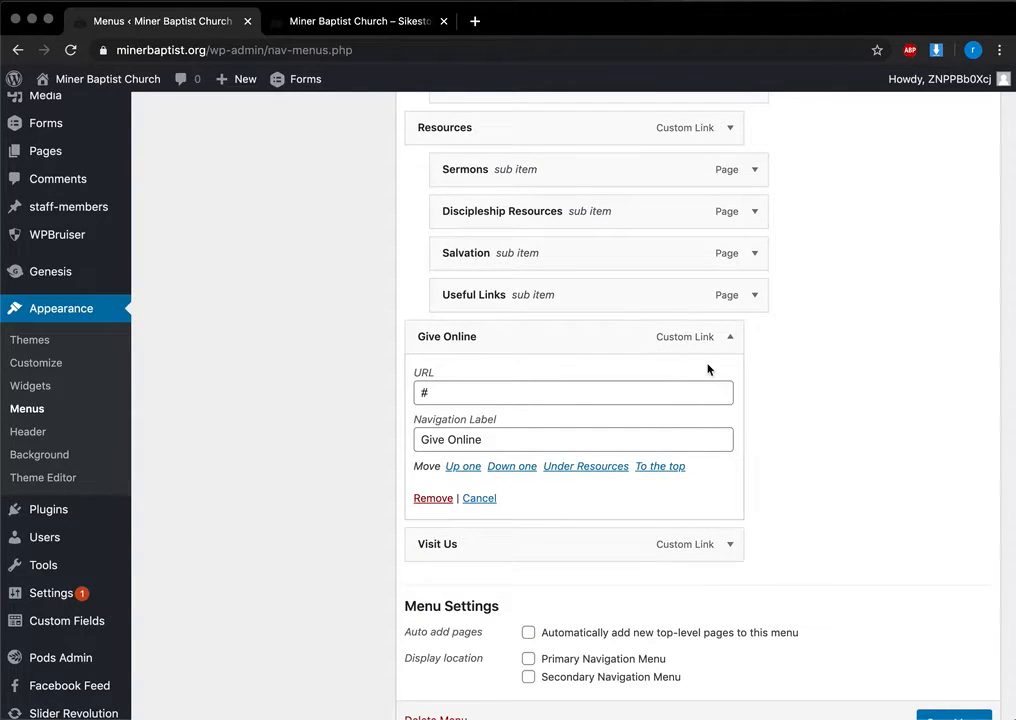
left_click(730, 336)
scroll(739, 345, "up", 15)
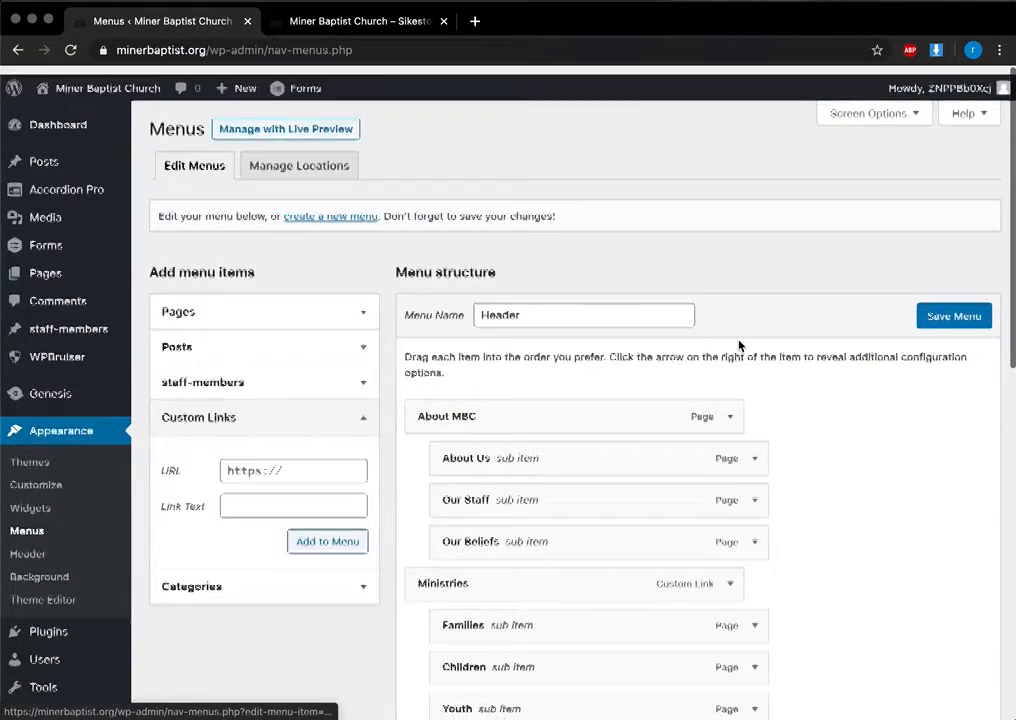
scroll(687, 358, "down", 1)
Step: Enter 'Giving' as the custom link text and add it to the Header menu with no URL
left_click(231, 414)
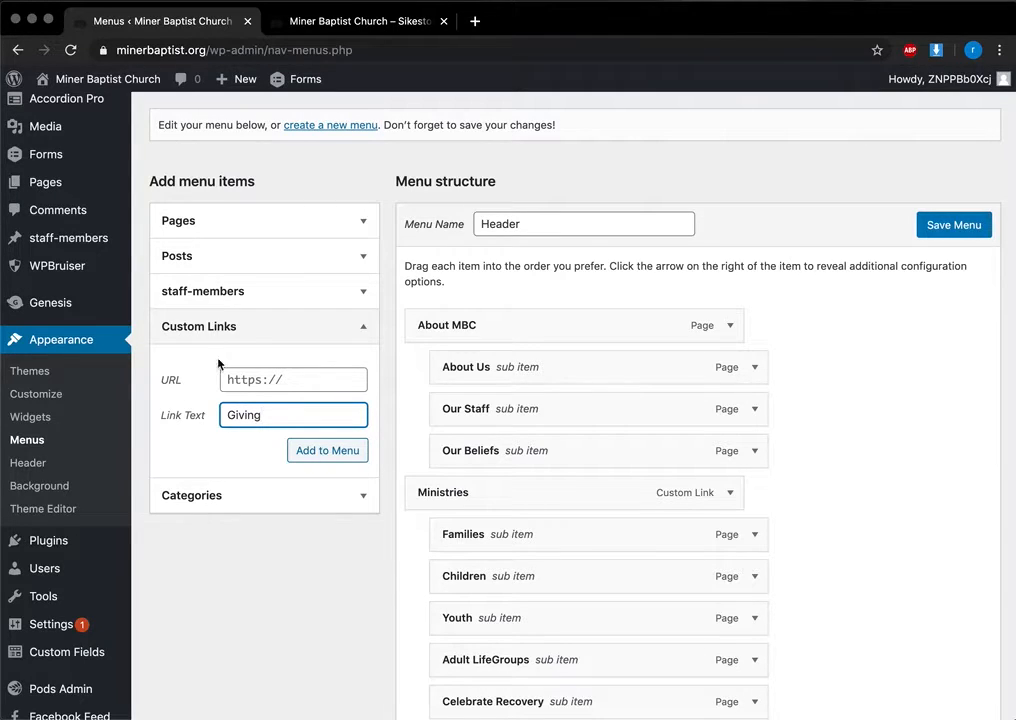
scroll(590, 615, "down", 5)
scroll(590, 615, "up", 2)
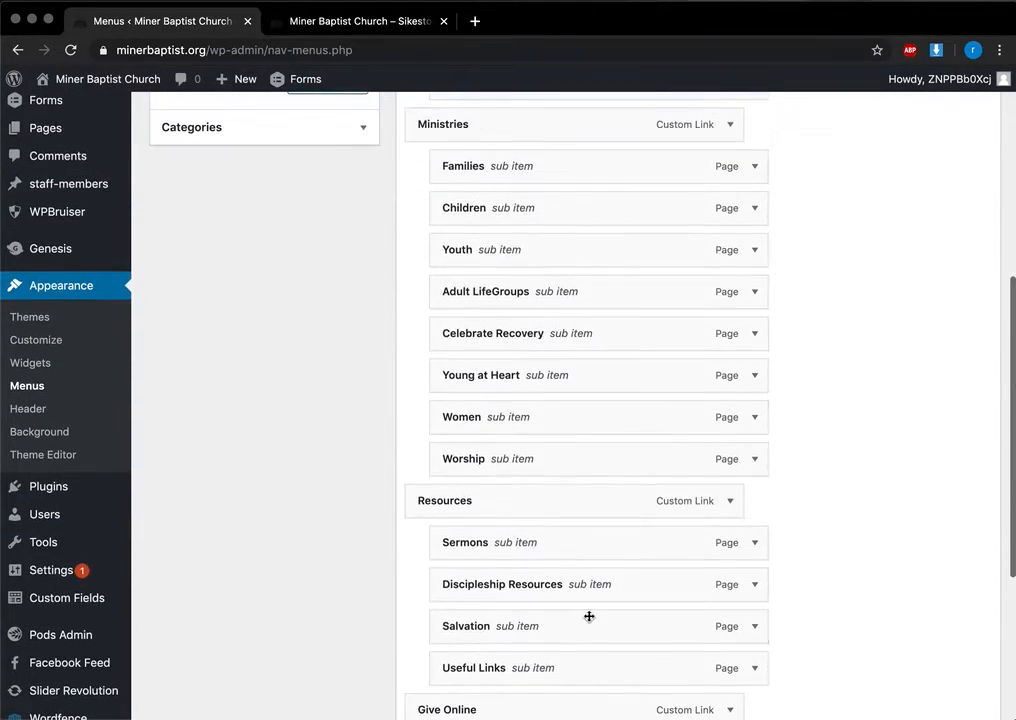
scroll(213, 256, "up", 4)
left_click(317, 289)
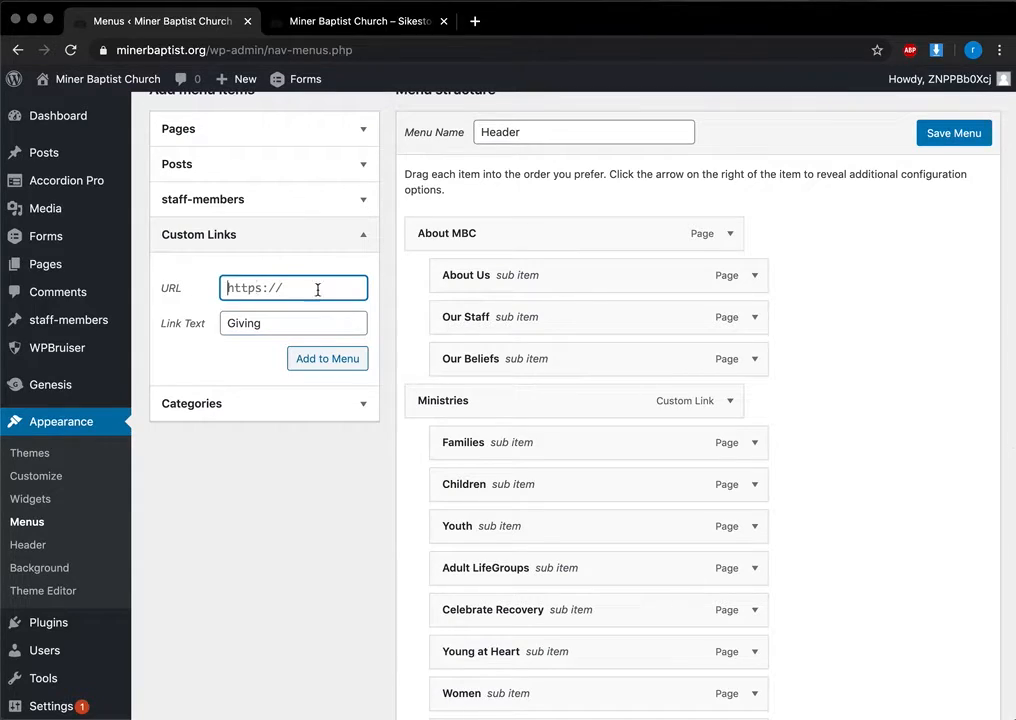
left_click(321, 361)
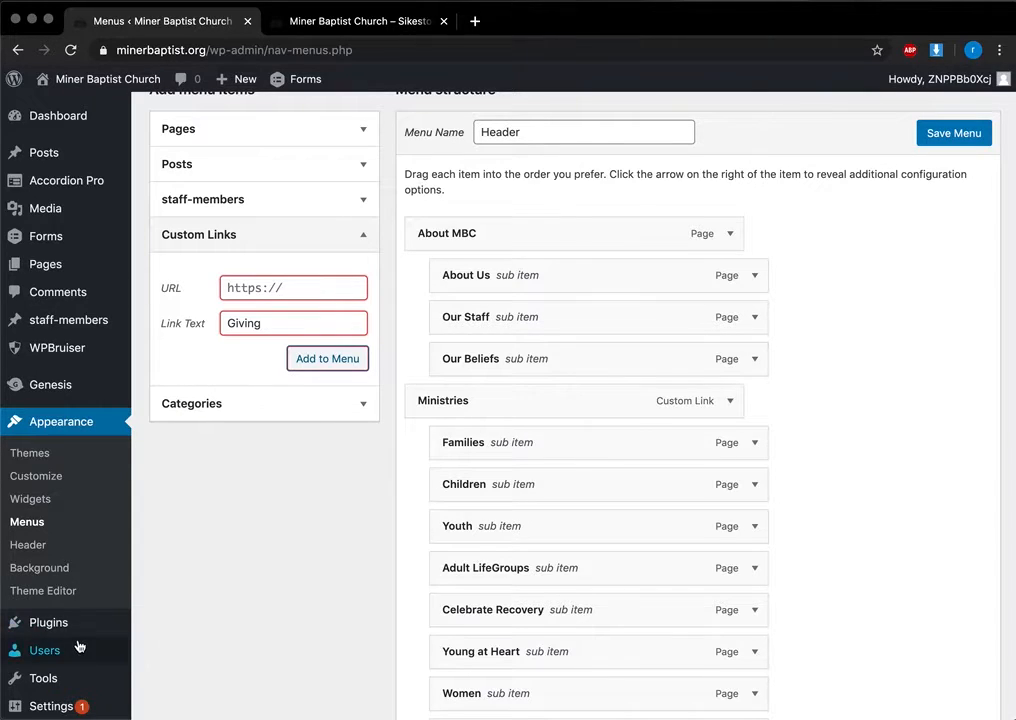
scroll(77, 645, "down", 3)
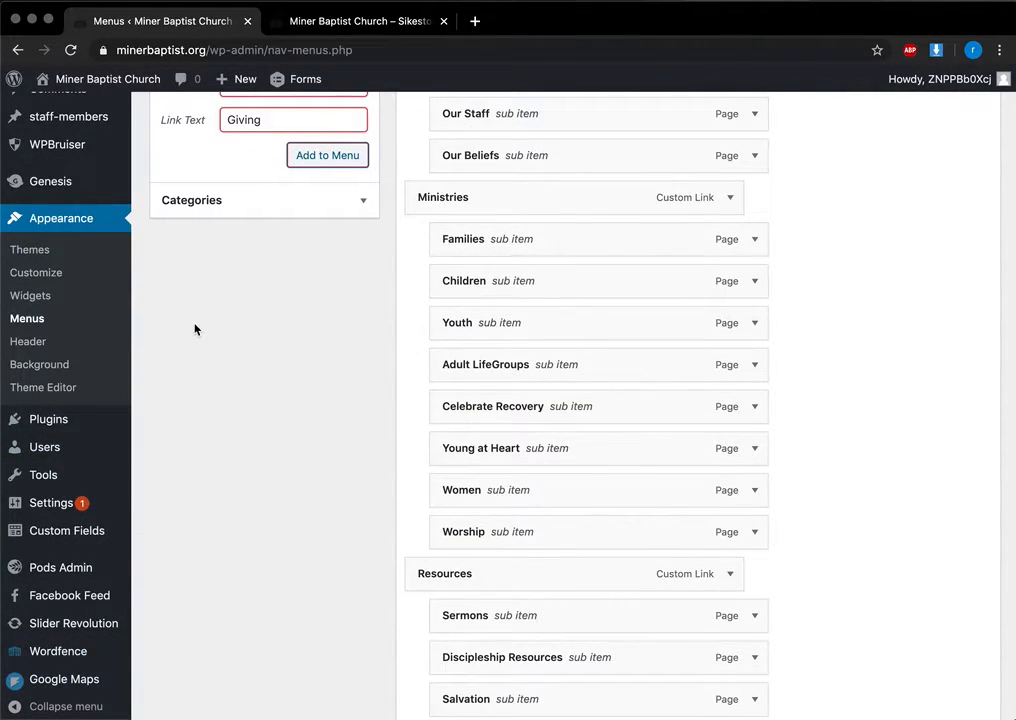
Step: Go to Users, leaving the menu page without saving, and start a new user with Add New
left_click(50, 452)
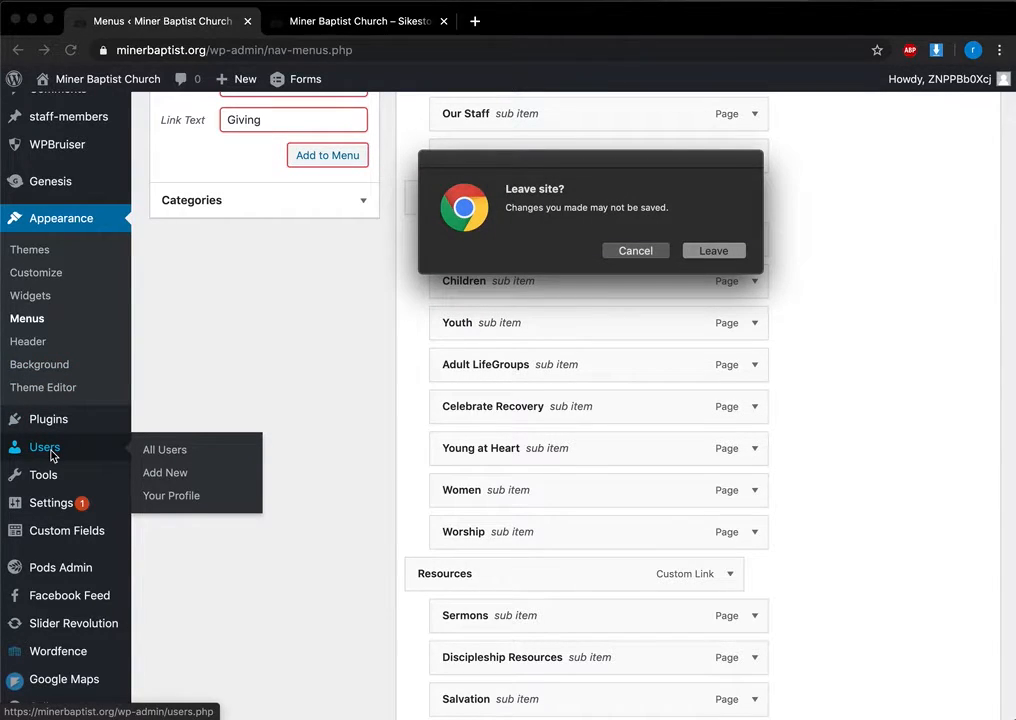
left_click(713, 251)
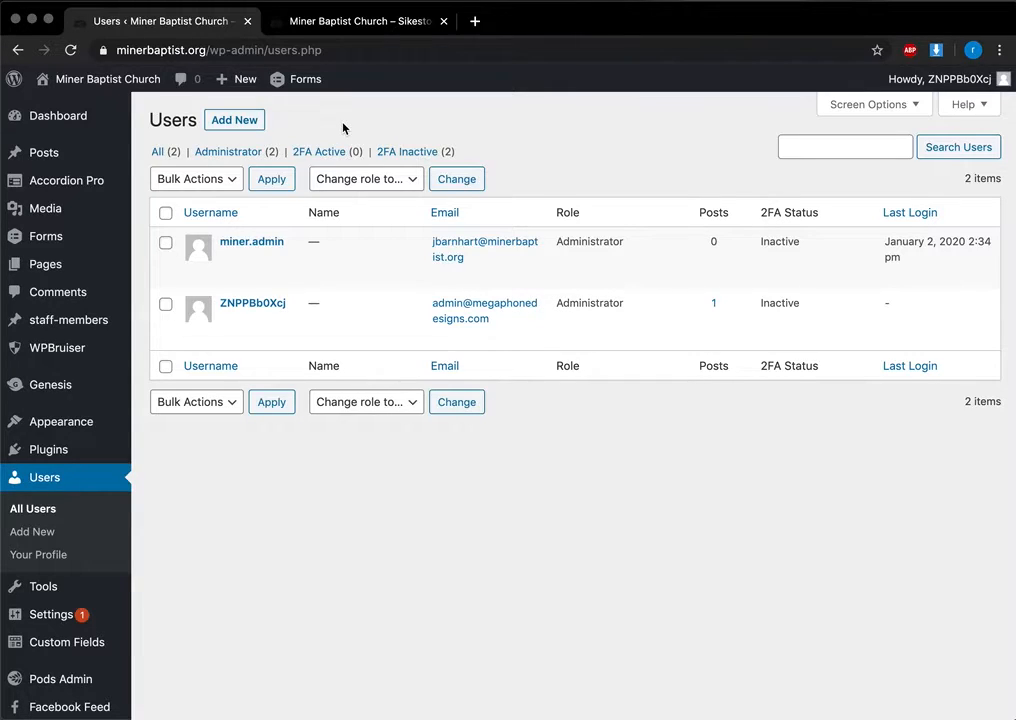
left_click(235, 121)
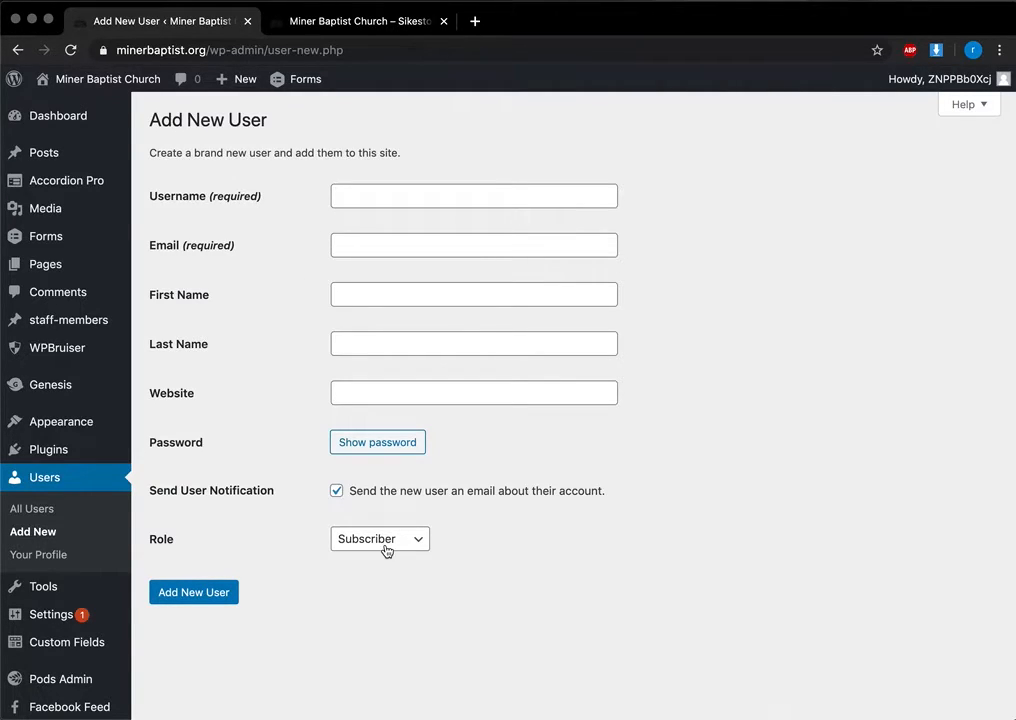
Step: Try a custom password for the new user, then cancel back to a strong generated password
left_click(357, 442)
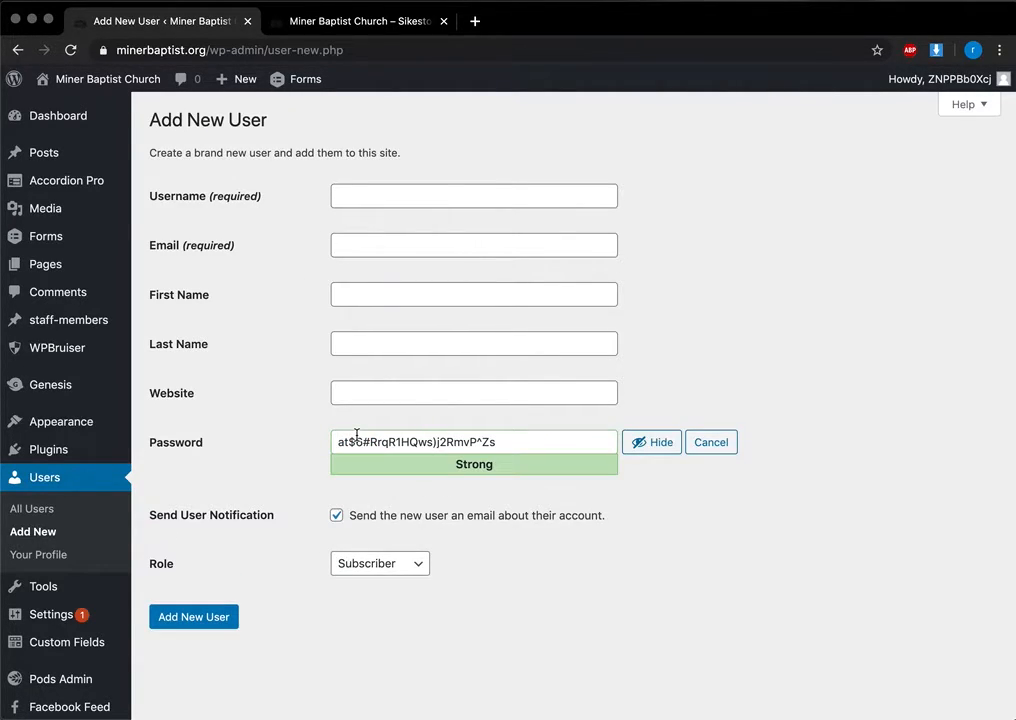
left_click(502, 442)
key("super+a")
key("BackSpace")
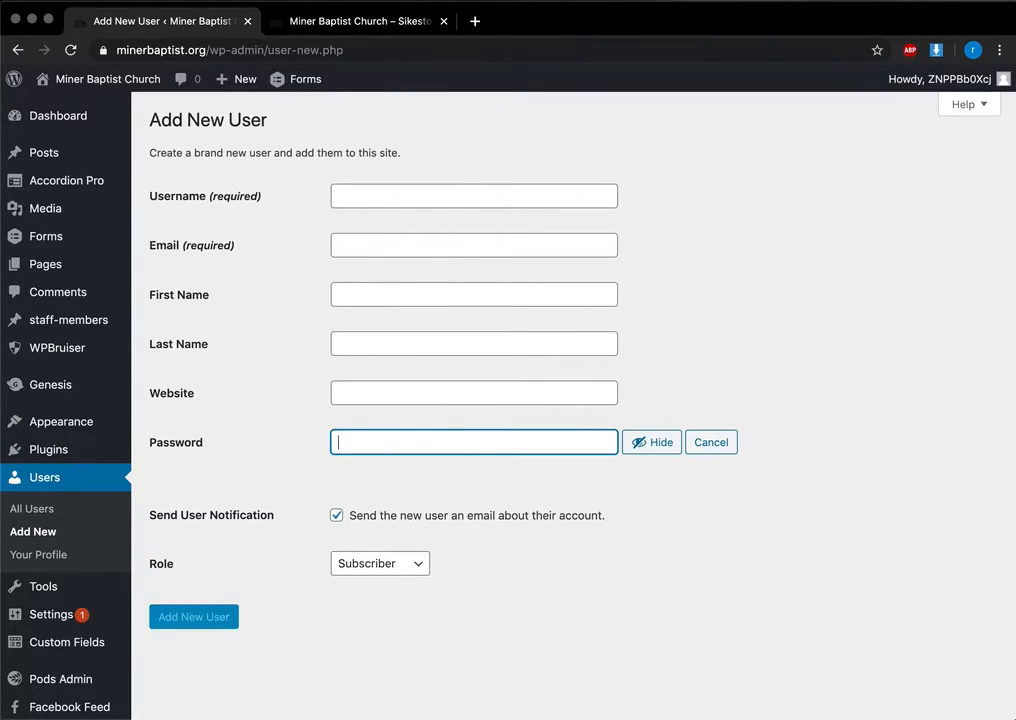
type("mp")
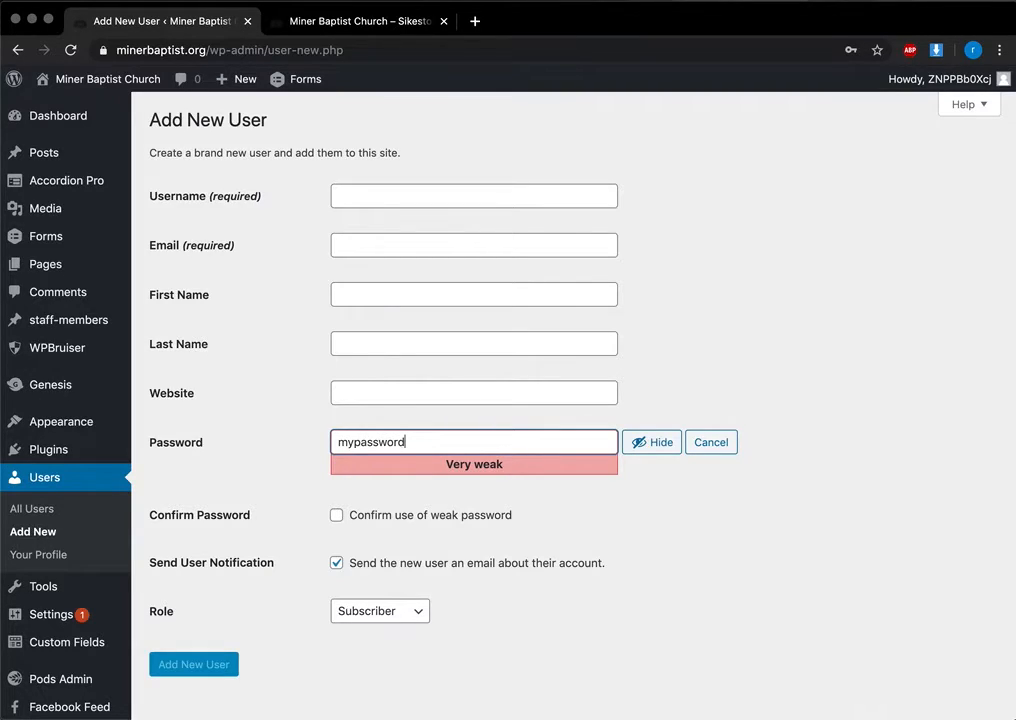
type("password1")
left_click(706, 447)
left_click(397, 445)
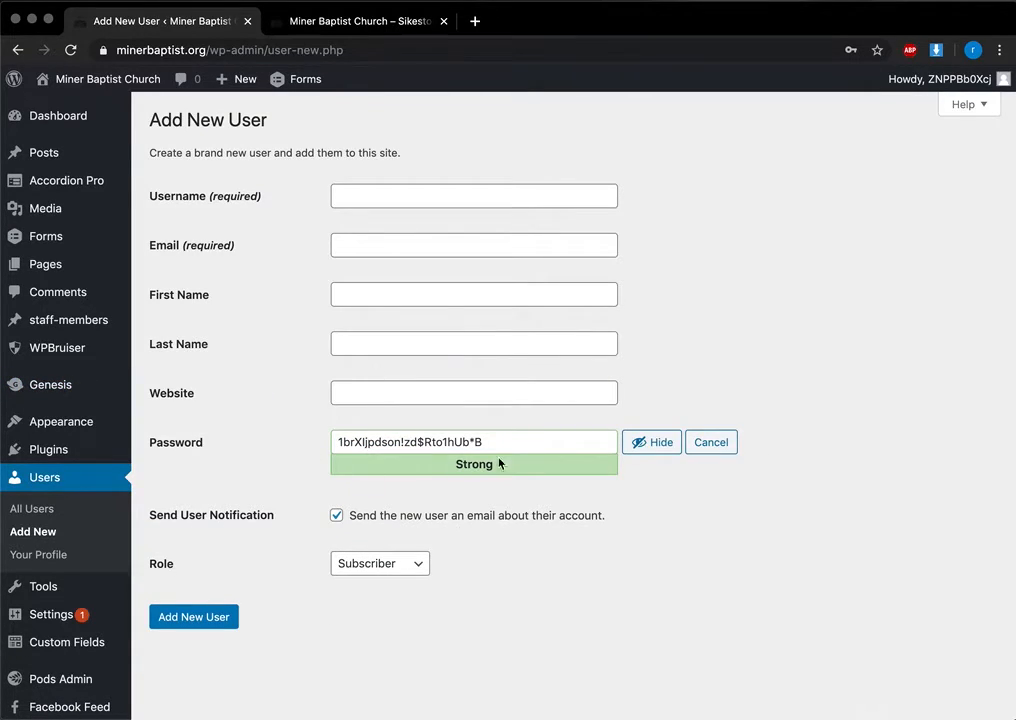
Step: Navigate to the Slider Revolution plugin from the admin sidebar
scroll(61, 491, "down", 3)
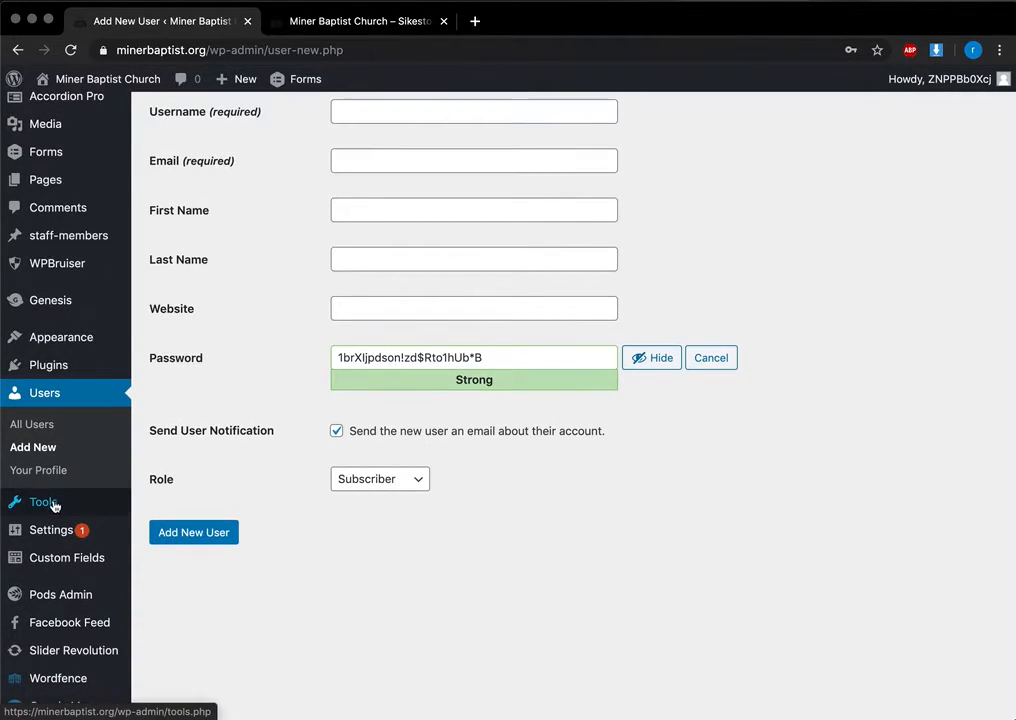
mouse_move(62, 507)
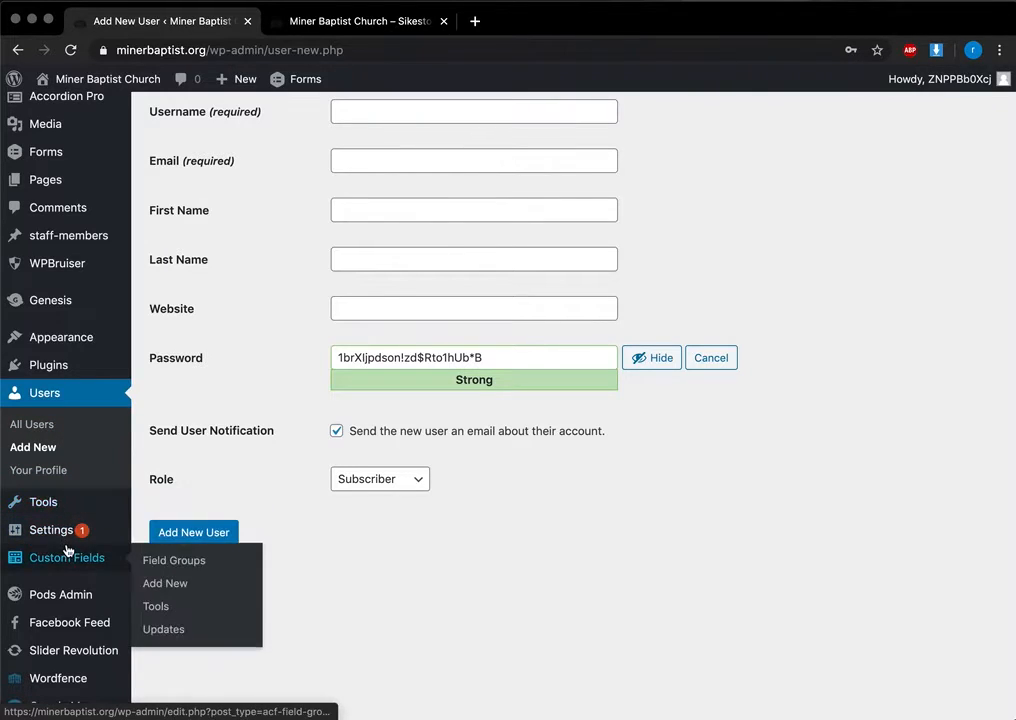
scroll(68, 544, "down", 2)
left_click(66, 613)
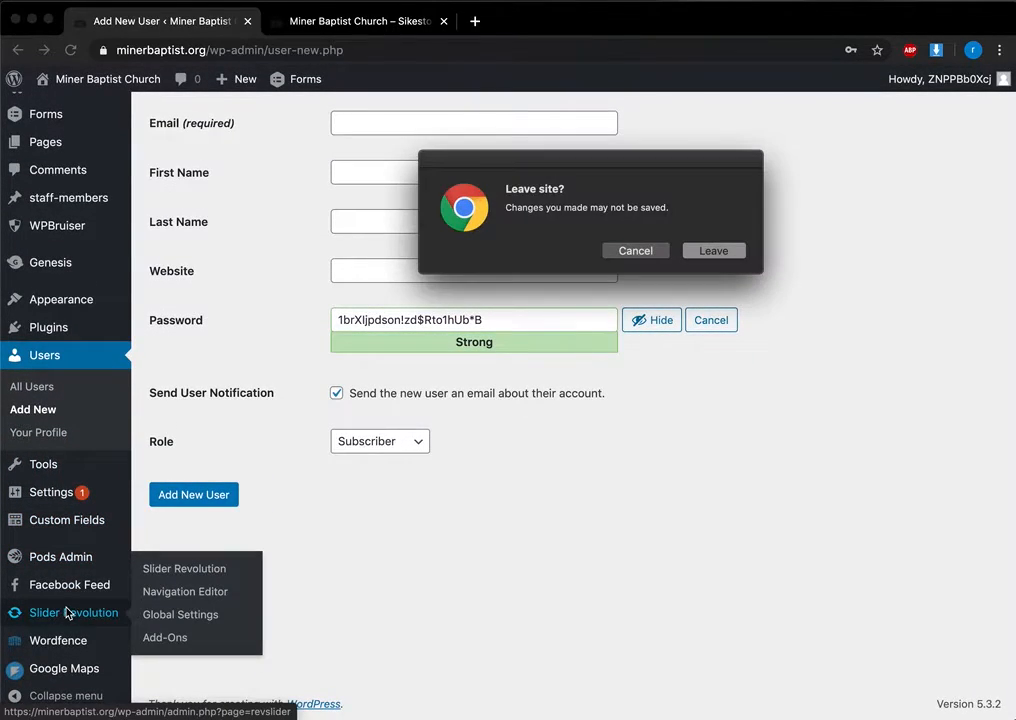
Step: Abandon the user form, open the Home slider, and launch the Select Slide Image media library
left_click(713, 251)
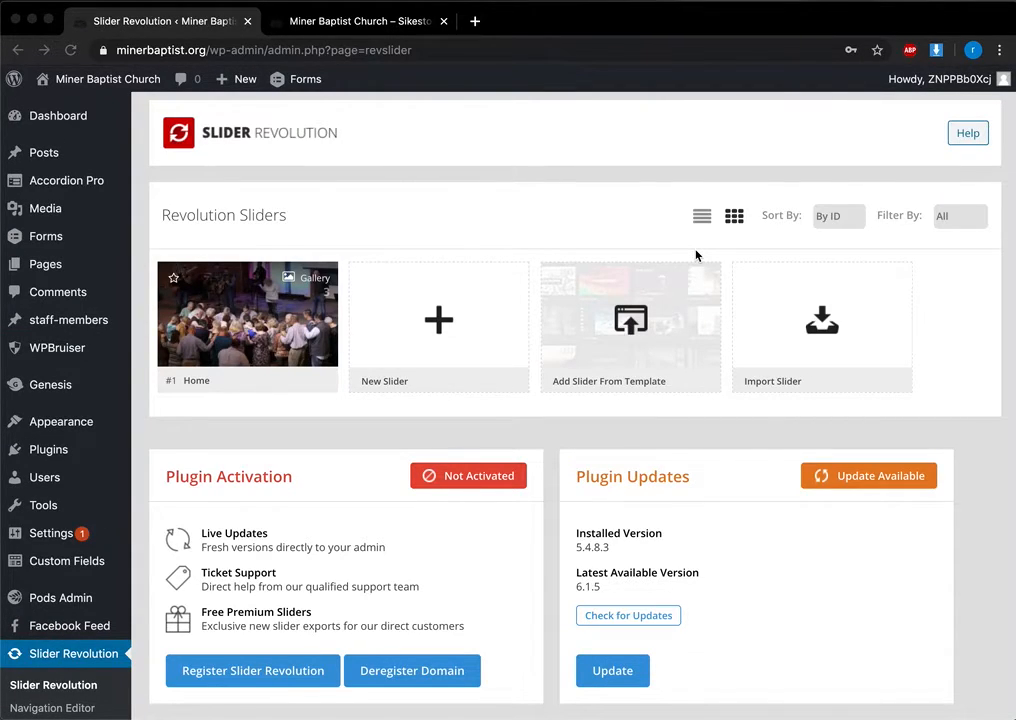
left_click(250, 318)
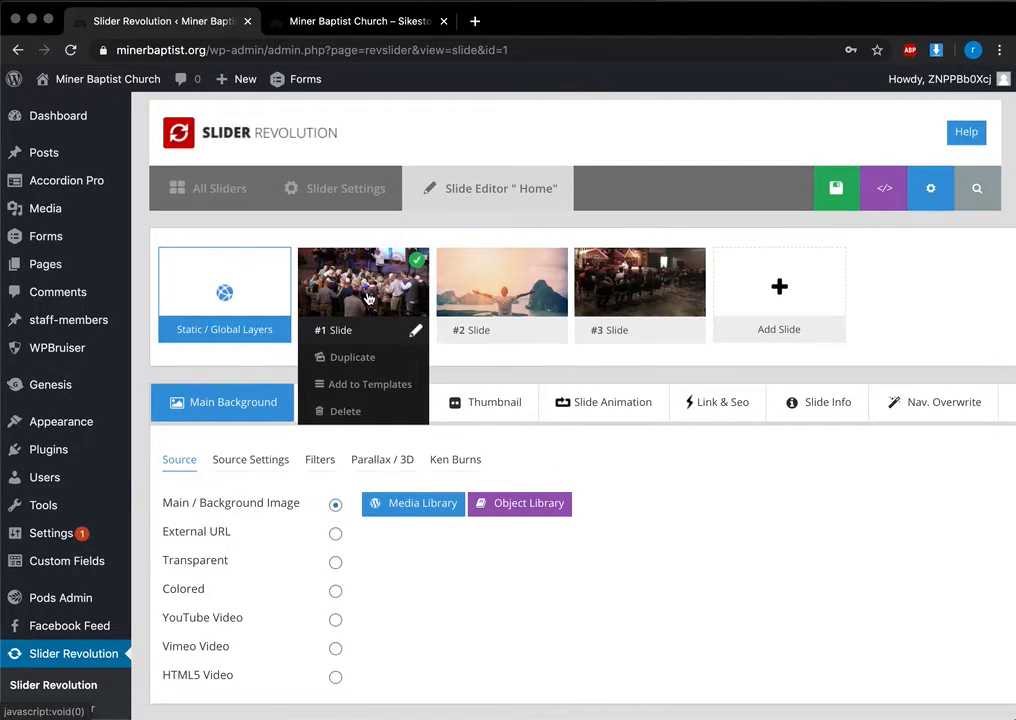
scroll(367, 297, "down", 10)
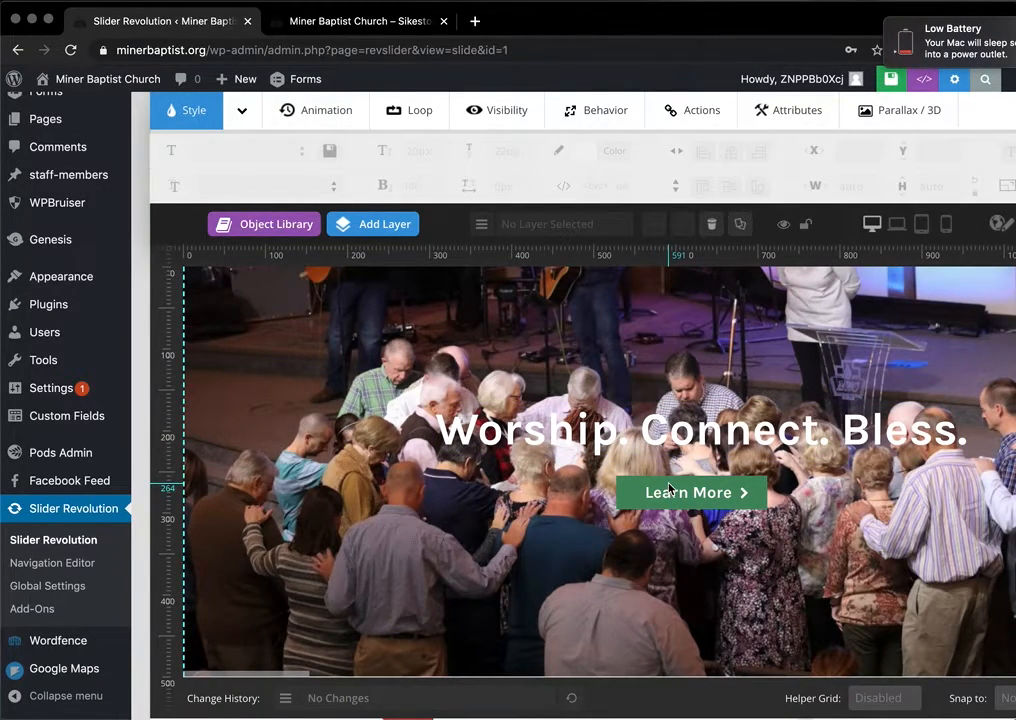
scroll(669, 489, "up", 2)
scroll(679, 492, "up", 4)
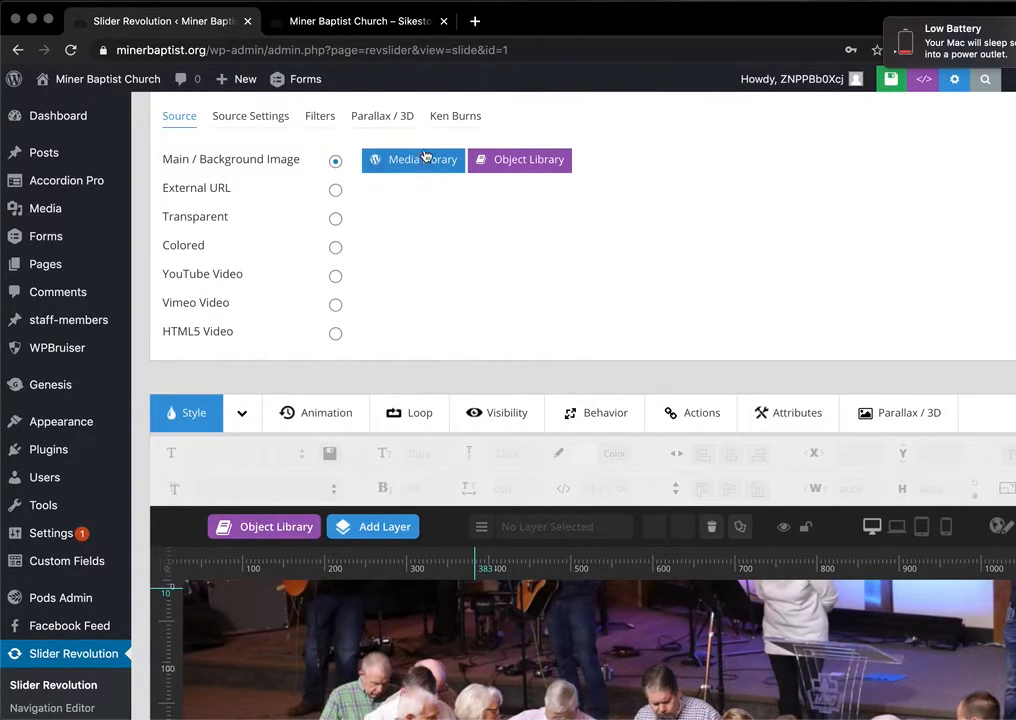
left_click(426, 156)
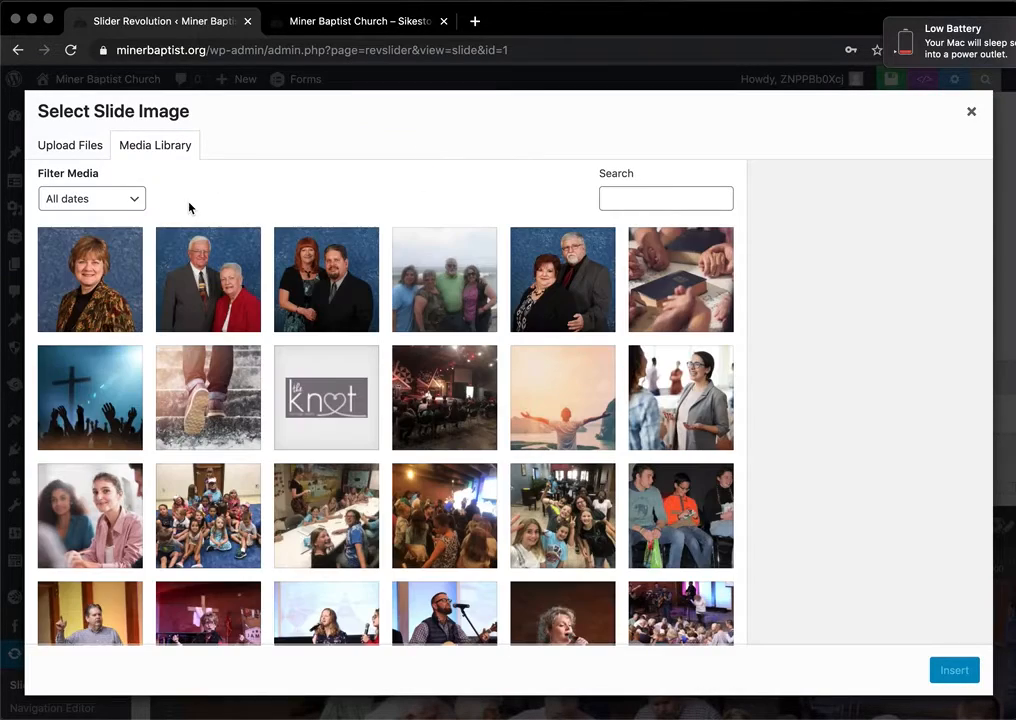
Step: Insert the photo of children in the church hall as the first slide's background
left_click(440, 512)
left_click(955, 671)
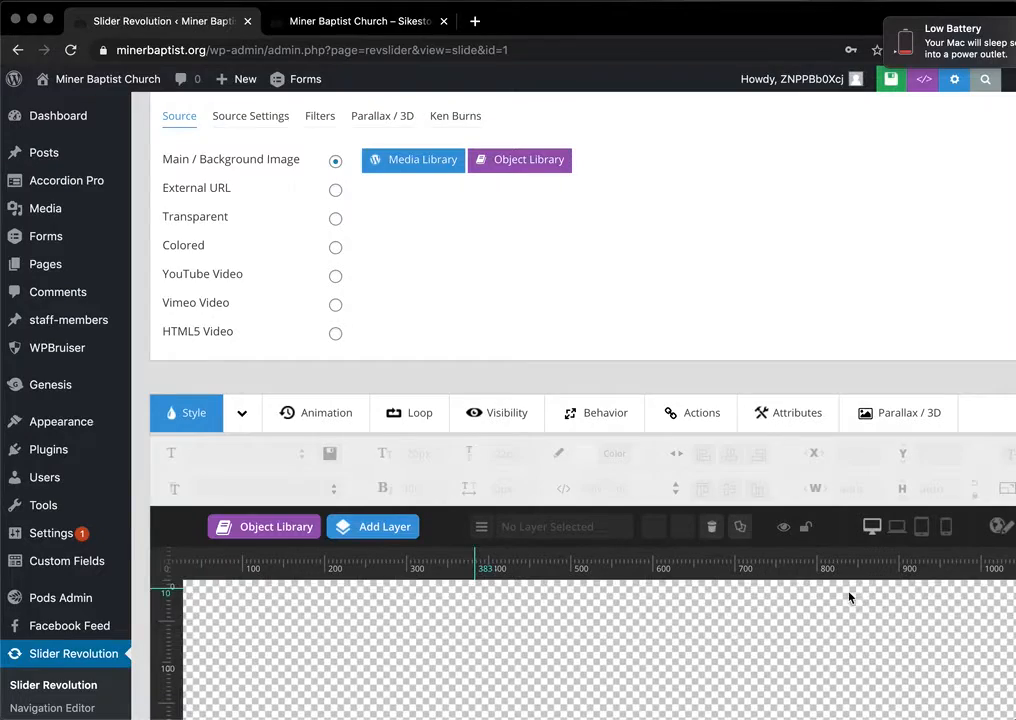
scroll(757, 461, "down", 10)
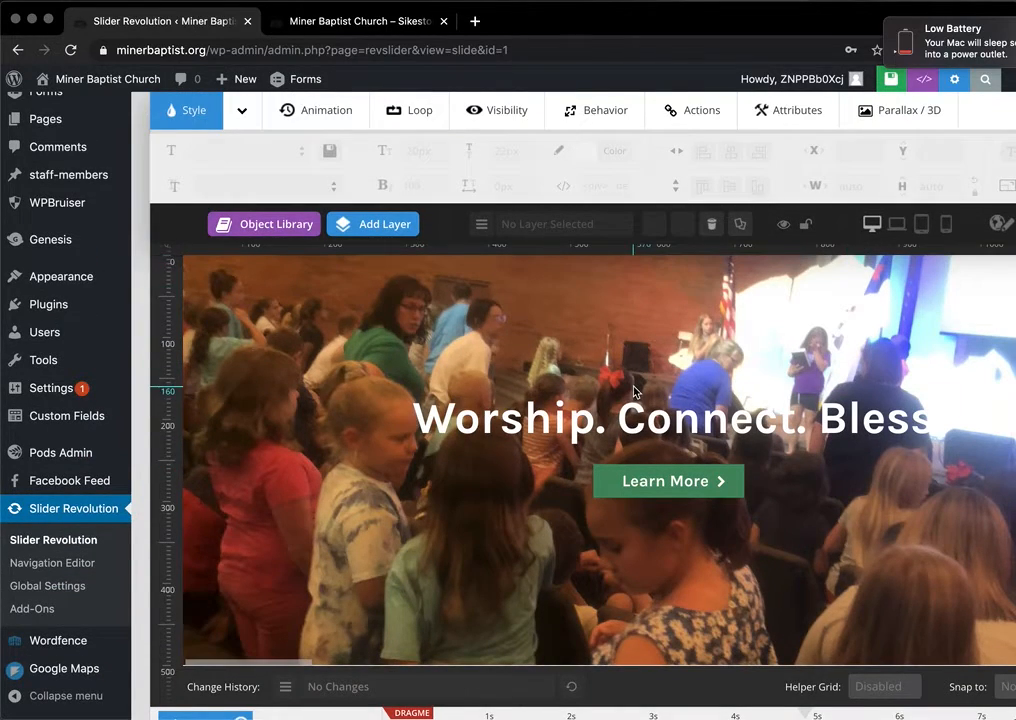
scroll(641, 380, "up", 3)
scroll(641, 380, "down", 2)
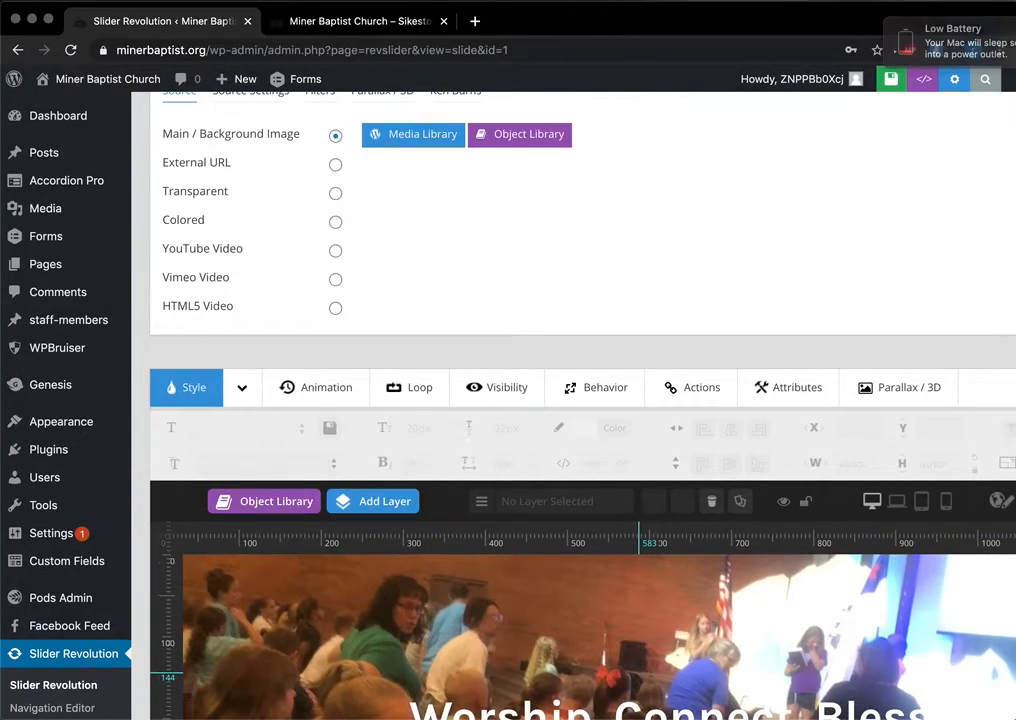
scroll(800, 390, "down", 2)
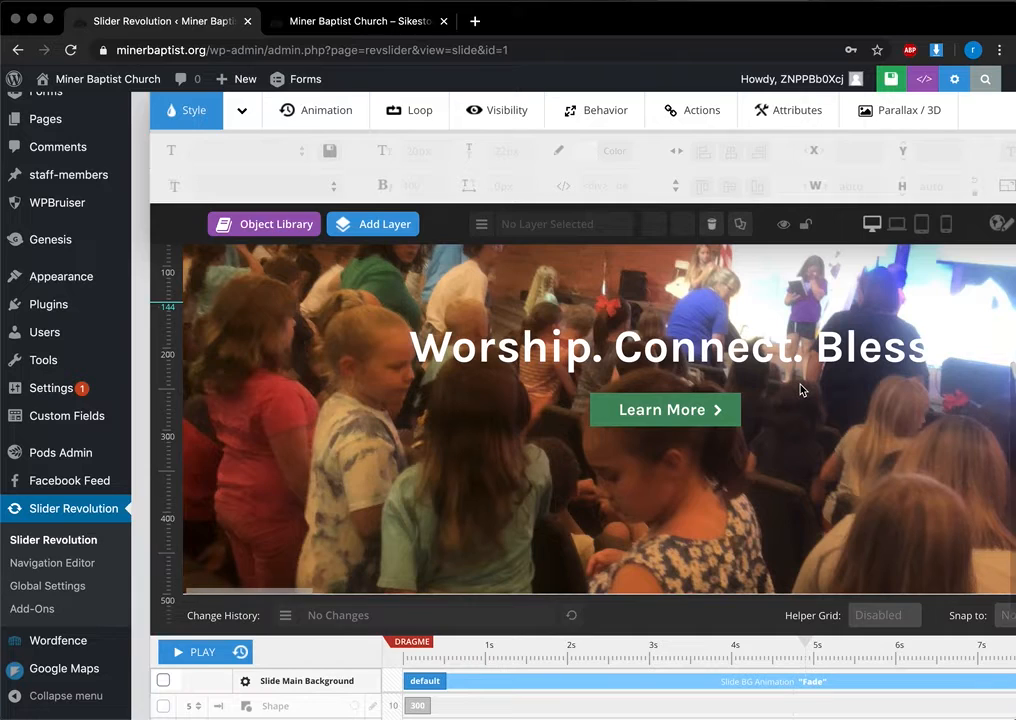
scroll(798, 388, "up", 8)
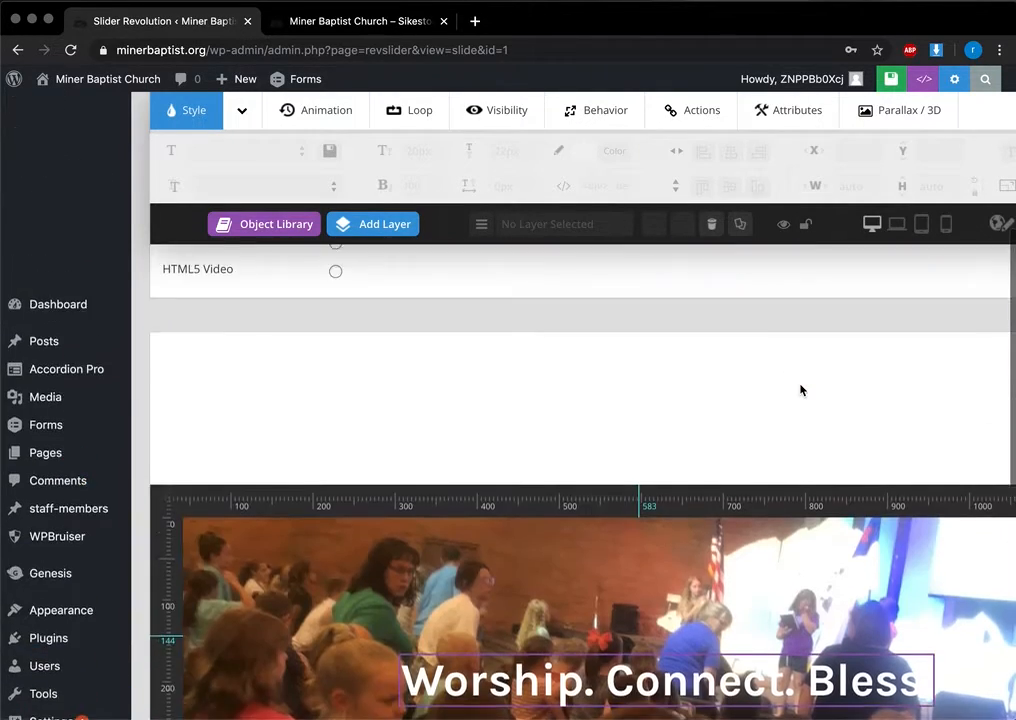
mouse_move(360, 334)
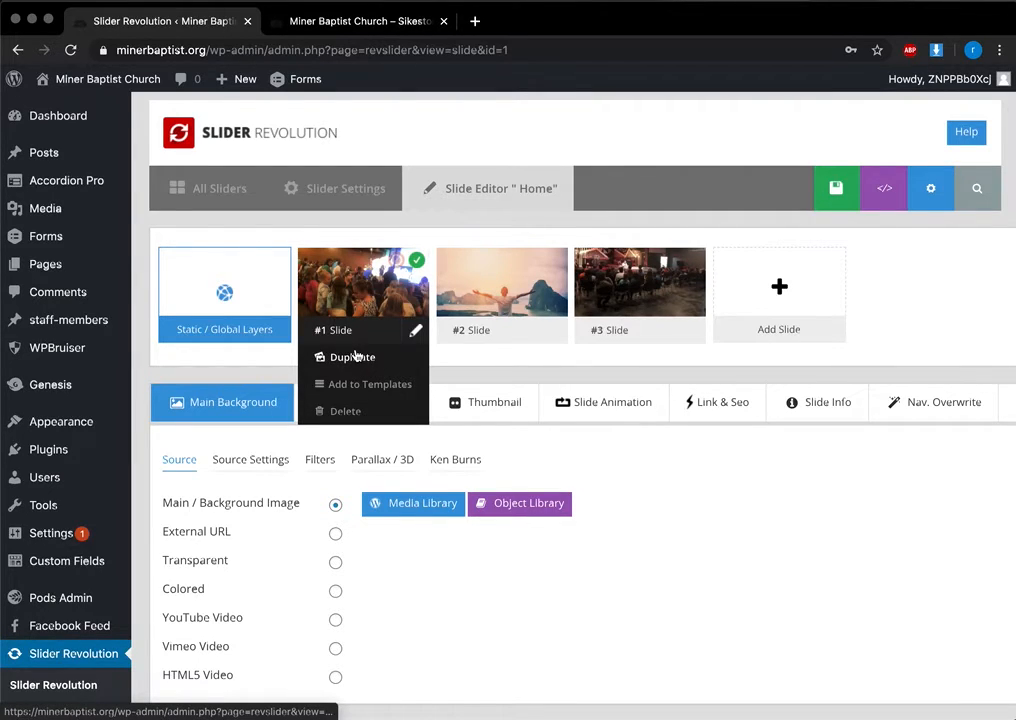
Step: Duplicate the first slide of the Home slider
left_click(355, 356)
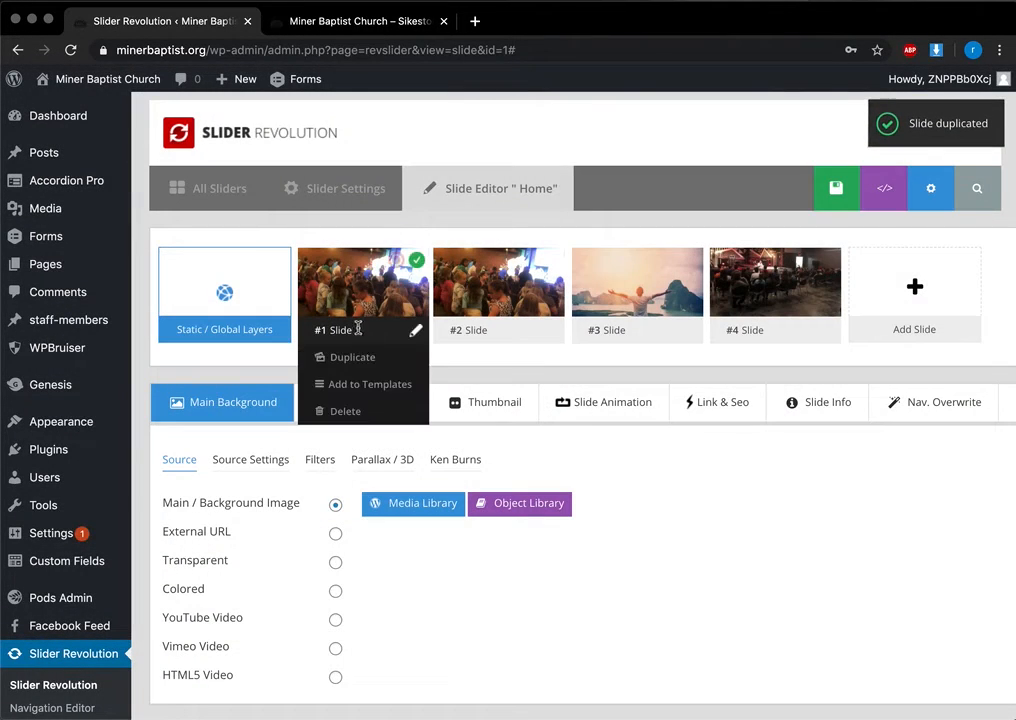
mouse_move(493, 320)
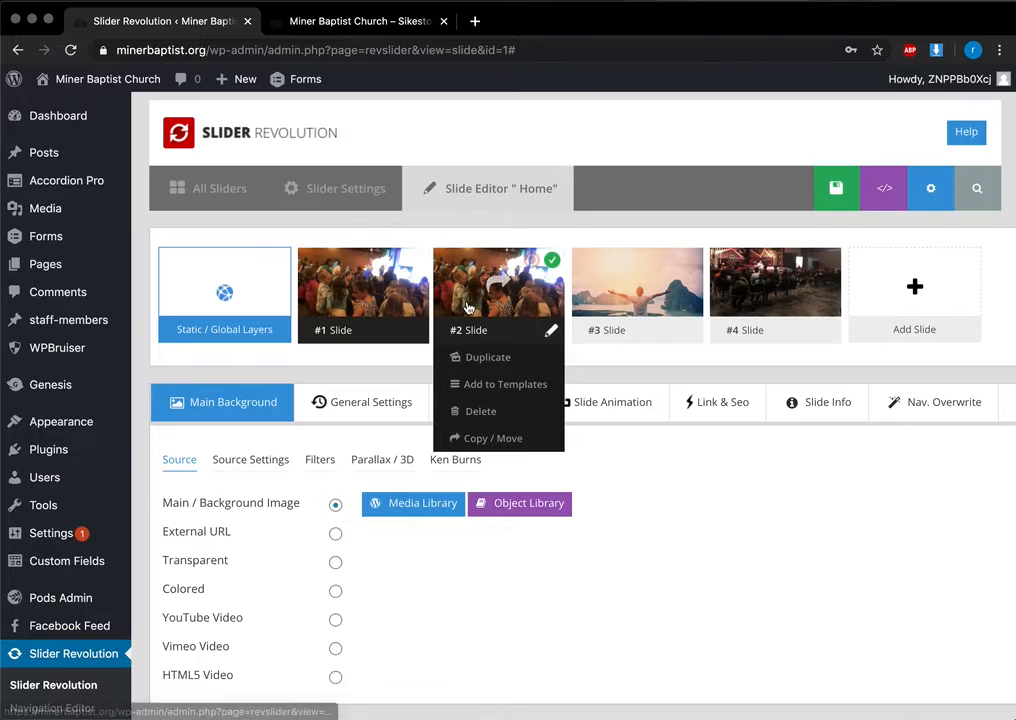
scroll(466, 307, "down", 2)
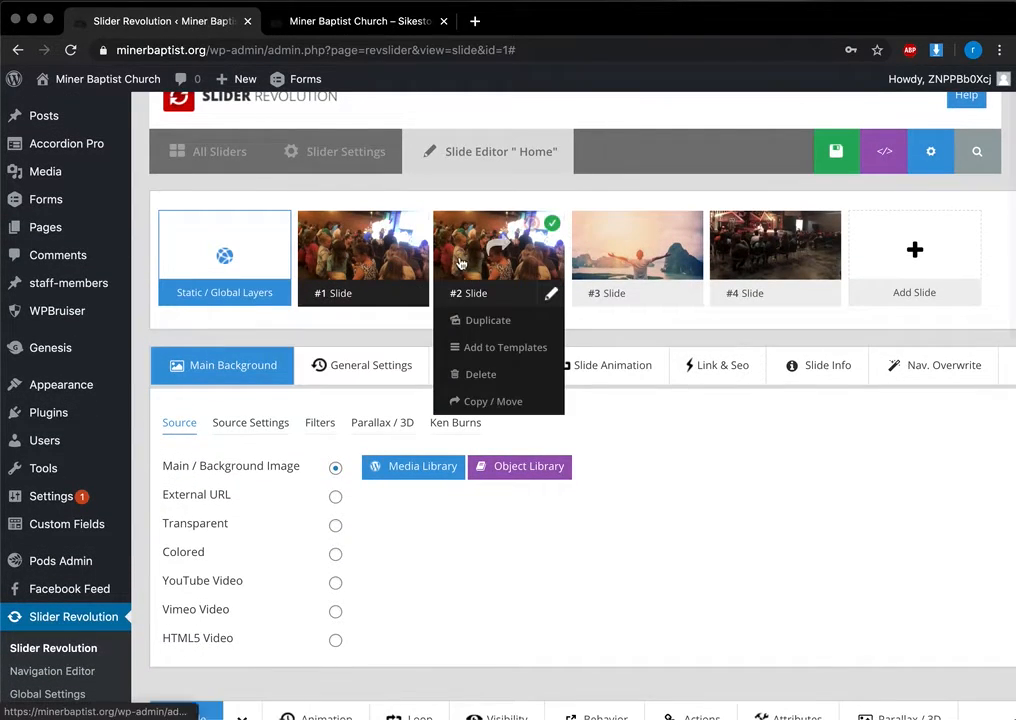
scroll(578, 439, "down", 5)
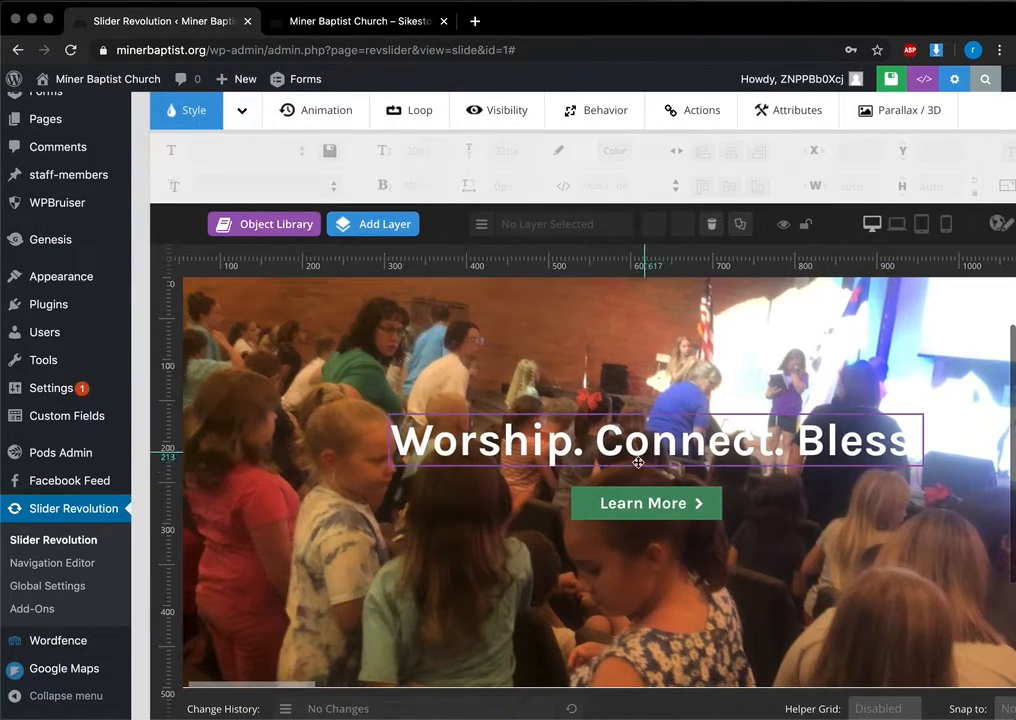
scroll(578, 439, "up", 8)
scroll(578, 442, "down", 10)
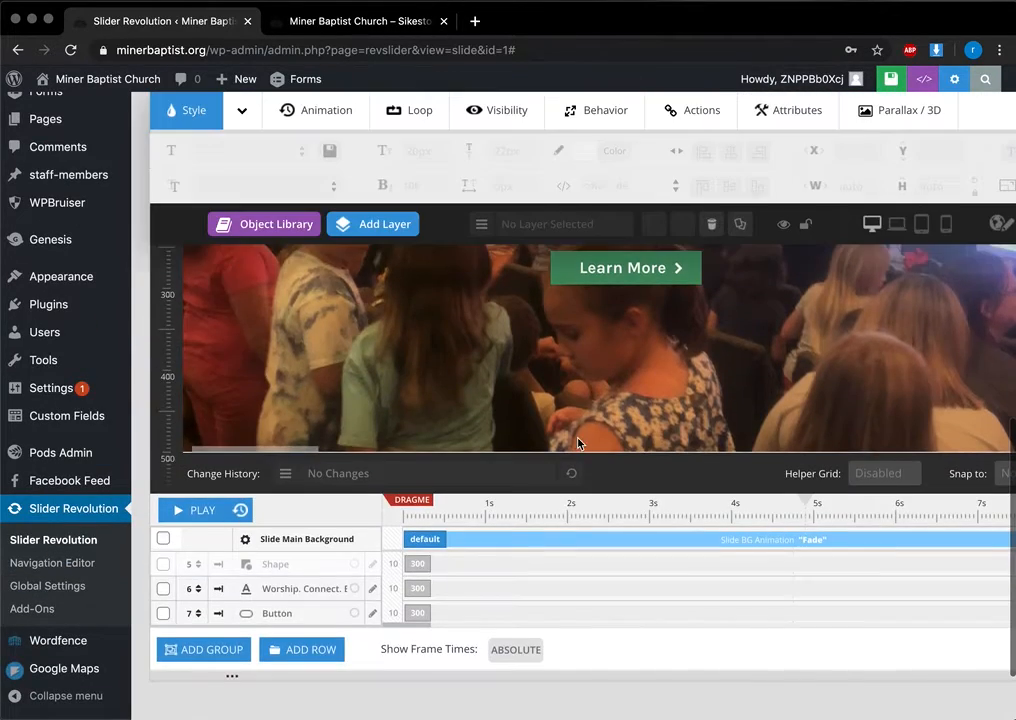
Step: Check the Learn More button's link under Actions, then view the live church homepage
double_click(575, 381)
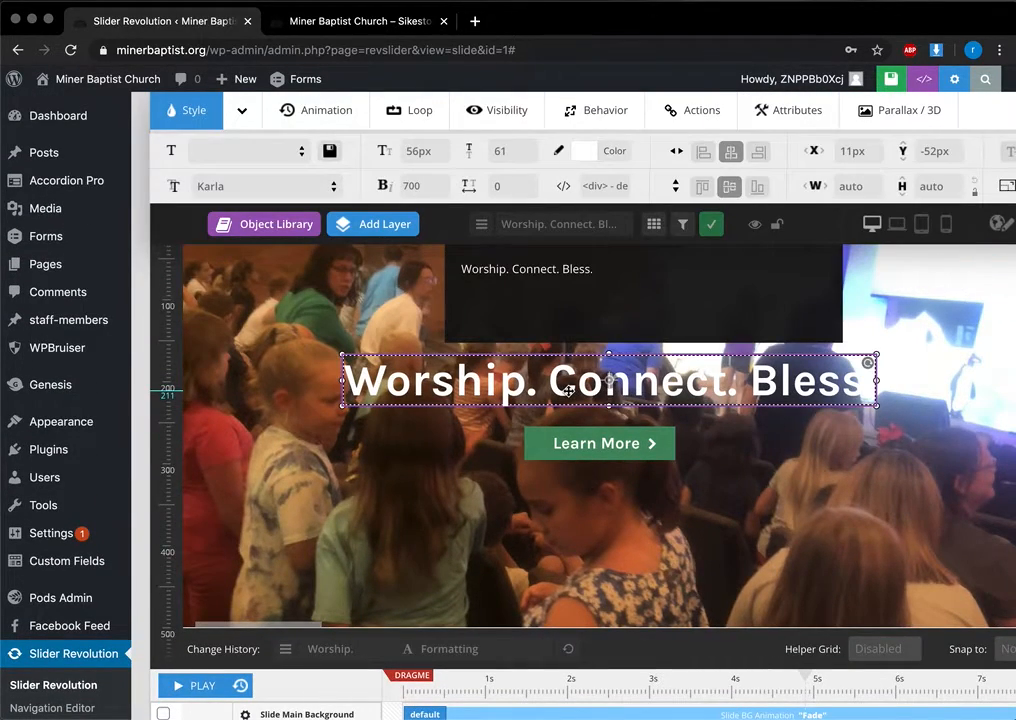
left_click(545, 456)
left_click(686, 128)
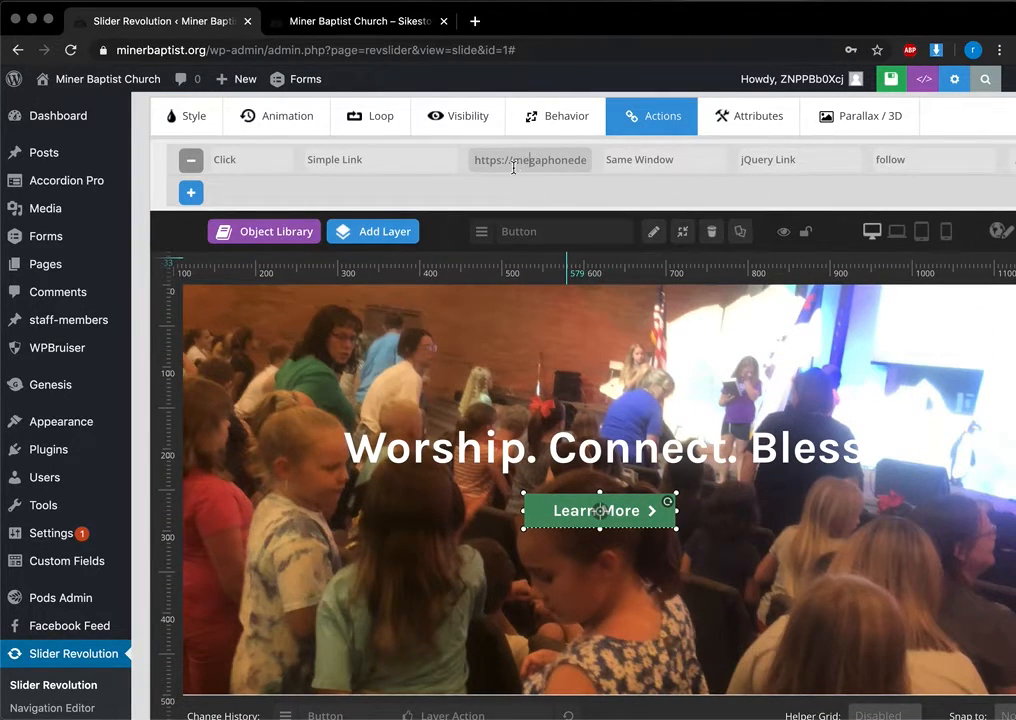
left_click(397, 20)
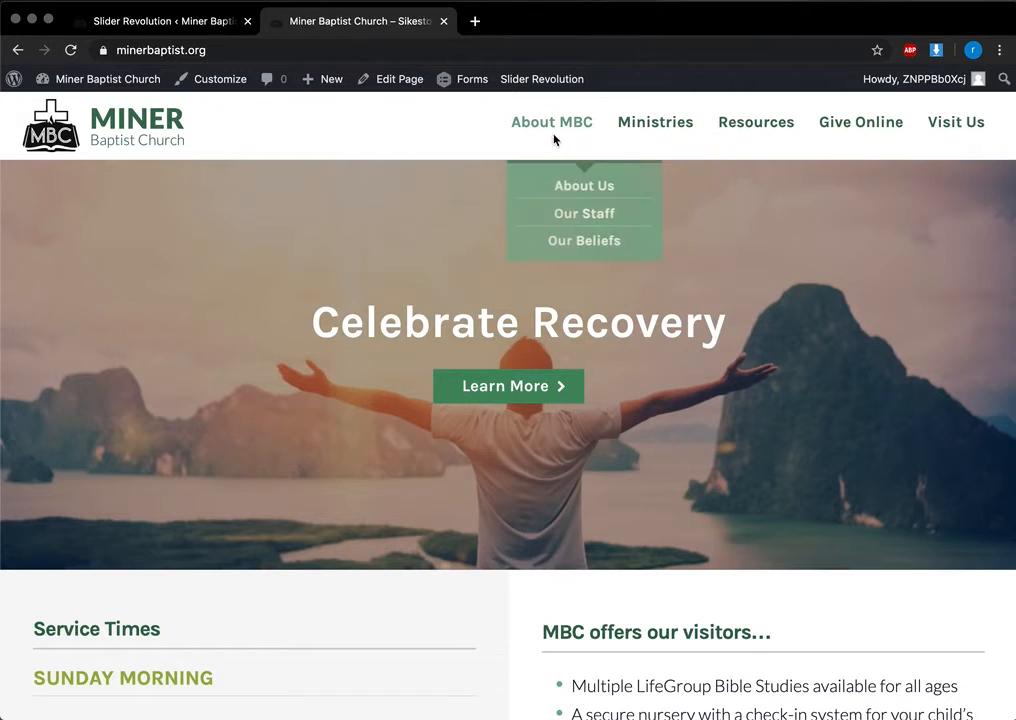
Step: Paste the Families ministry page address into the Learn More button's link field
left_click(652, 124)
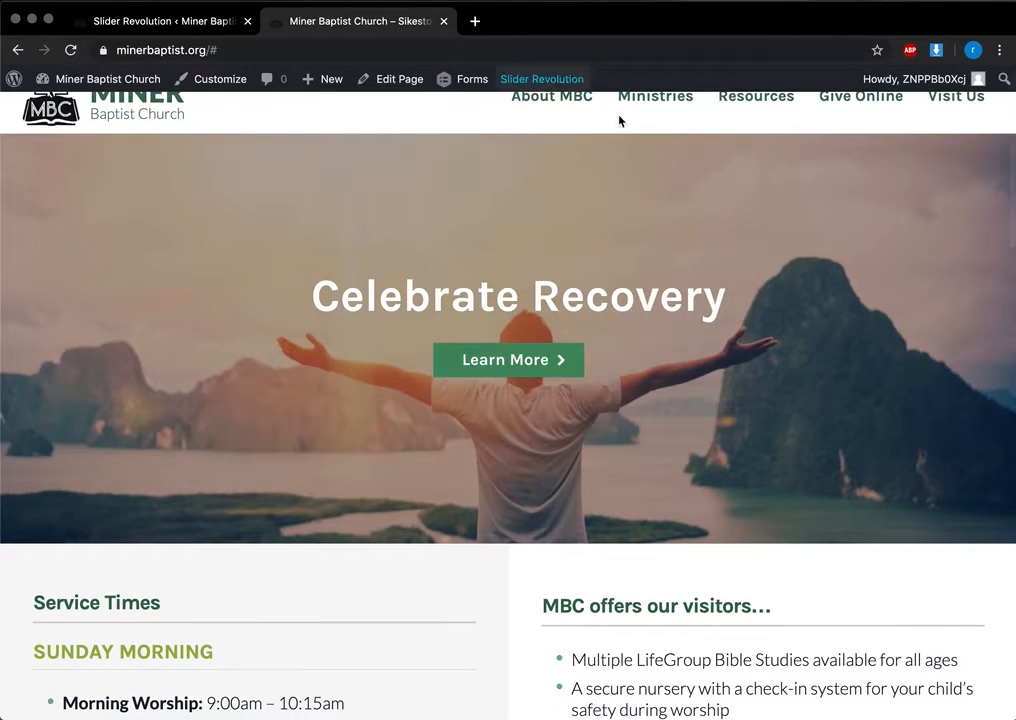
left_click(660, 159)
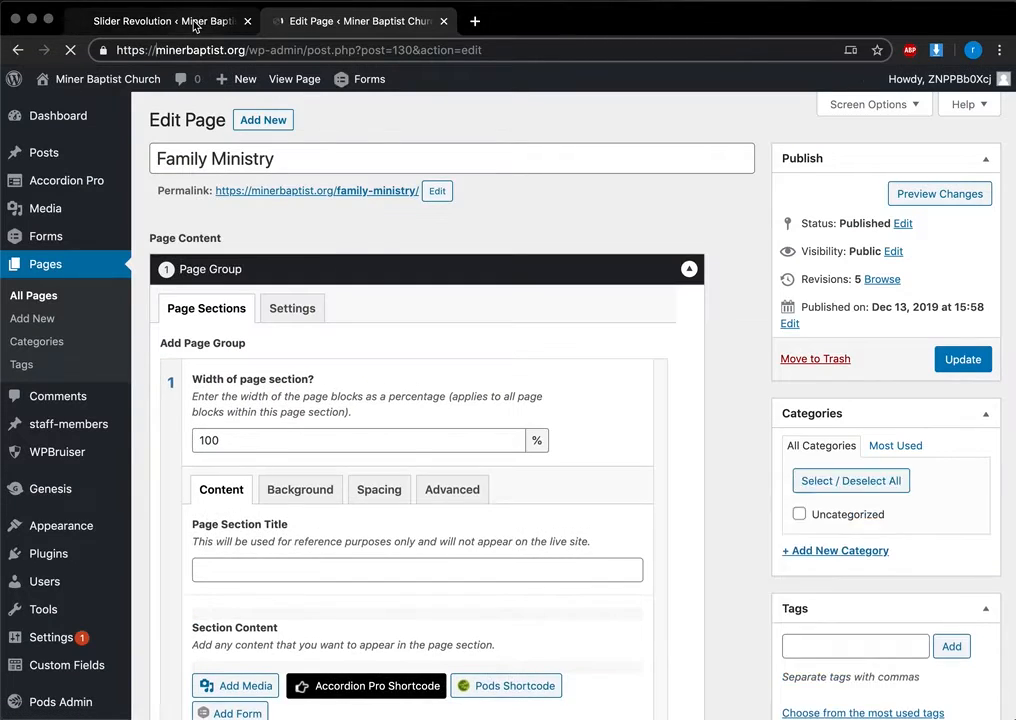
left_click(197, 28)
left_click(571, 163)
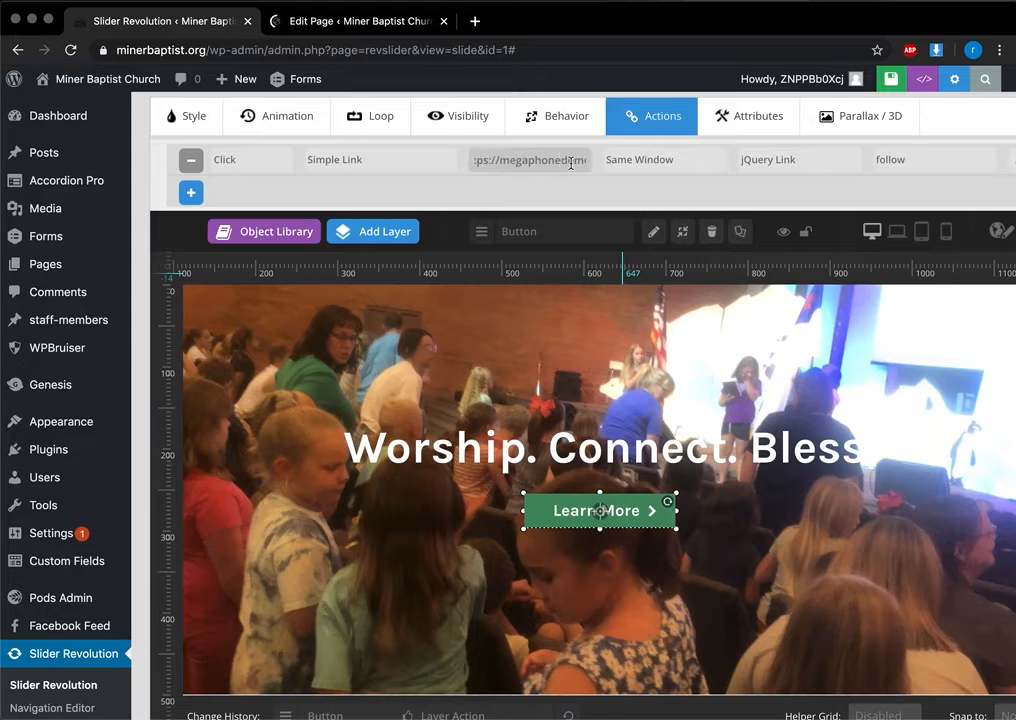
key("super+v")
scroll(555, 160, "left", 5)
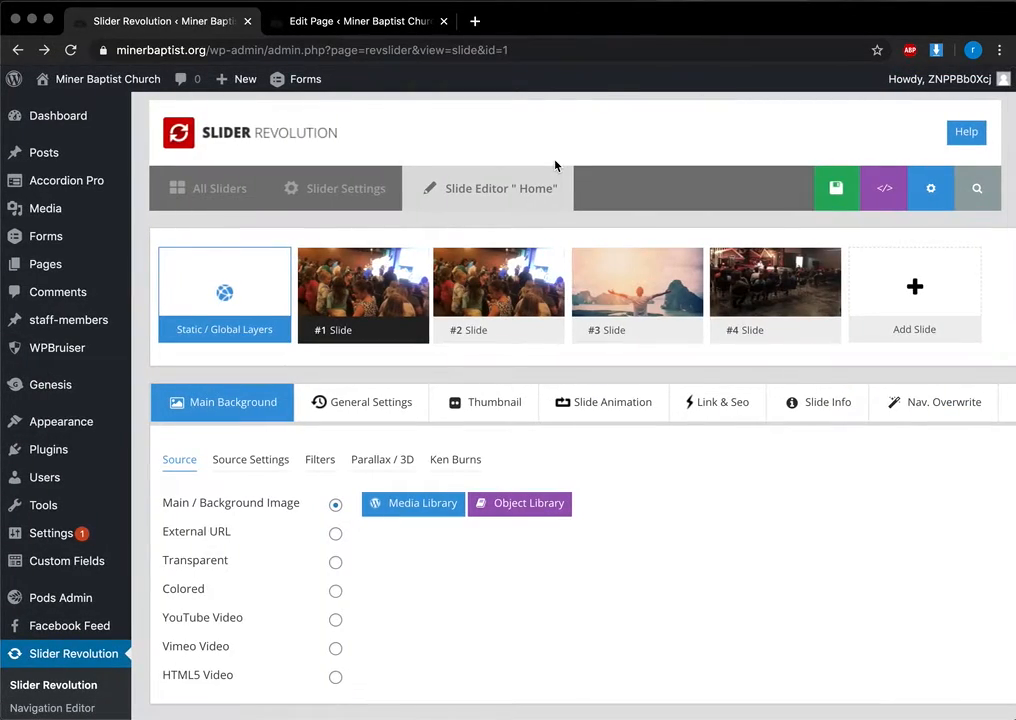
scroll(555, 165, "down", 10)
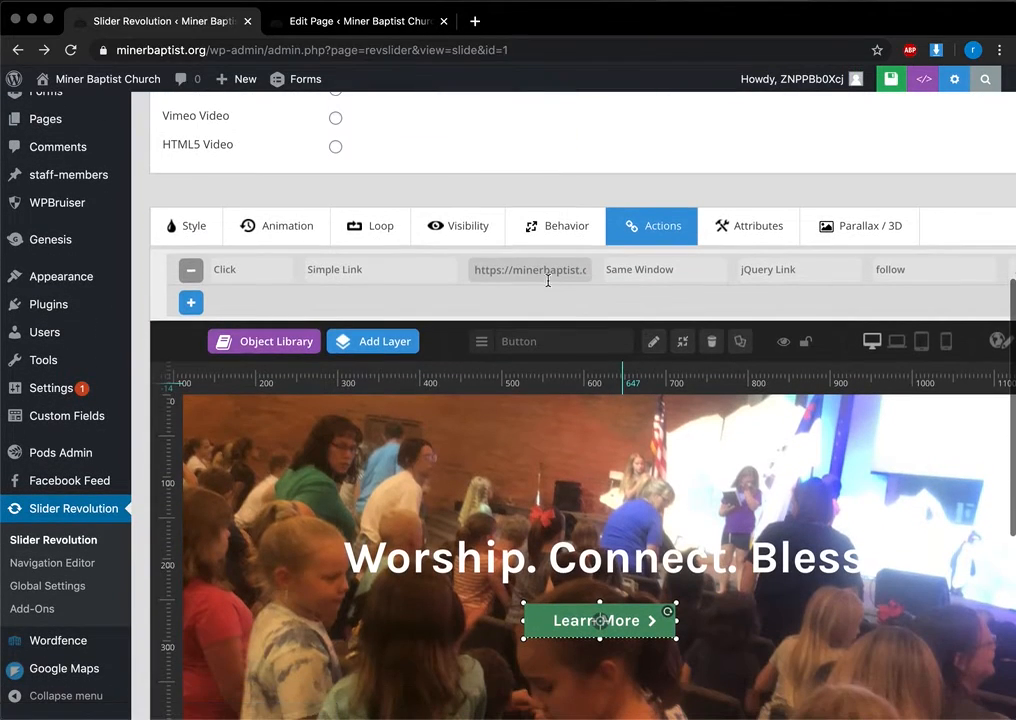
scroll(850, 272, "right", 2)
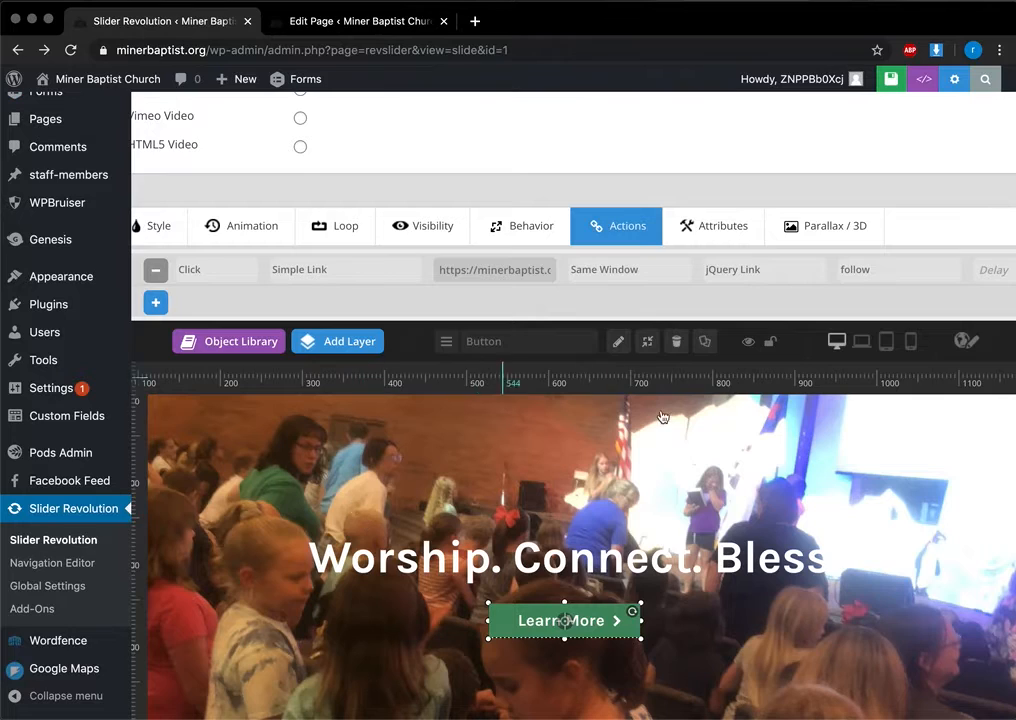
scroll(510, 533, "down", 1)
scroll(510, 533, "down", 3)
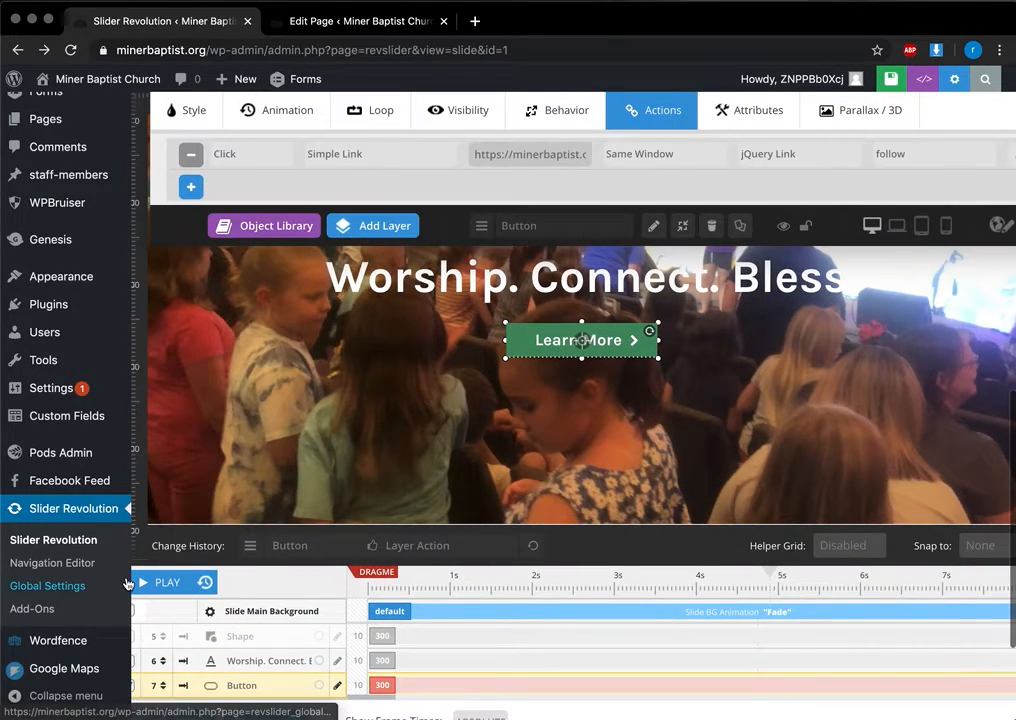
scroll(355, 617, "down", 3)
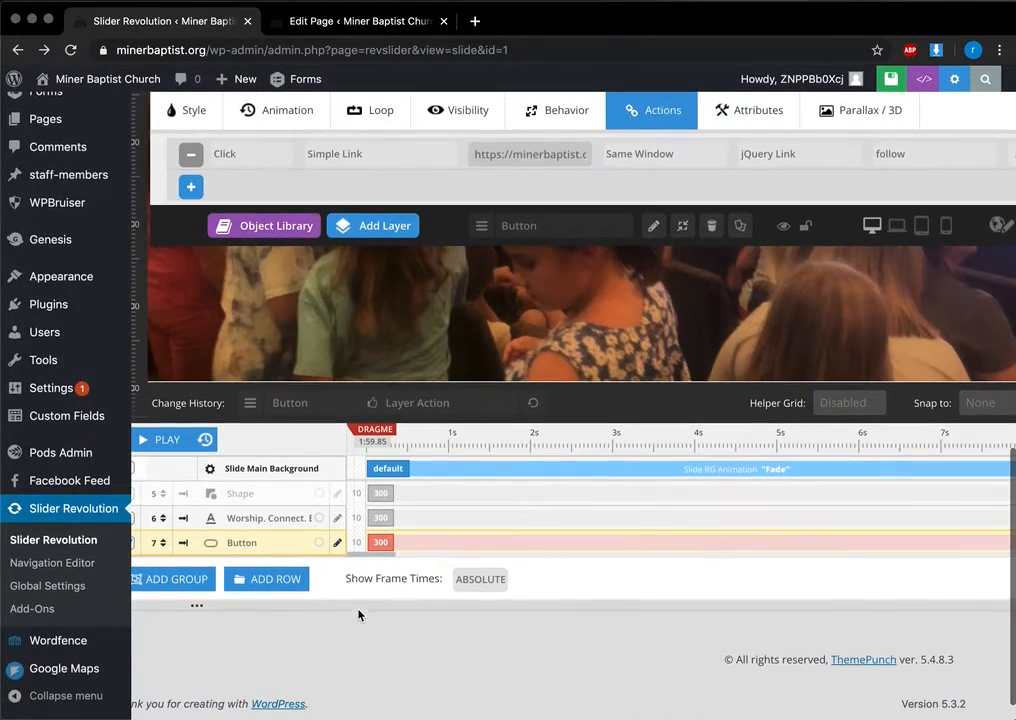
scroll(435, 284, "up", 4)
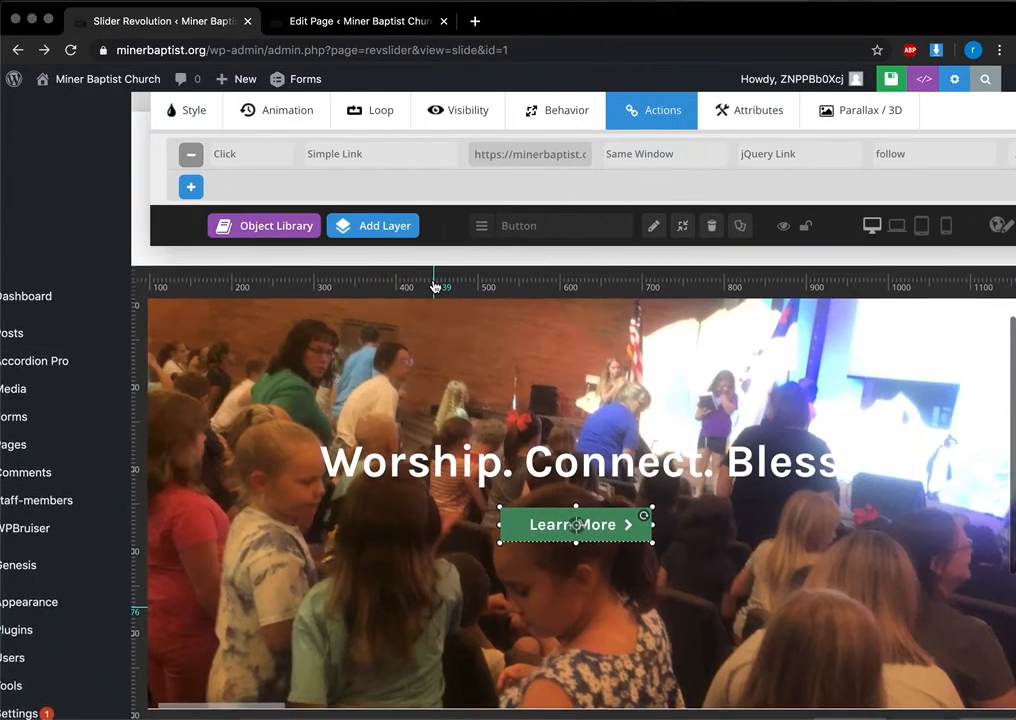
left_click(600, 374)
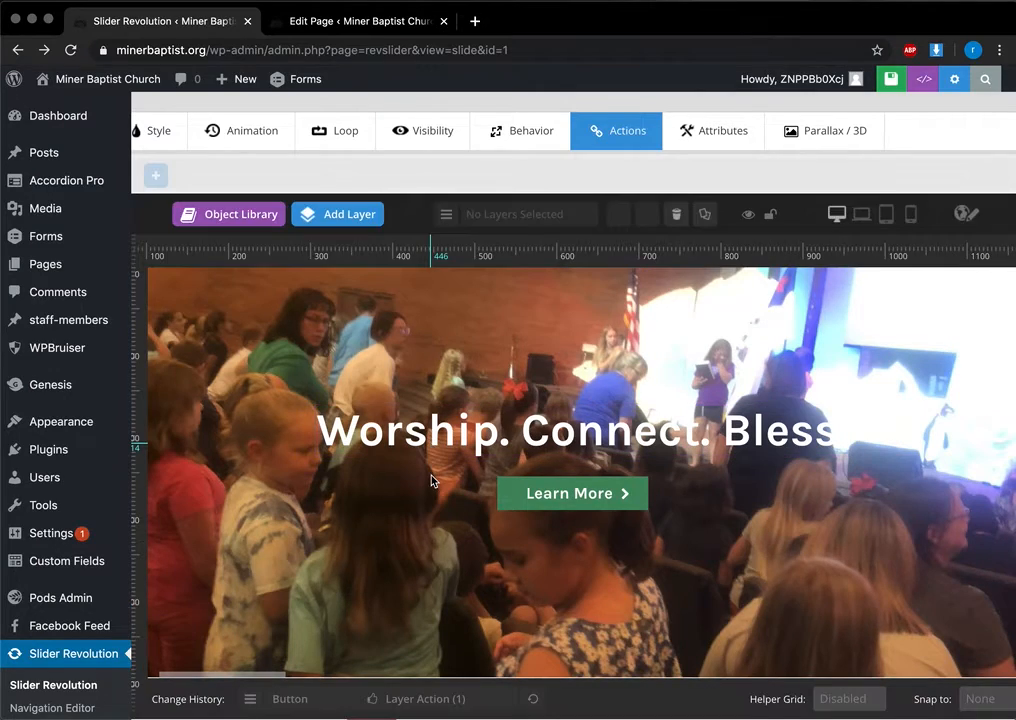
left_click(431, 425)
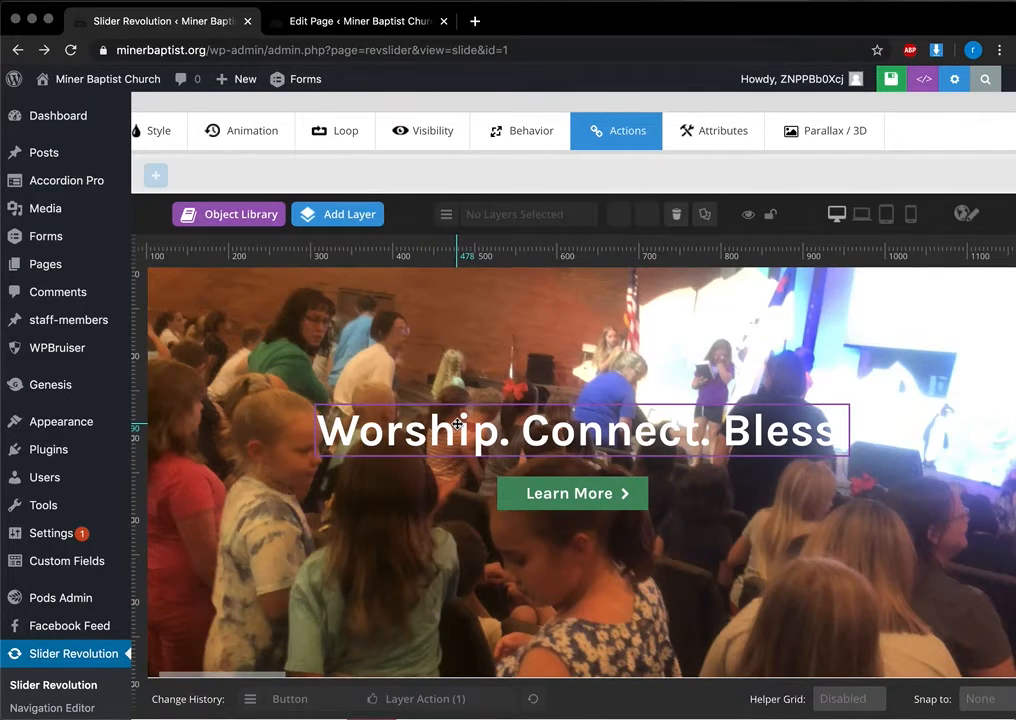
double_click(457, 424)
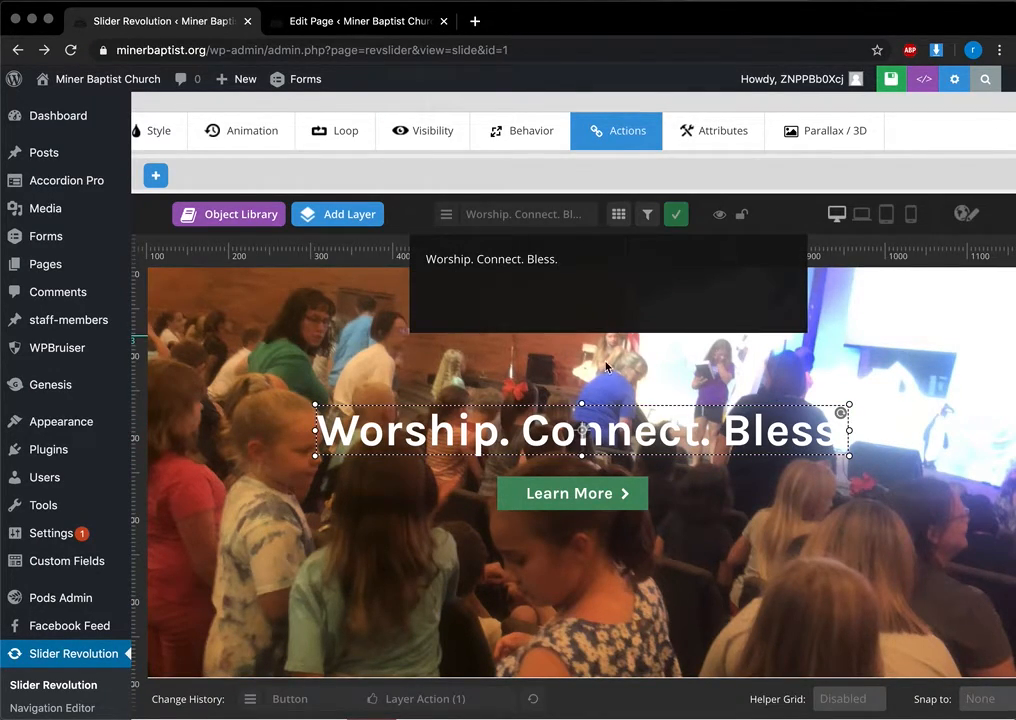
left_click(568, 491)
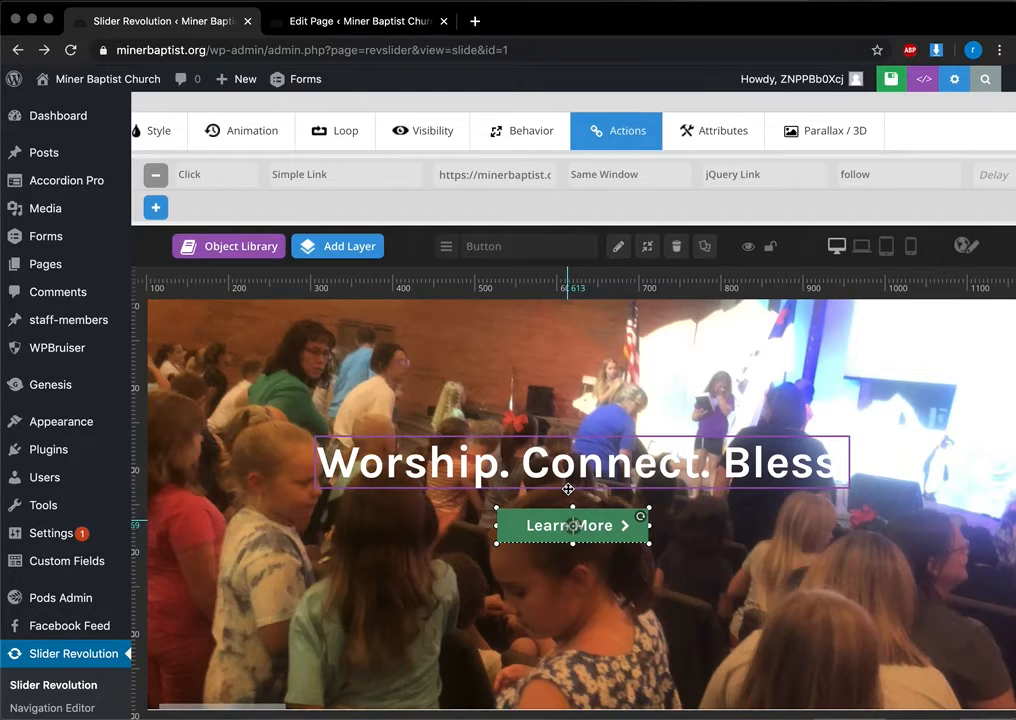
double_click(573, 522)
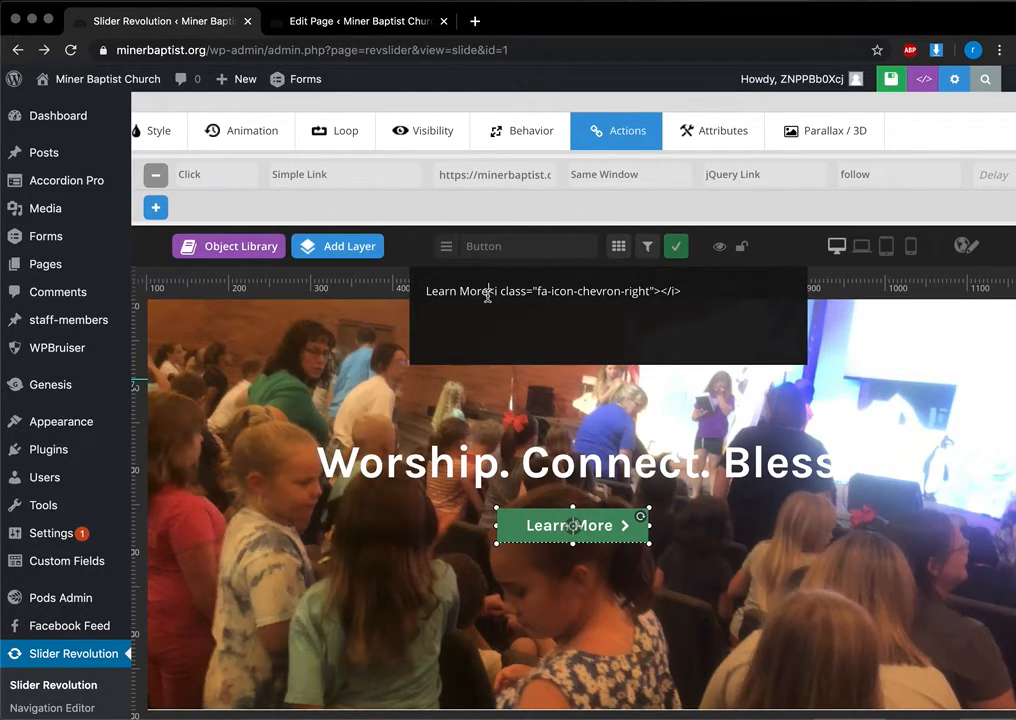
left_click_drag(488, 291, 411, 296)
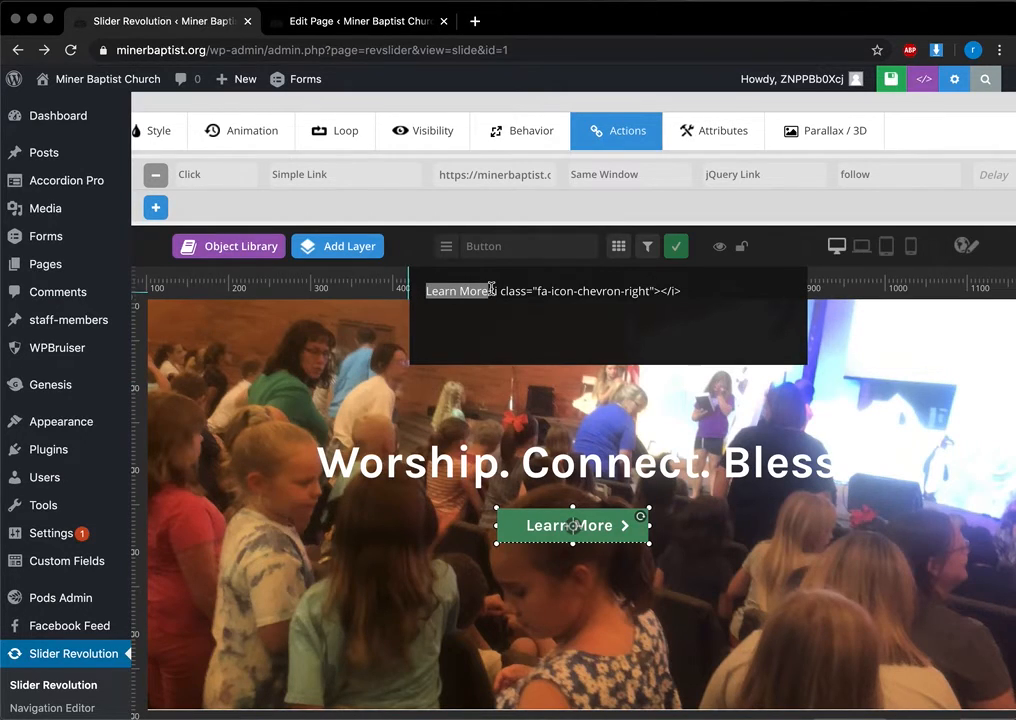
left_click(289, 473)
scroll(109, 562, "down", 3)
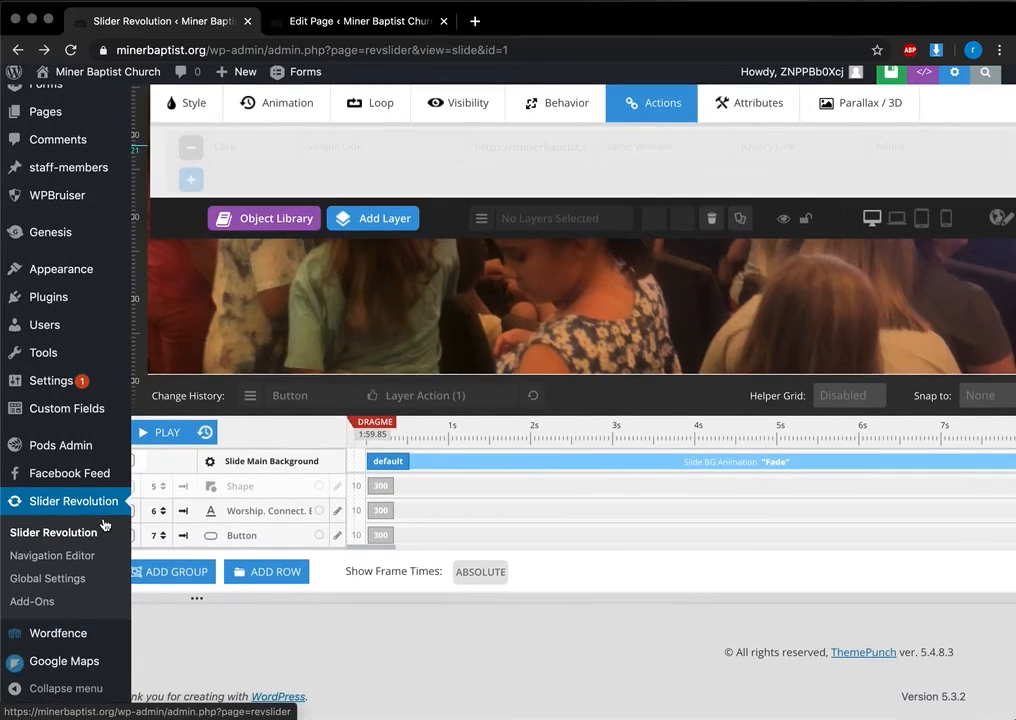
scroll(103, 520, "up", 10)
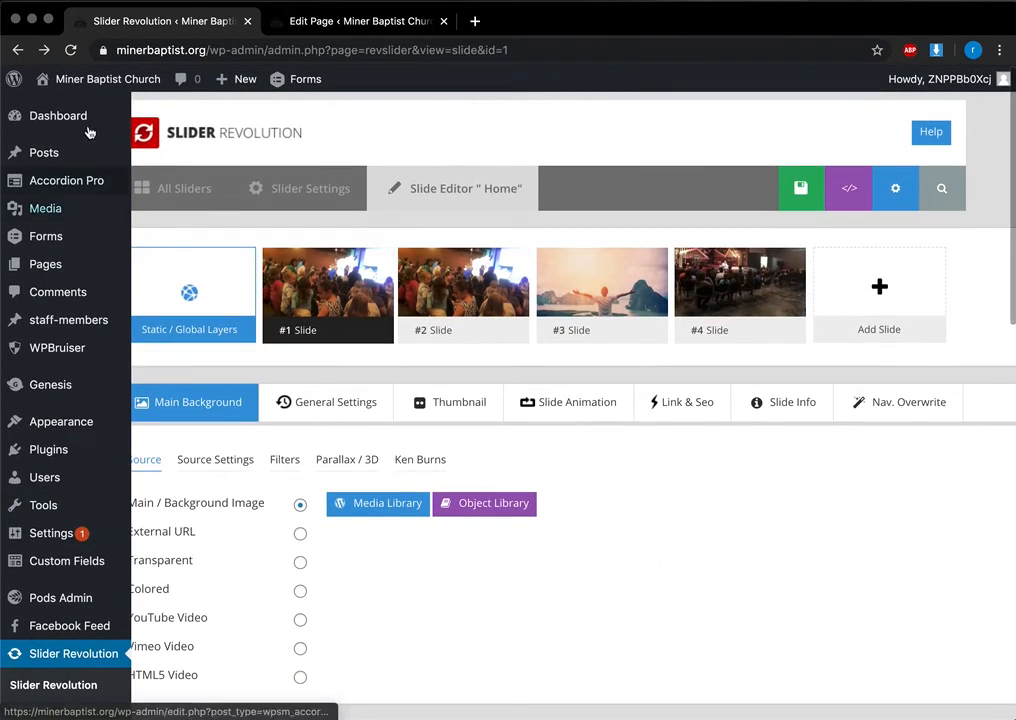
Step: Go to the Dashboard, confirming Leave so the Home slide edits stay unsaved
left_click(84, 117)
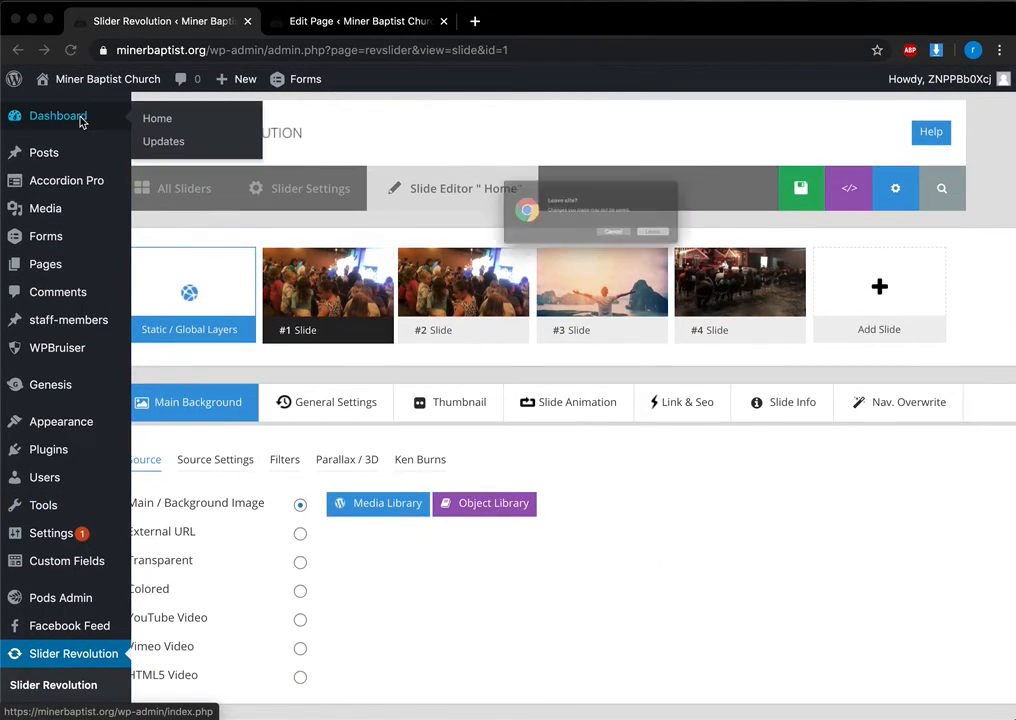
left_click(705, 257)
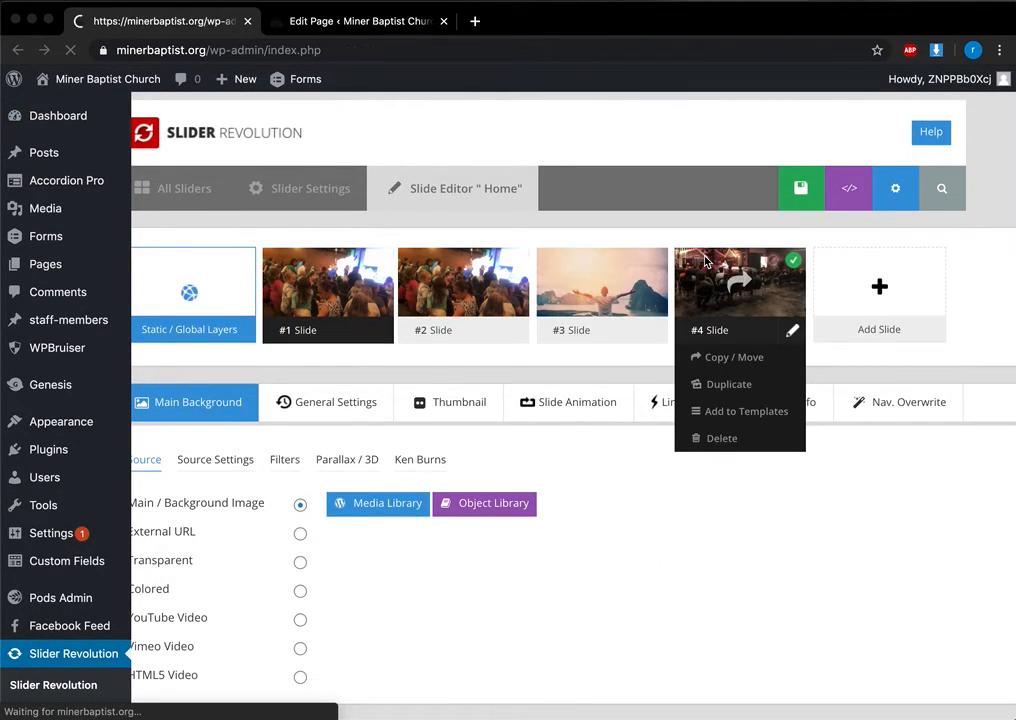